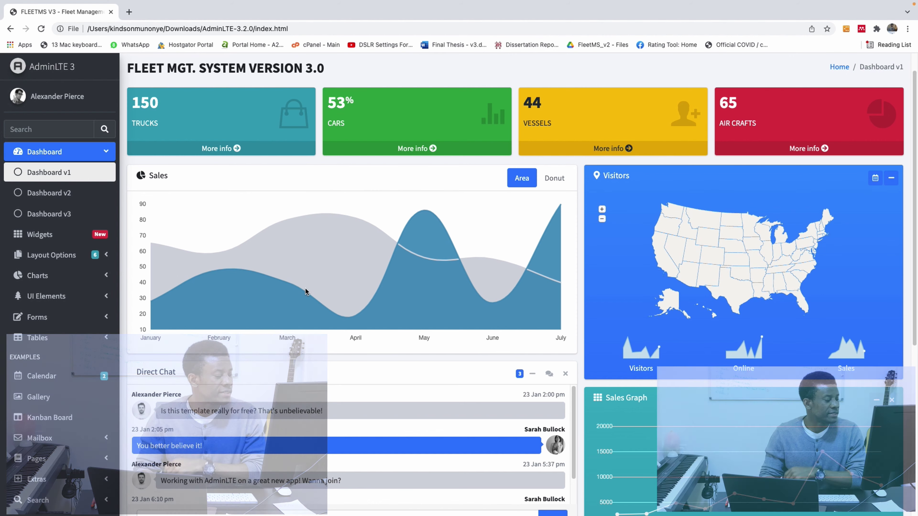
Open the DataTables example page from the Tables sidebar section and page through its entries.
scroll(104, 397, "down", 3)
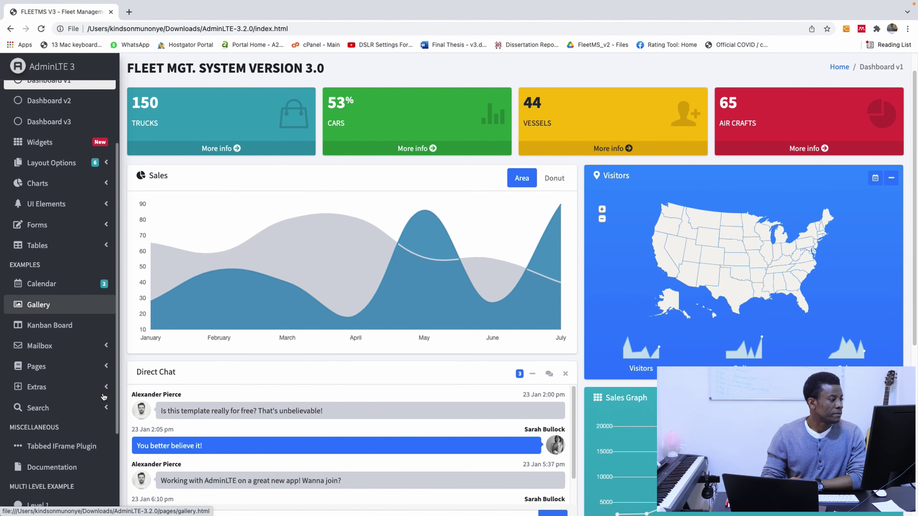
left_click(77, 245)
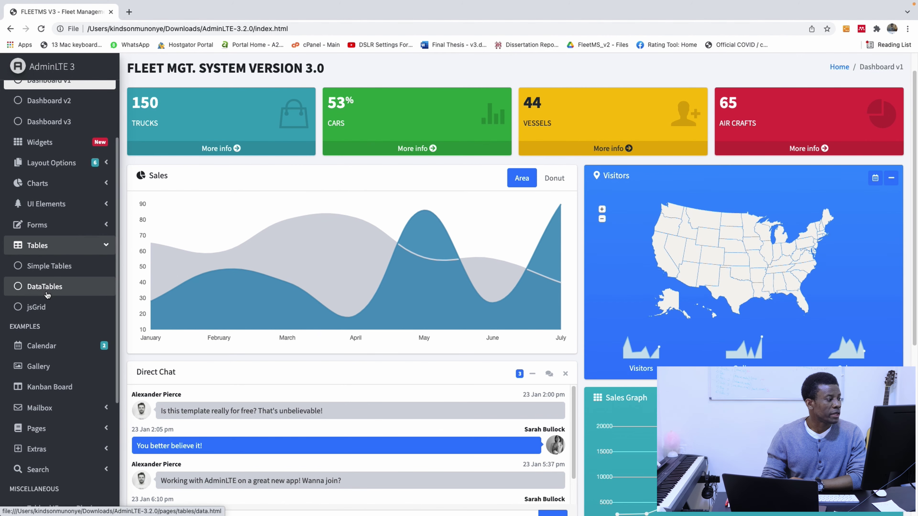
left_click(46, 288)
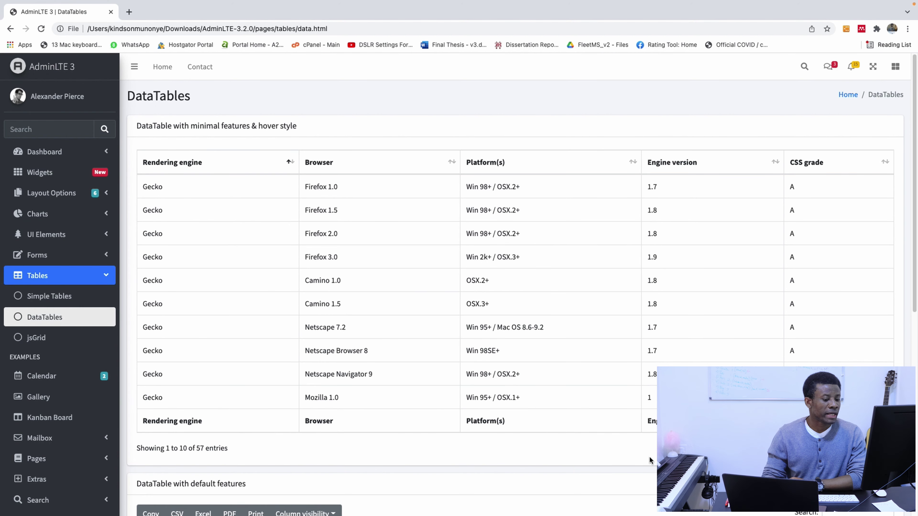
left_click(877, 448)
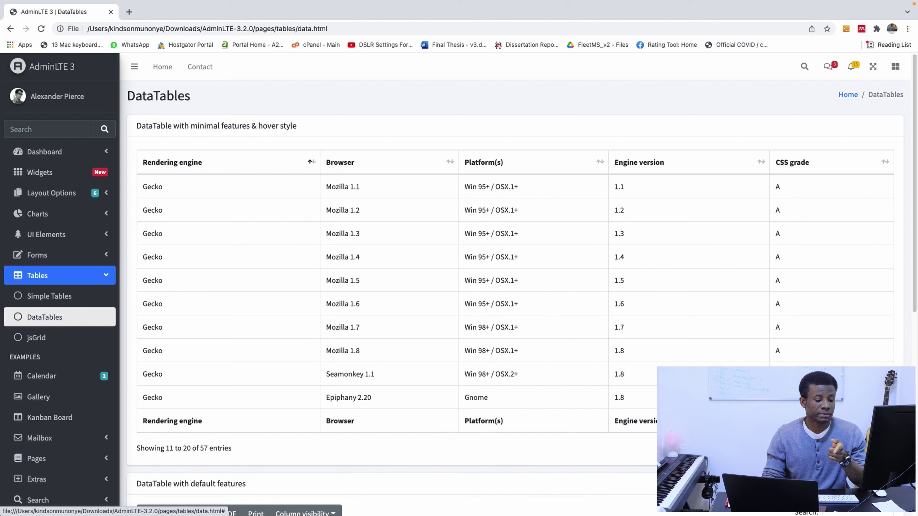
left_click(877, 449)
Sort the first table ascending by Platform(s), then expand the Pages sidebar section.
left_click(635, 165)
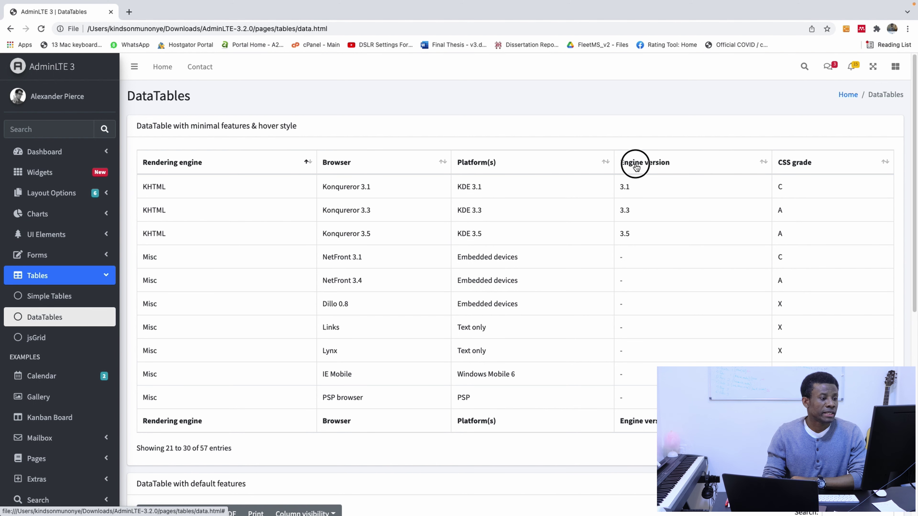
left_click(461, 161)
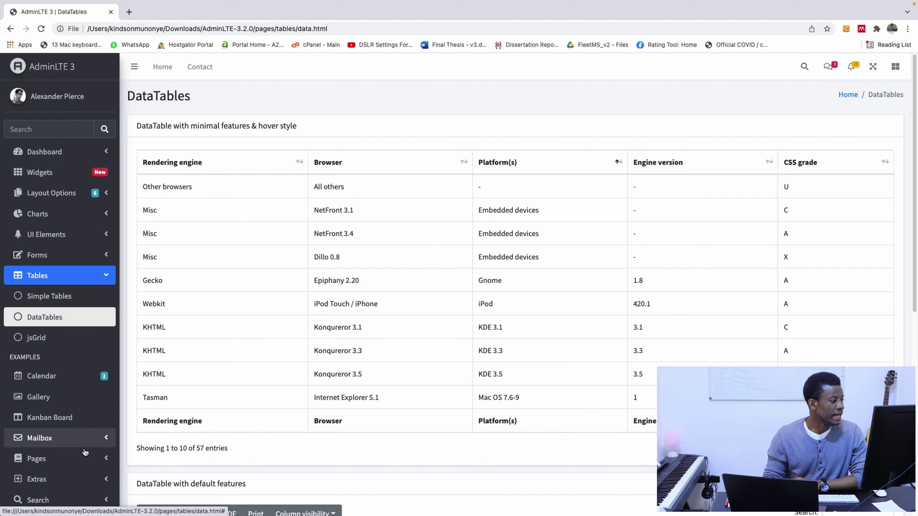
scroll(73, 341, "down", 3)
left_click(67, 348)
Open the Invoice example page and scroll through the sample invoice.
left_click(67, 363)
scroll(454, 306, "down", 3)
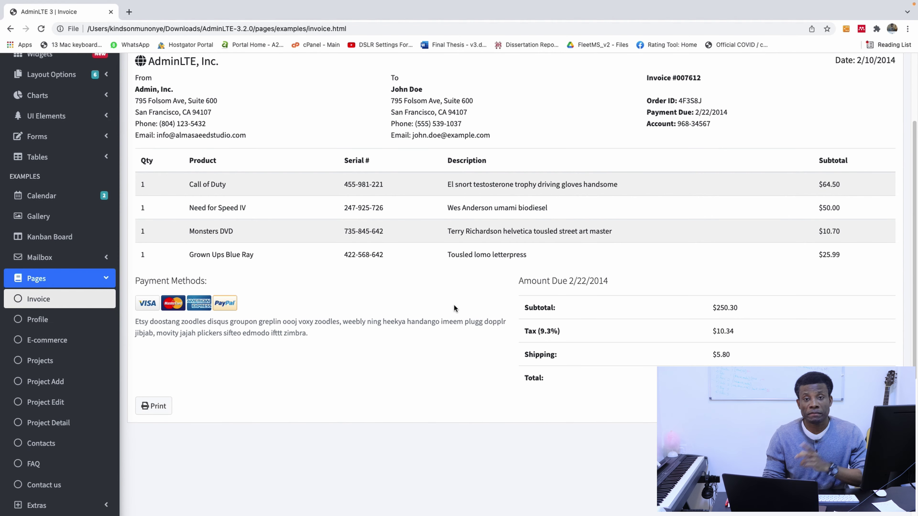
scroll(454, 305, "down", 6)
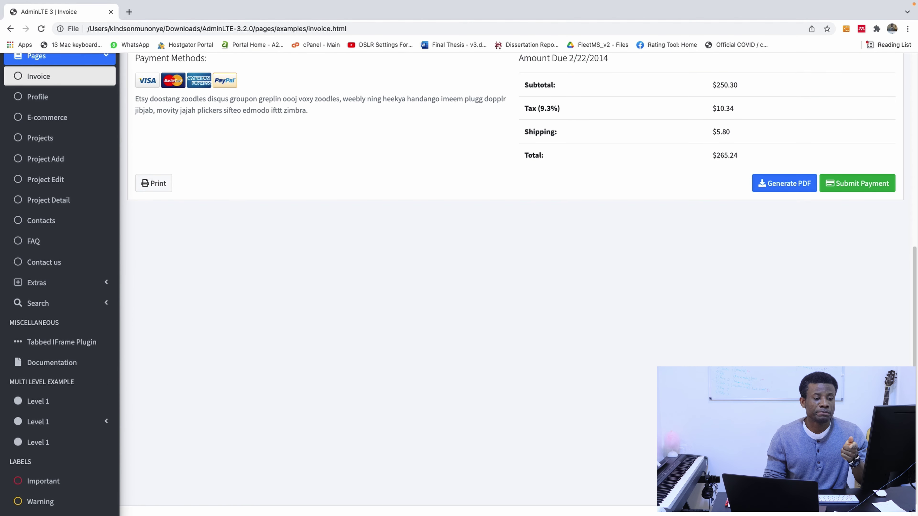
scroll(454, 305, "up", 2)
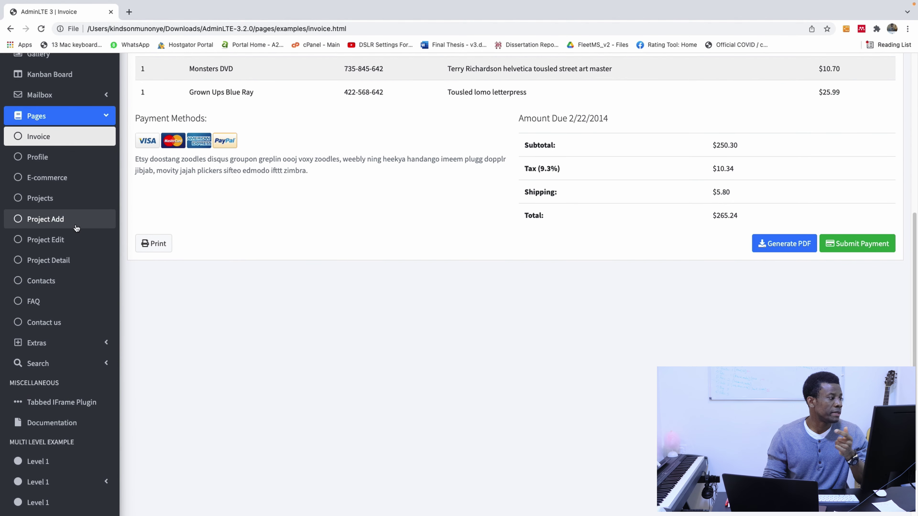
scroll(90, 311, "up", 1)
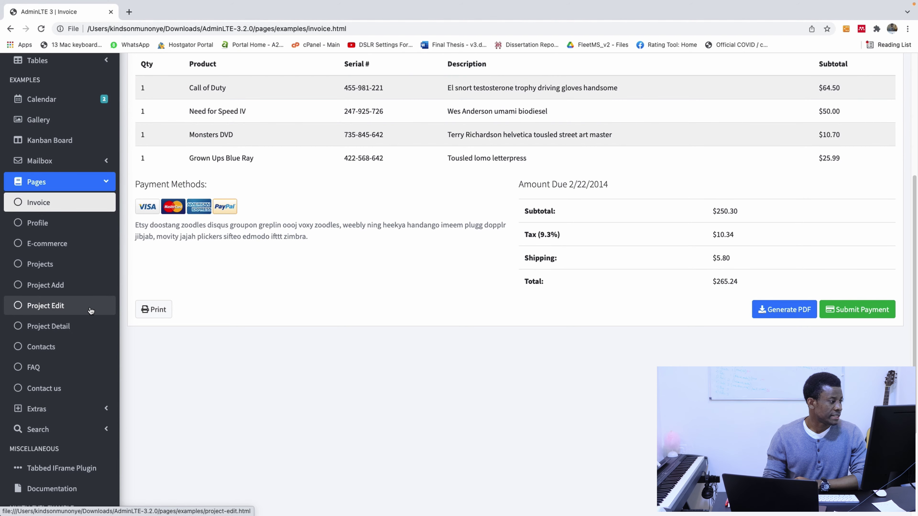
Browse the Projects example page, then open the user Profile page.
left_click(41, 263)
scroll(373, 372, "down", 2)
scroll(373, 371, "up", 2)
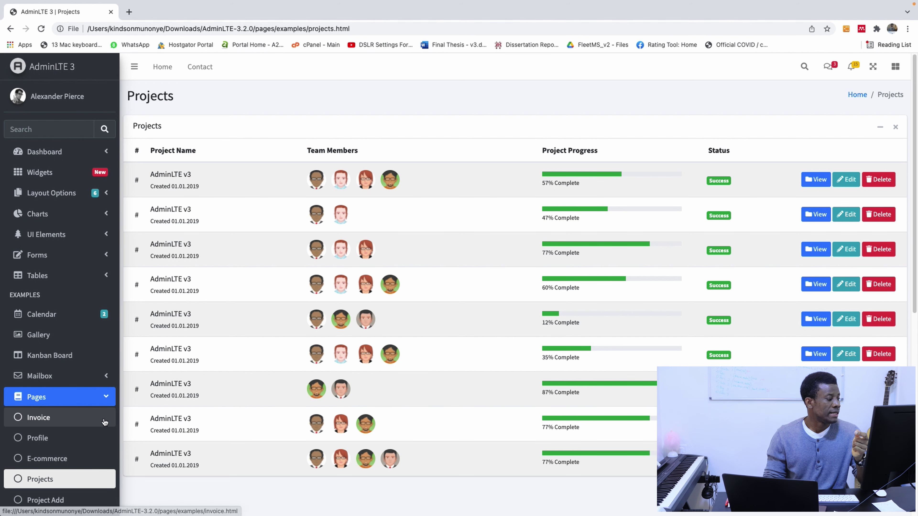
scroll(105, 421, "down", 4)
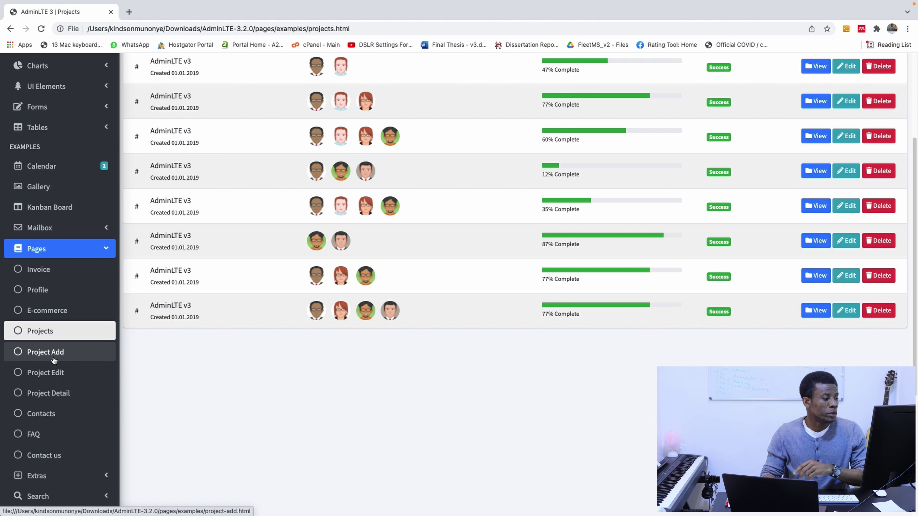
scroll(58, 398, "down", 2)
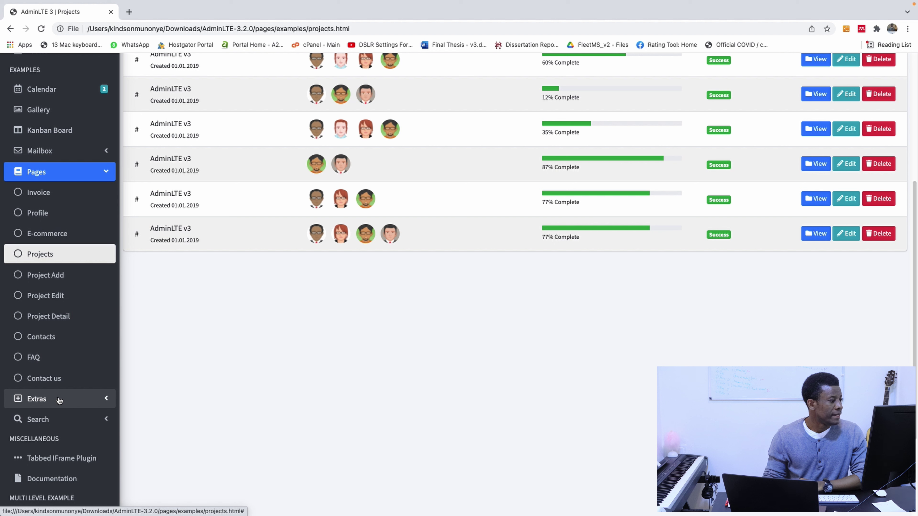
left_click(53, 215)
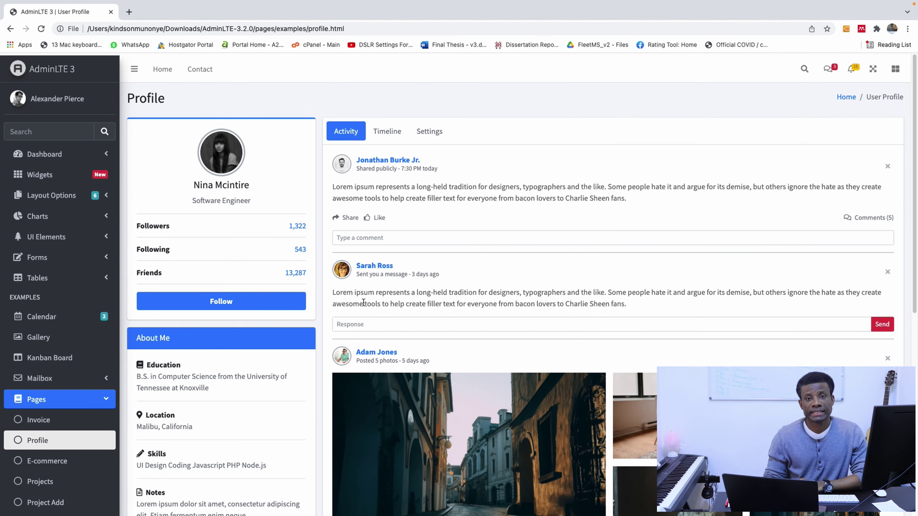
Switch the Profile page between its Timeline and Settings tabs, ending on Timeline.
scroll(682, 289, "down", 1)
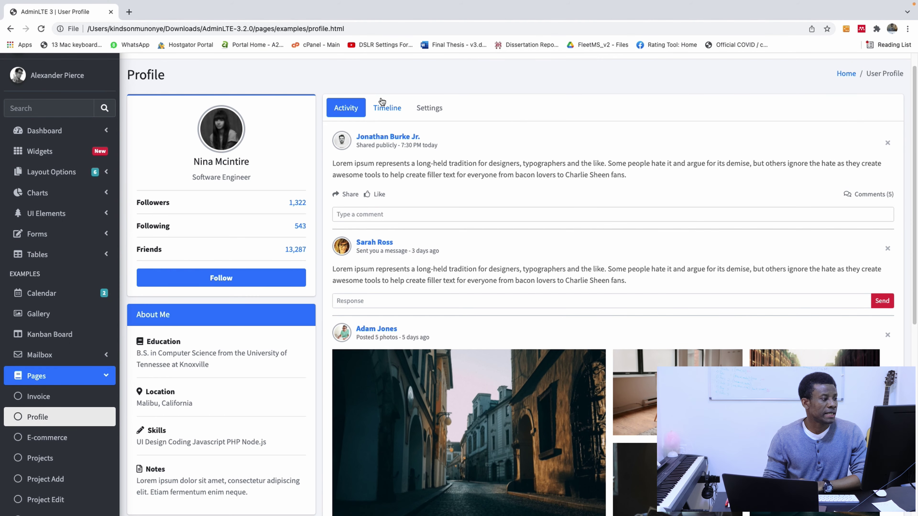
left_click(383, 105)
left_click(419, 109)
left_click(385, 107)
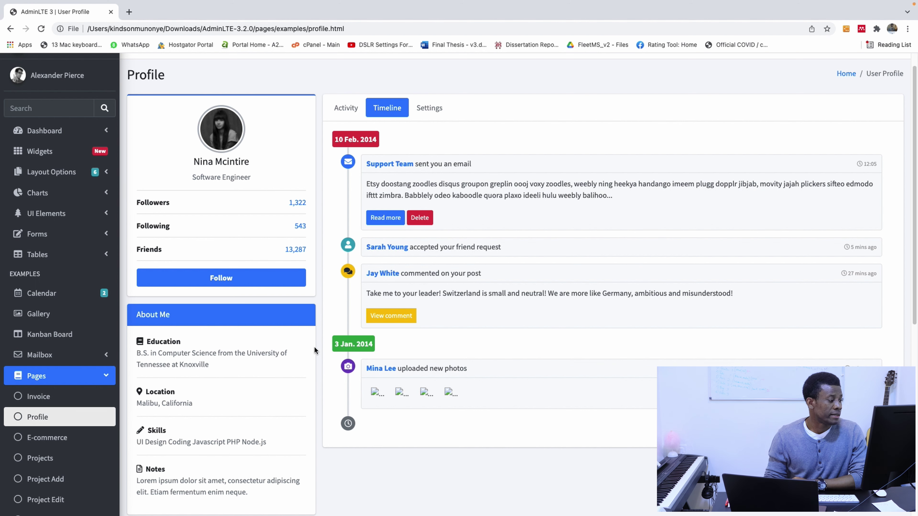
Scroll down the Timeline feed, then bring the FLEETMSV3 Finder window forward.
scroll(97, 394, "down", 2)
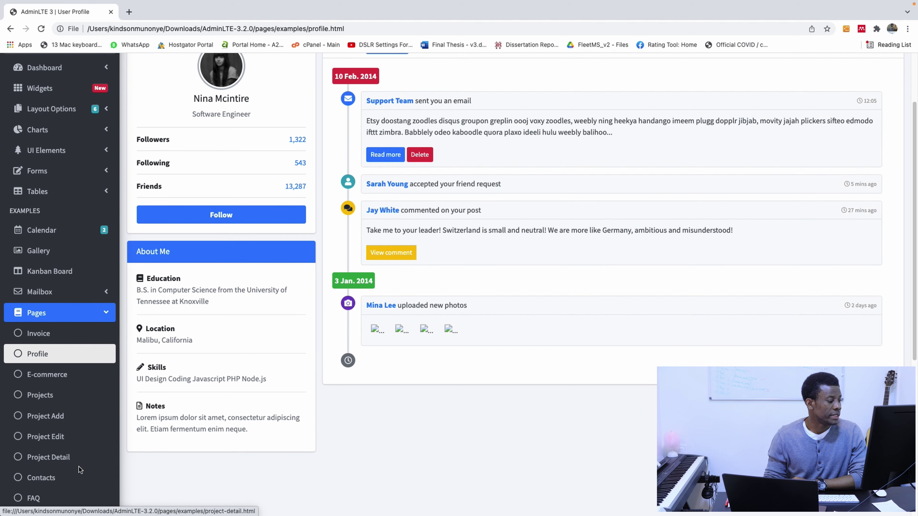
scroll(76, 461, "down", 3)
scroll(75, 416, "down", 2)
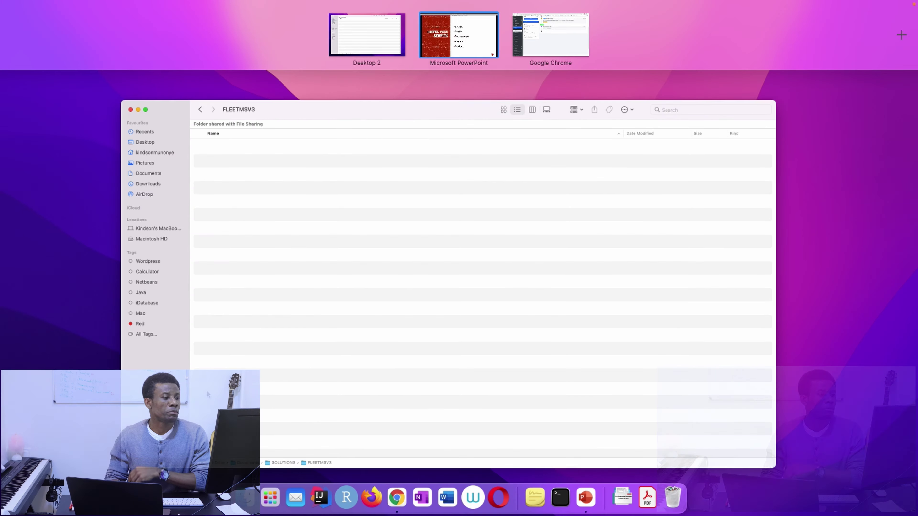
left_click(360, 360)
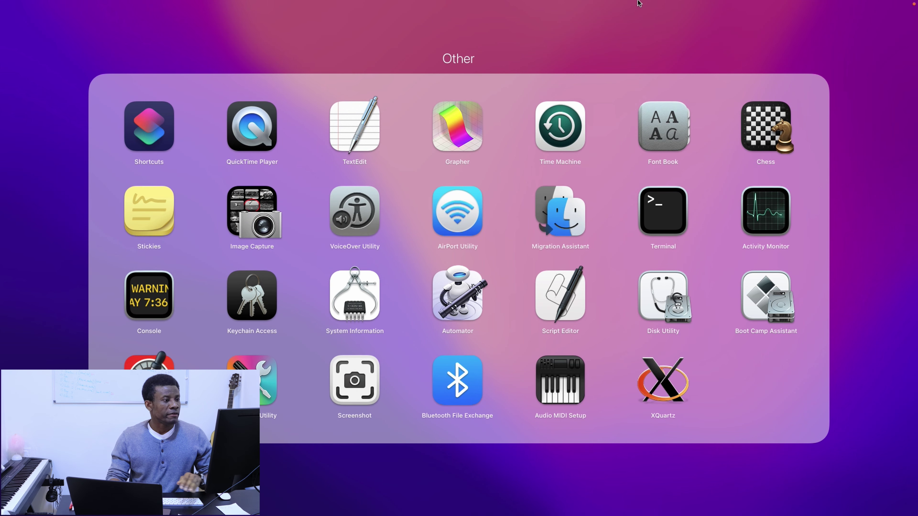
Search Launchpad for VS Code and close the Visual Studio Code window.
key("Escape")
type("vs")
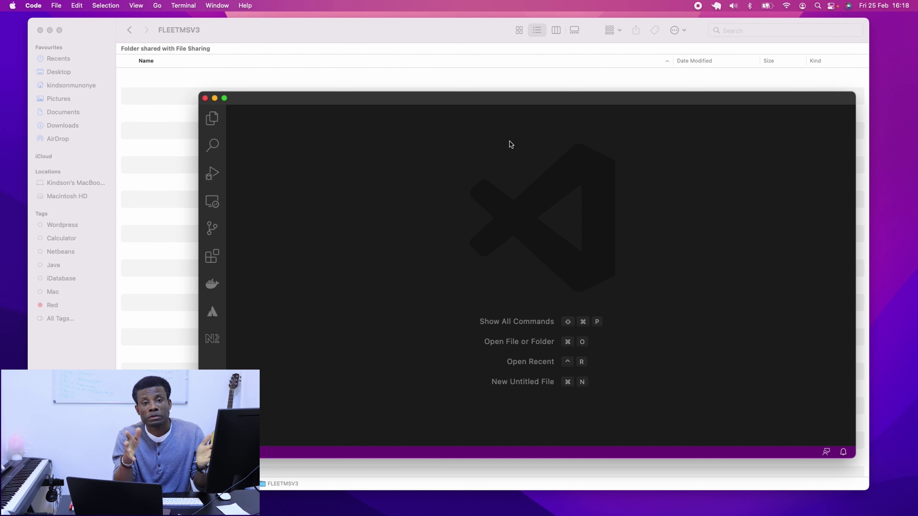
left_click(205, 98)
Reopen Launchpad and search 'in', then open Google Chrome from the Dock.
key("F4")
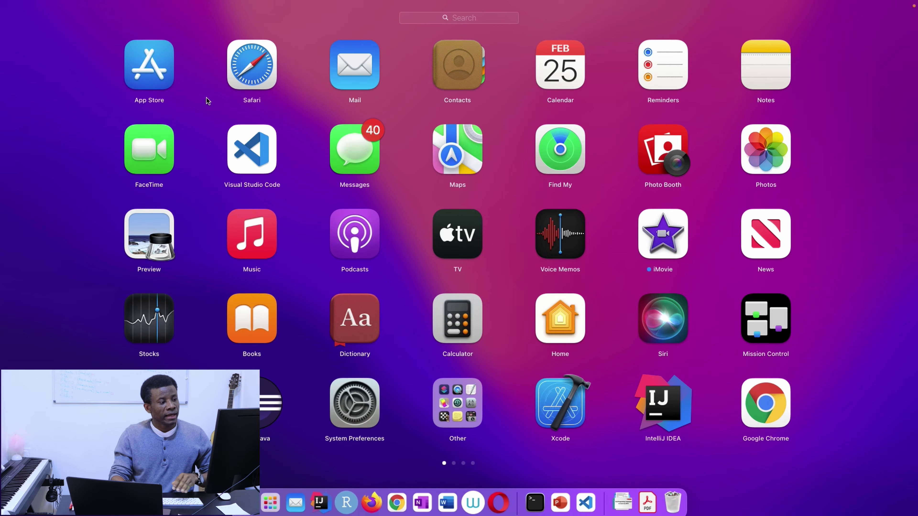
type("inj")
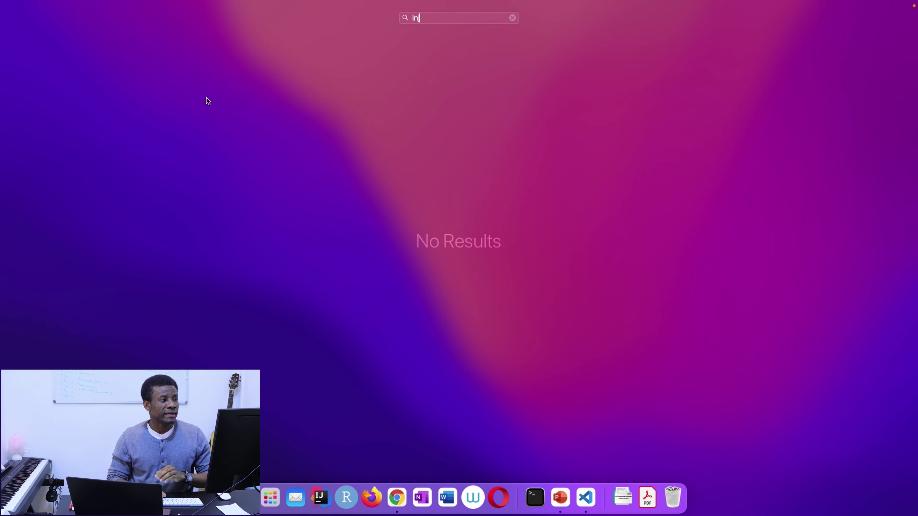
key("BackSpace")
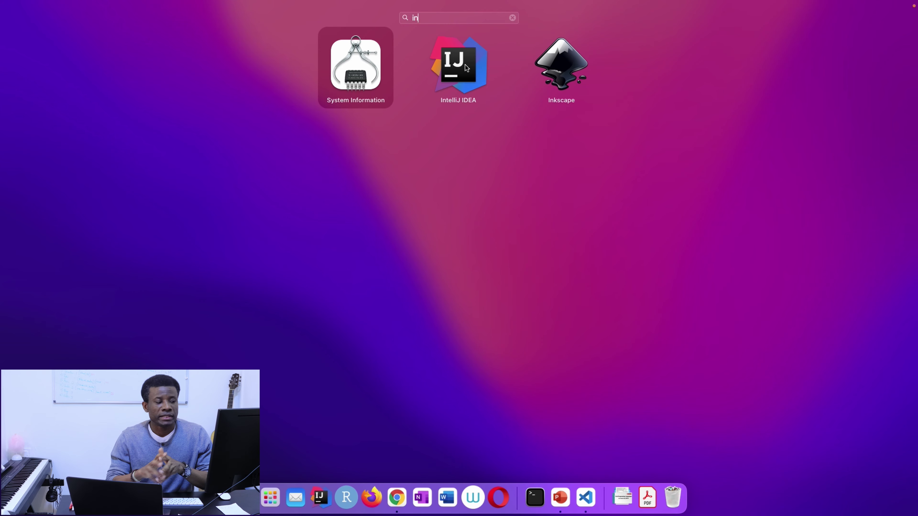
left_click(397, 499)
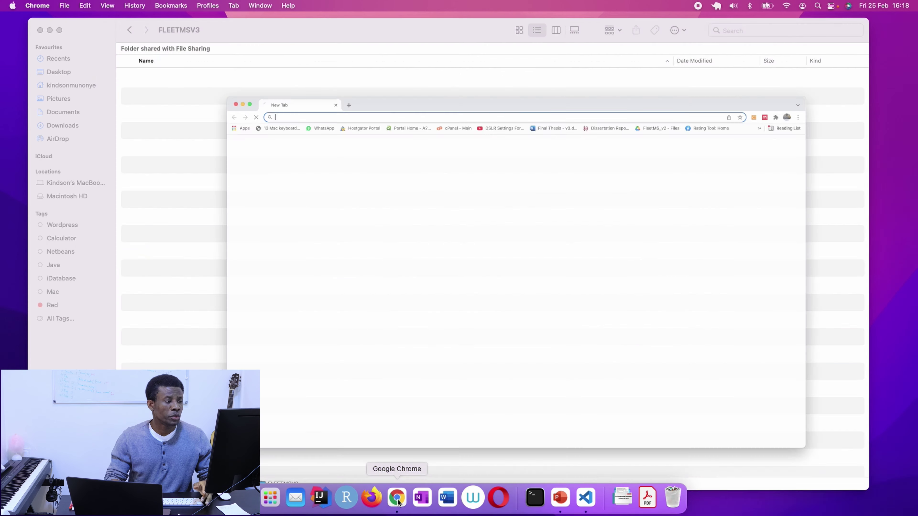
Search Google for 'intellij download' and open the JetBrains IntelliJ IDEA download page.
left_click(479, 230)
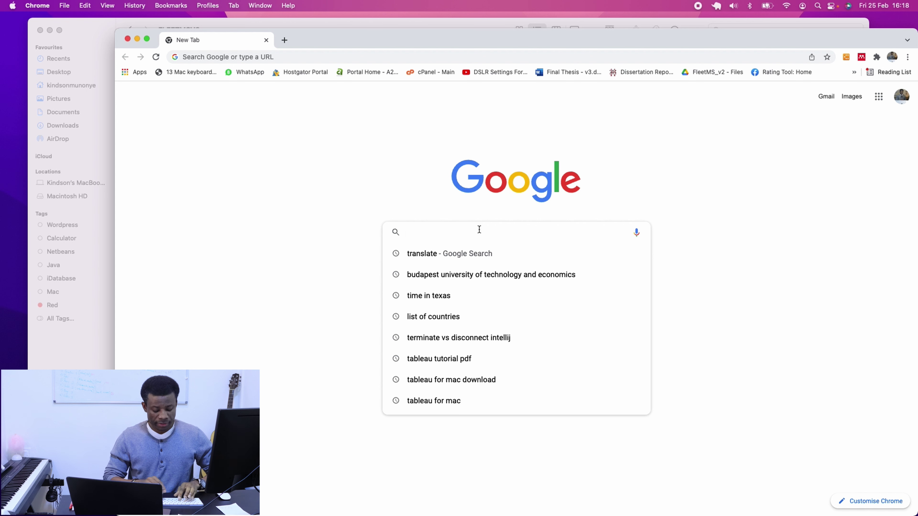
type("intellije")
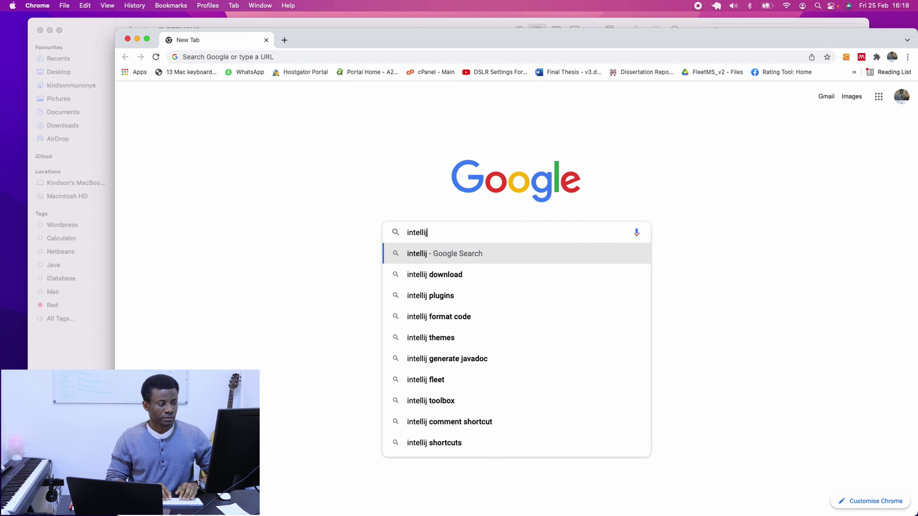
key("BackSpace")
type("wo")
key("BackSpace")
key("BackSpace")
type("d")
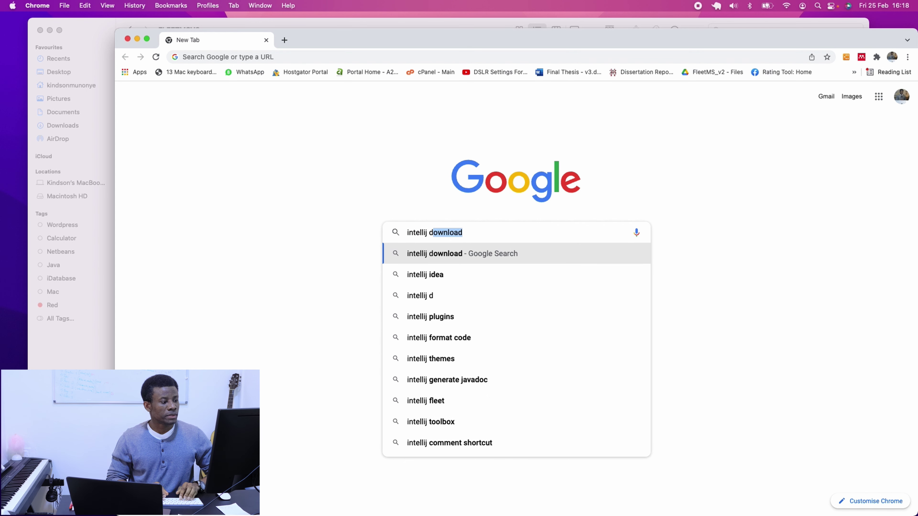
left_click(447, 256)
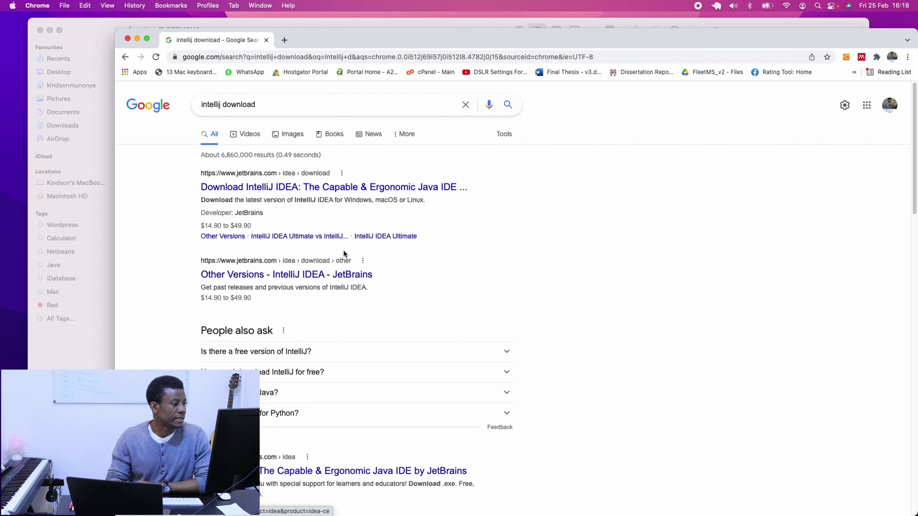
left_click(323, 187)
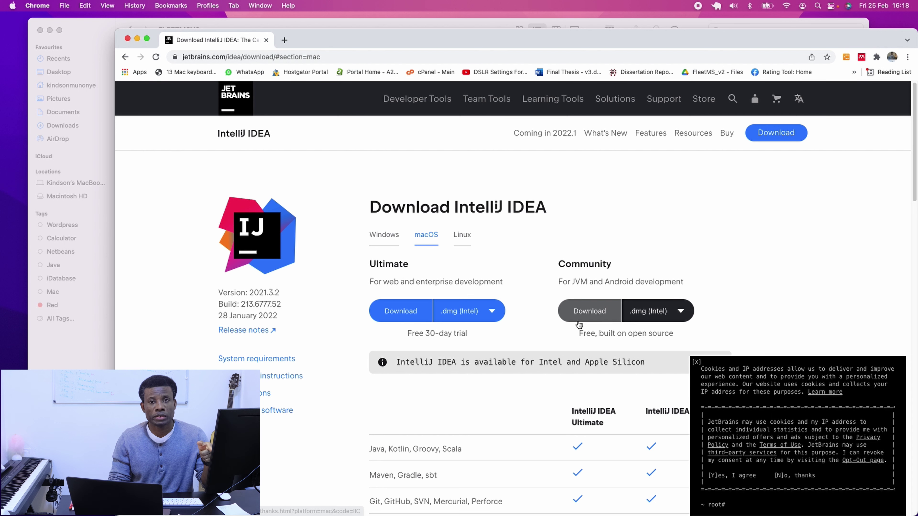
Go back and search 'vs code download' instead, then minimise Chrome.
left_click(125, 56)
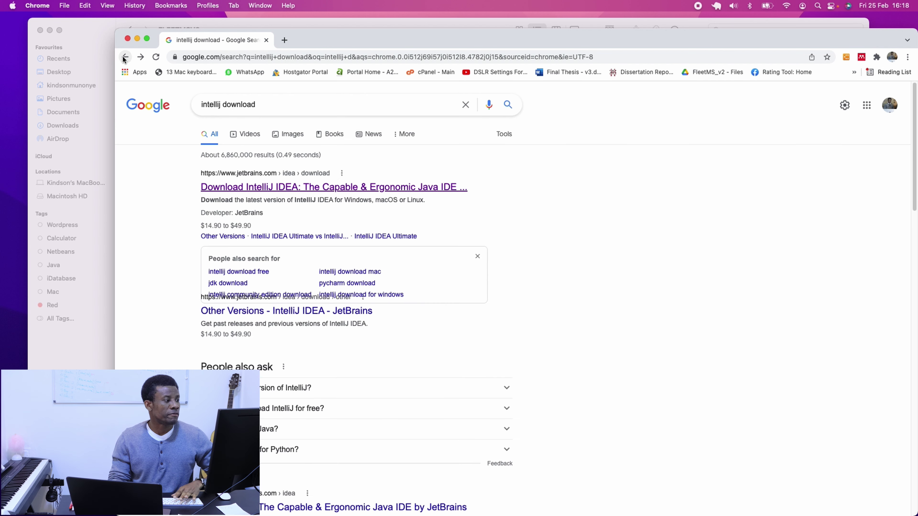
triple_click(223, 104)
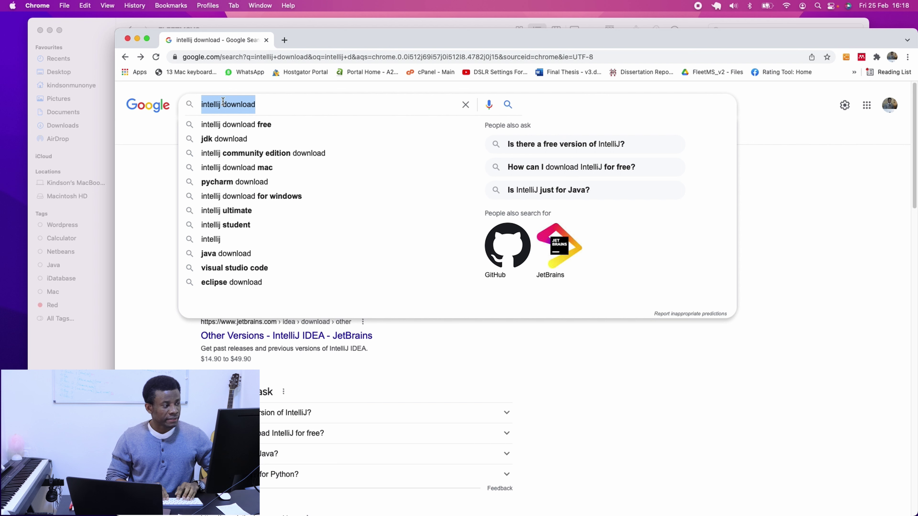
type("vs")
left_click(238, 127)
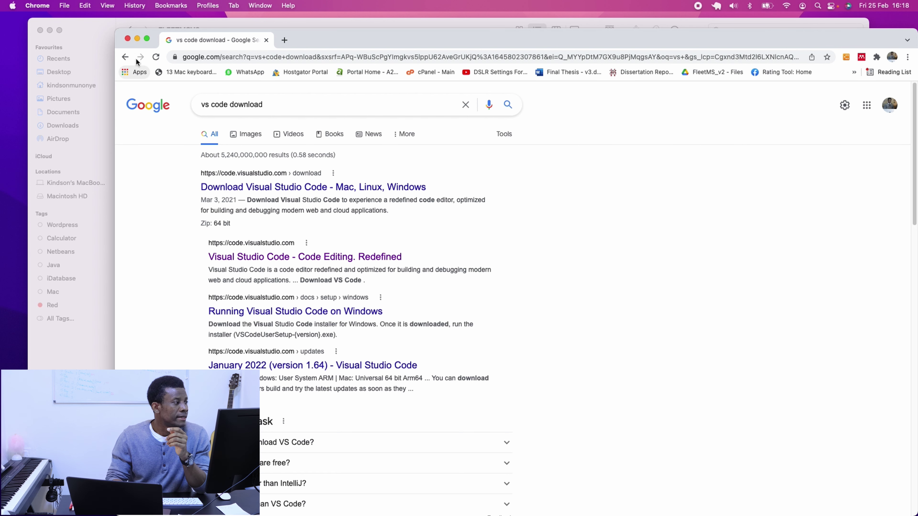
left_click(137, 39)
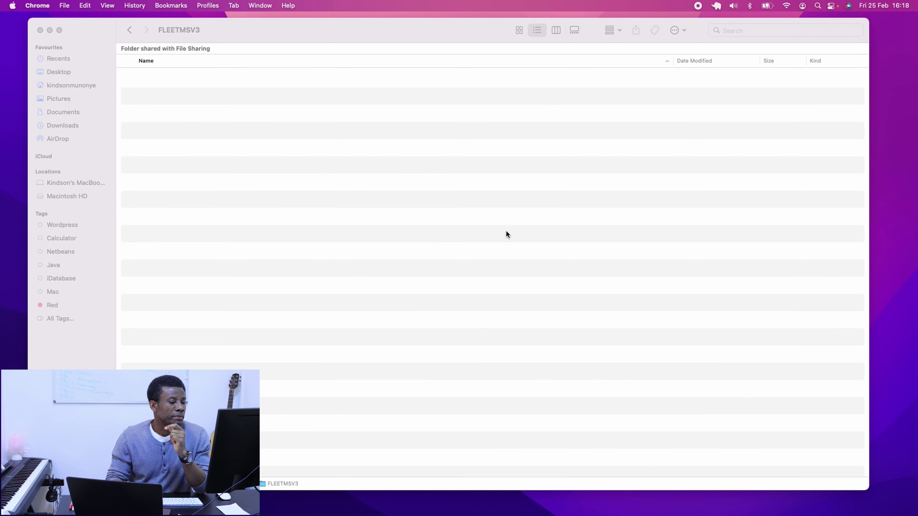
Review the Initial Setup Tasks slide show, then bring up the Launchpad app grid.
key("super+Tab")
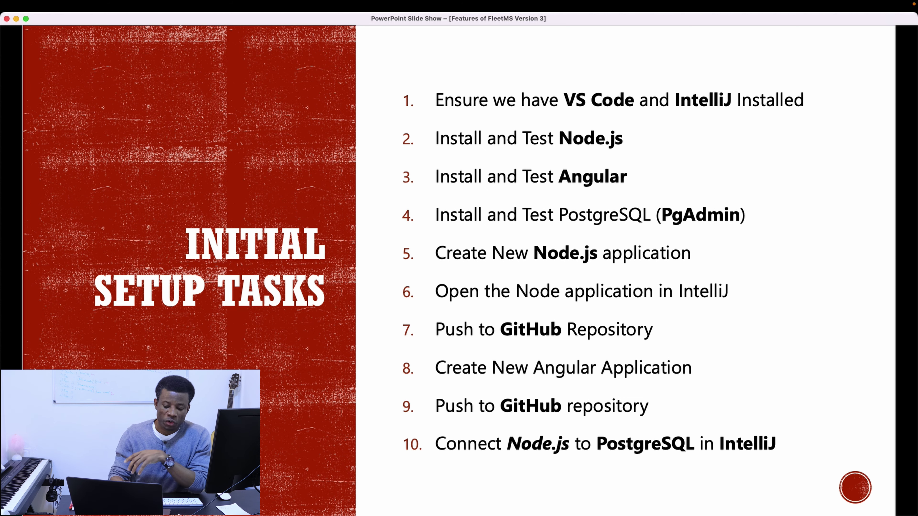
key("F4")
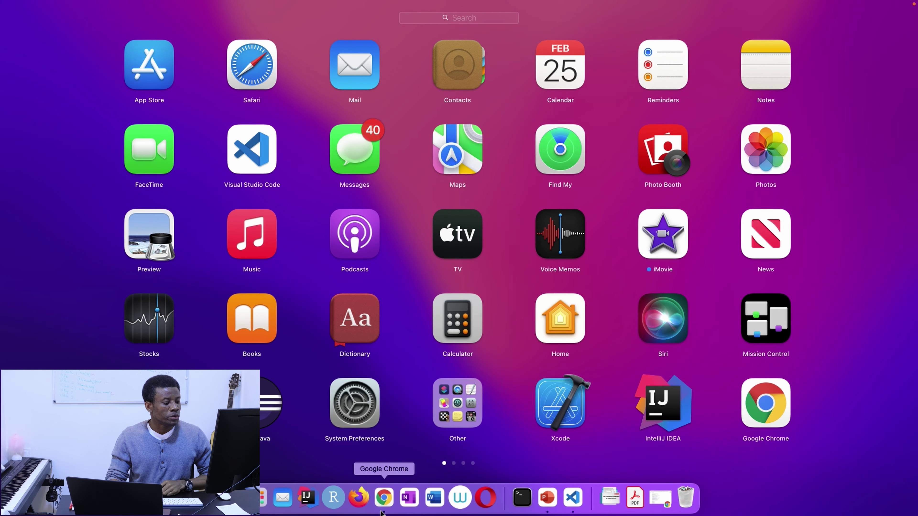
Search 'node.js download' in Chrome, view the LTS 16.14.0 installers, then return to the slide show.
left_click(384, 498)
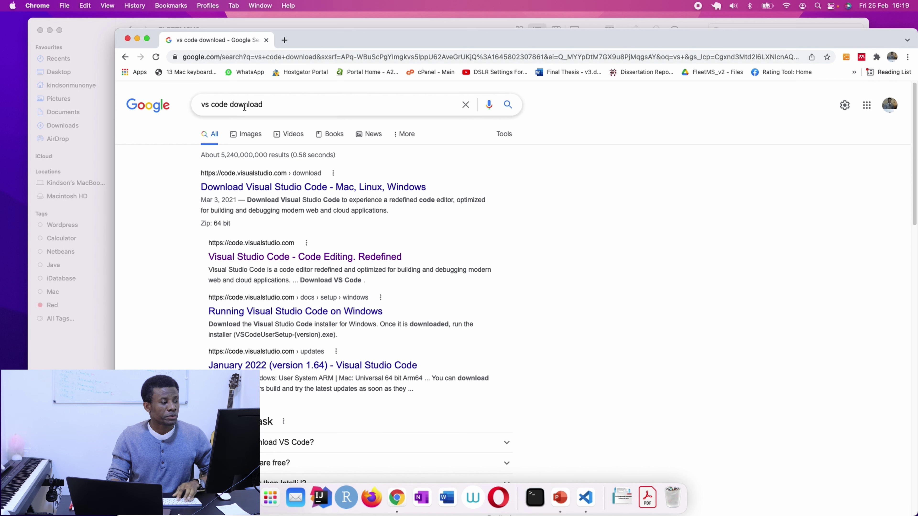
triple_click(245, 106)
type("n")
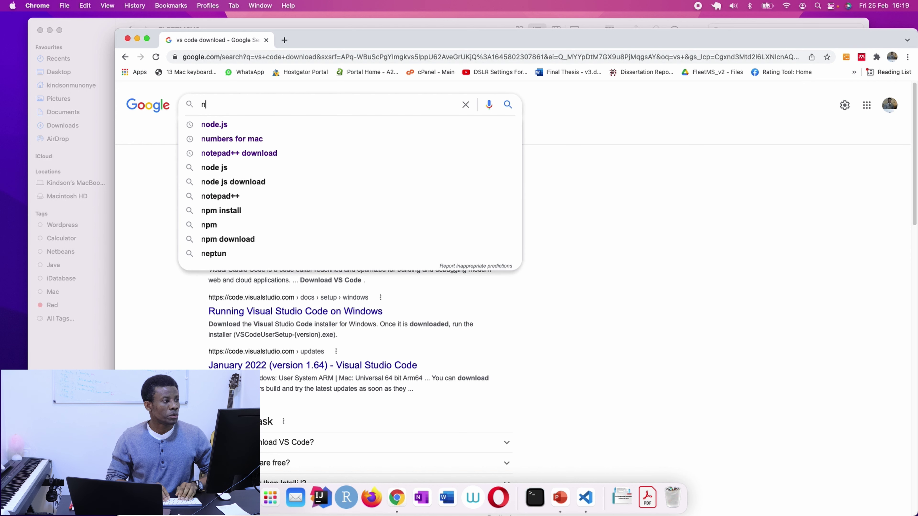
type("odelus")
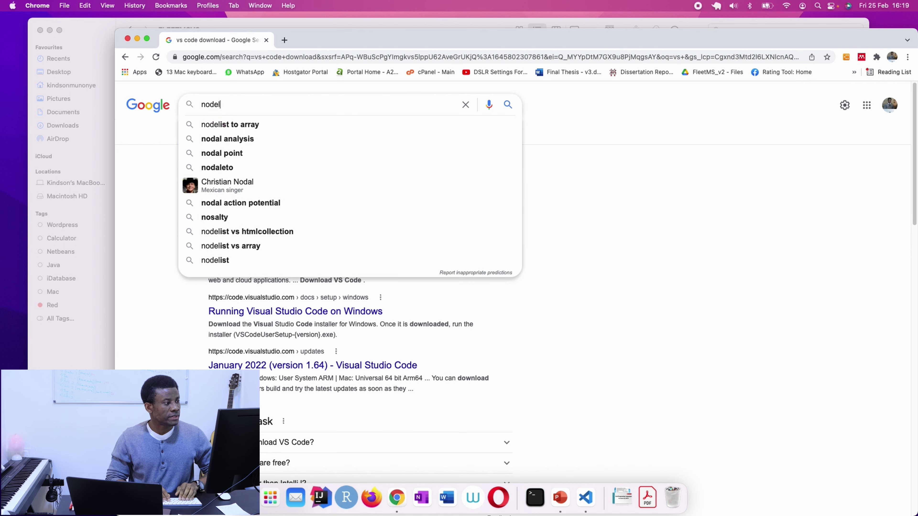
key("BackSpace")
key("BackSpace")
key("BackSpace")
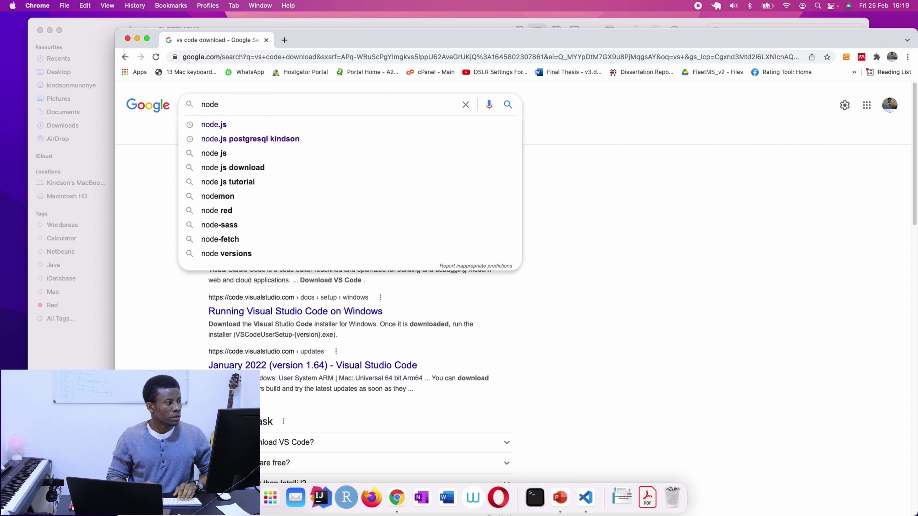
type(".js d")
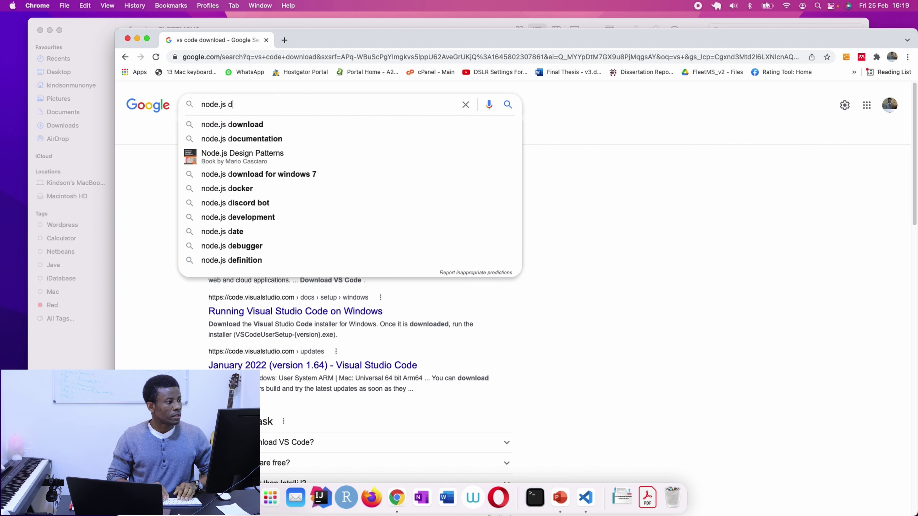
left_click(248, 120)
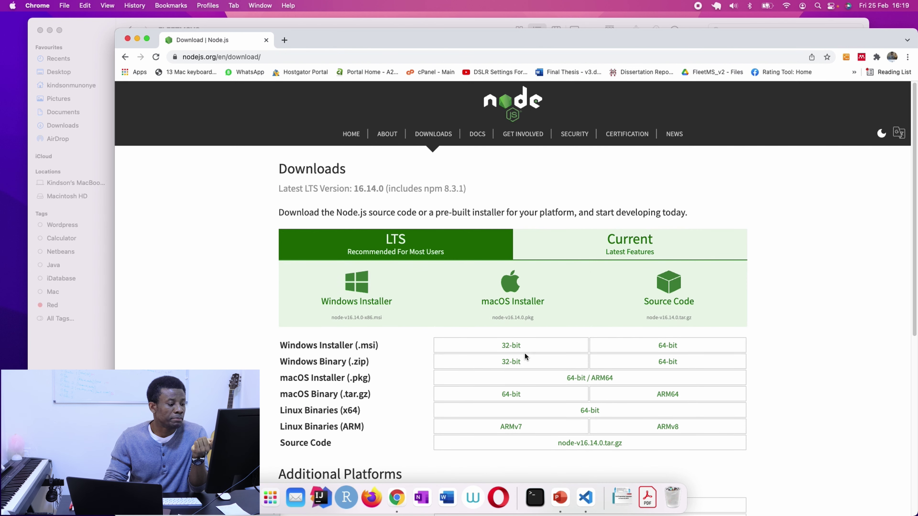
scroll(698, 364, "down", 3)
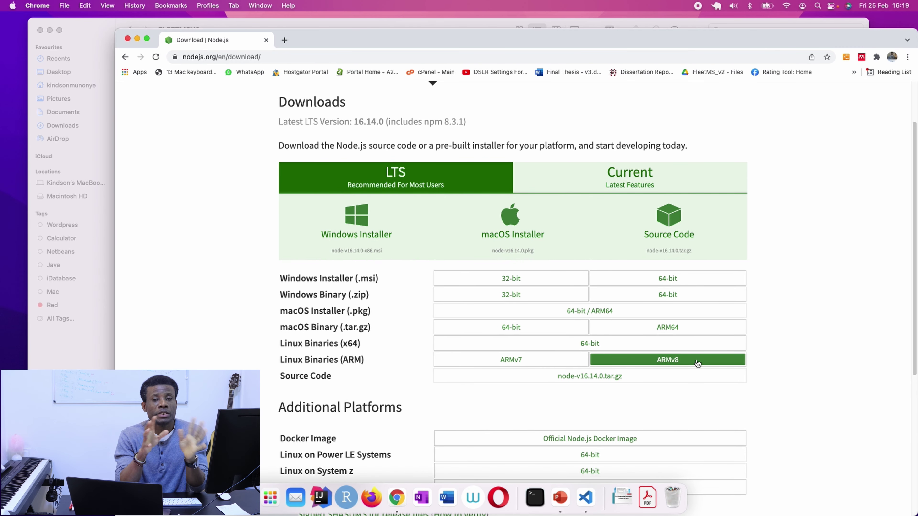
key("ctrl+Right")
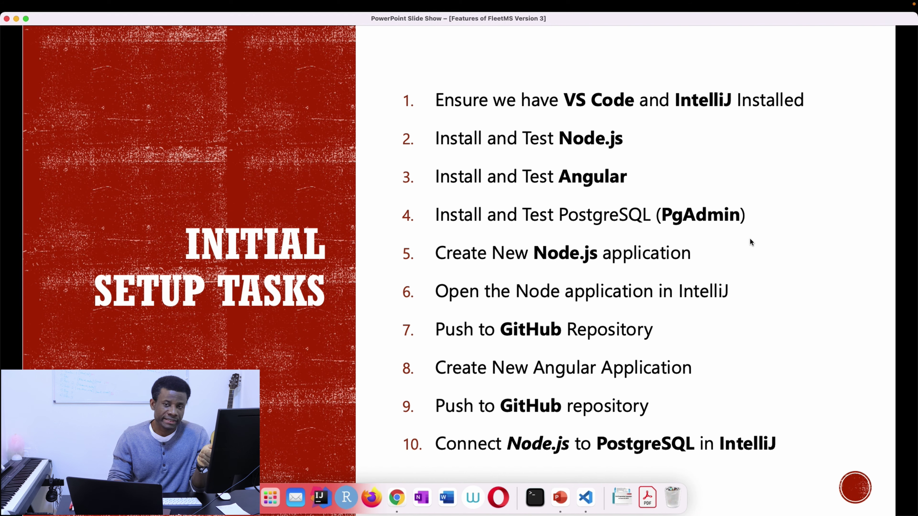
Launch Terminal via the Launchpad search 'ter' and move its window to the right.
key("F4")
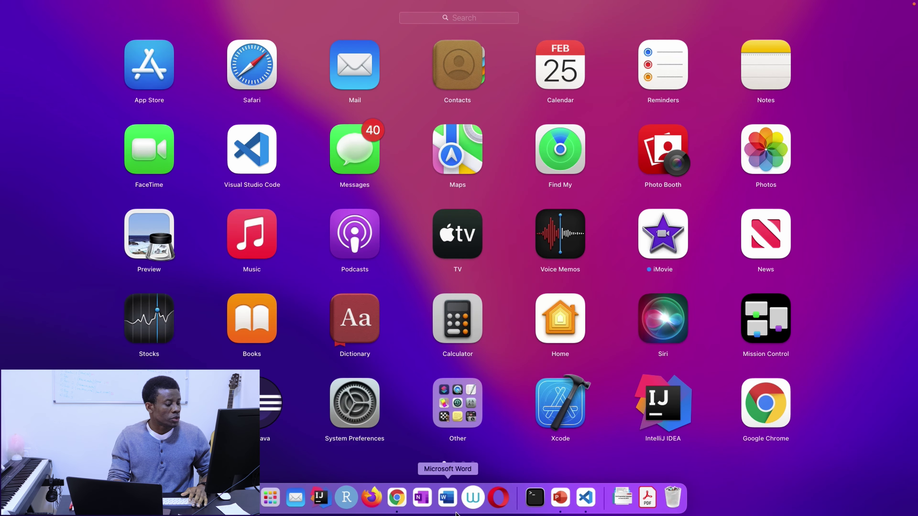
type("ter")
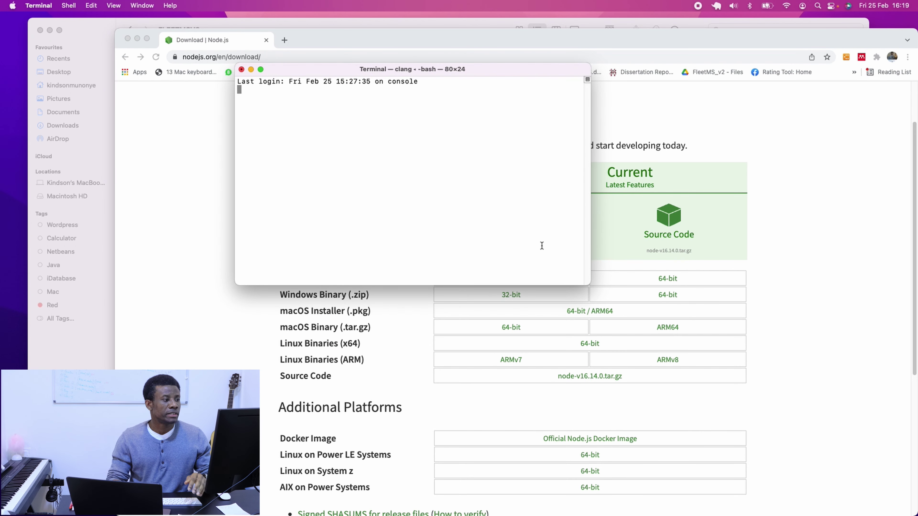
left_click_drag(466, 69, 779, 69)
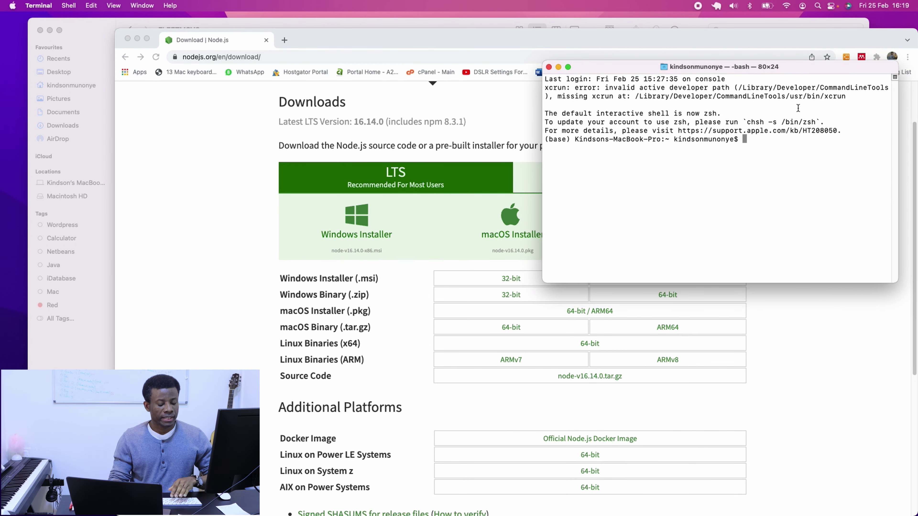
Run node --version, which reports v14.17.0, then switch back to the slide show.
type("node 0")
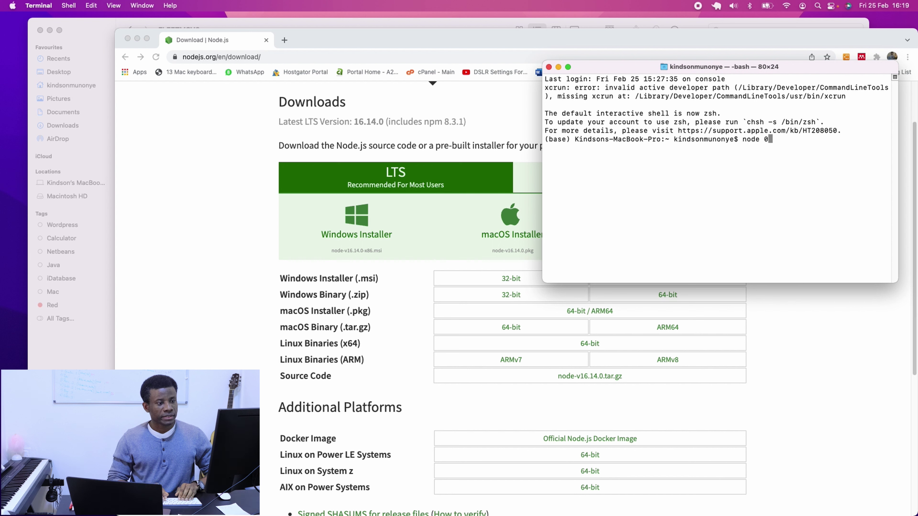
key("BackSpace")
type("--")
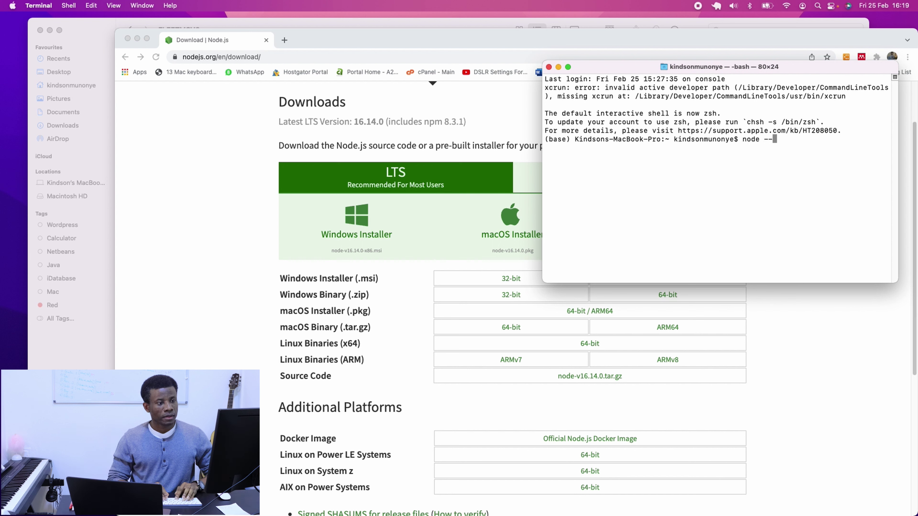
type("version")
key("Return")
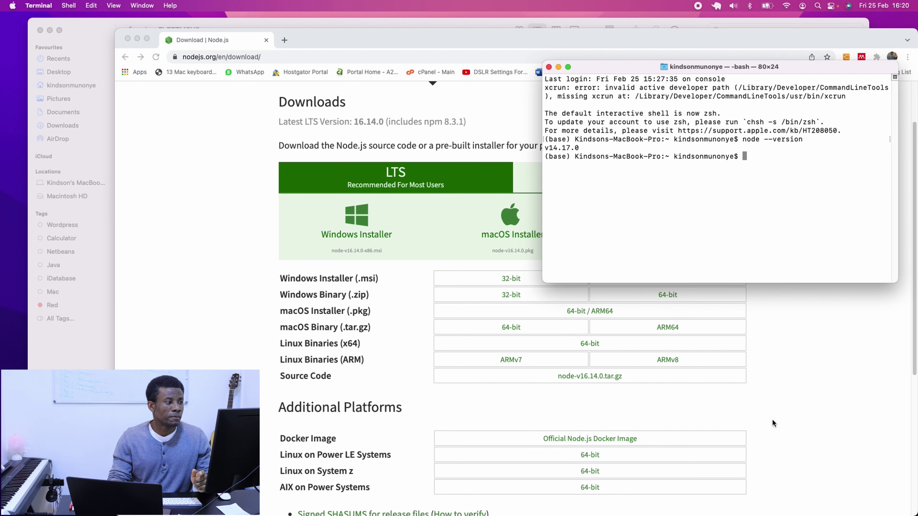
left_click(276, 58)
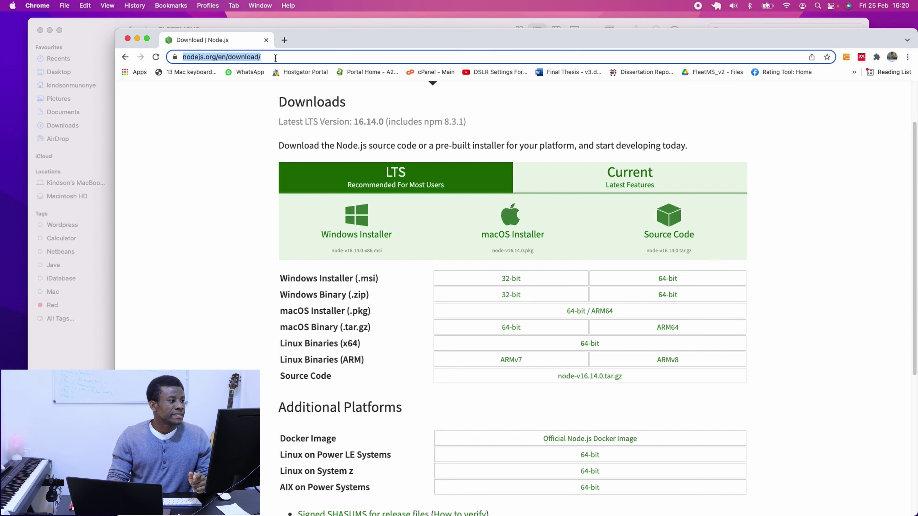
left_click(105, 53)
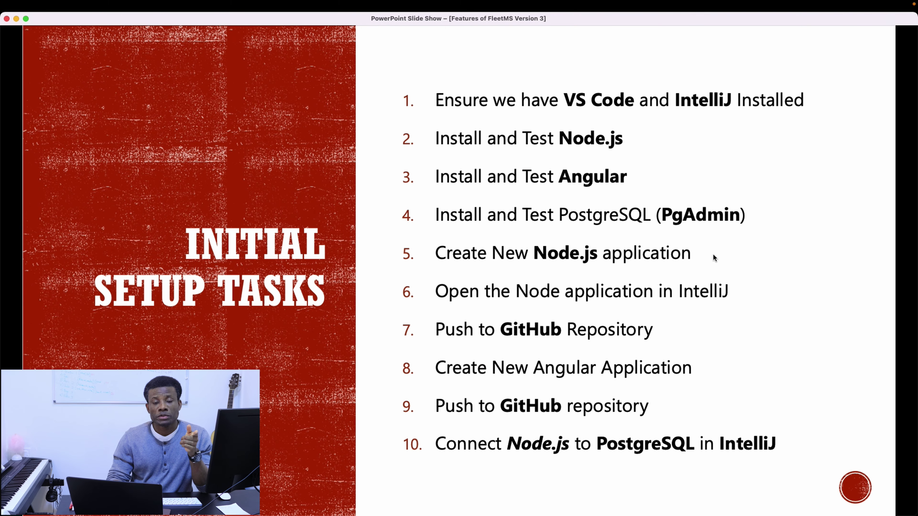
Return to the FLEETMSV3 desktop and start a Google search for 'go' in Chrome.
key("ctrl+Left")
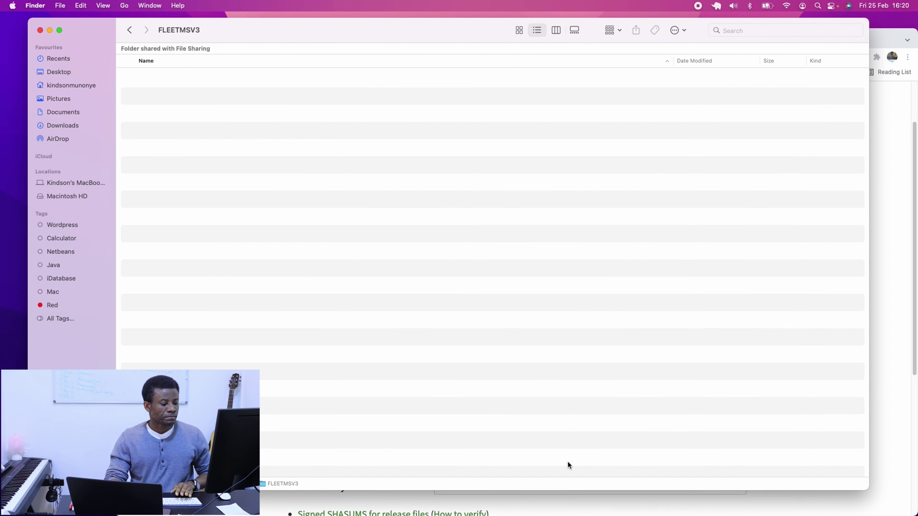
left_click(585, 510)
type("g")
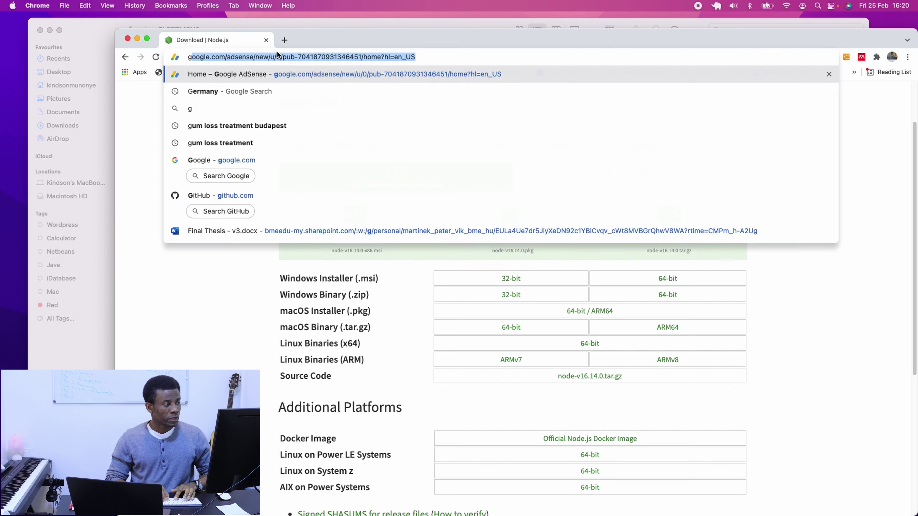
type("o")
left_click(222, 92)
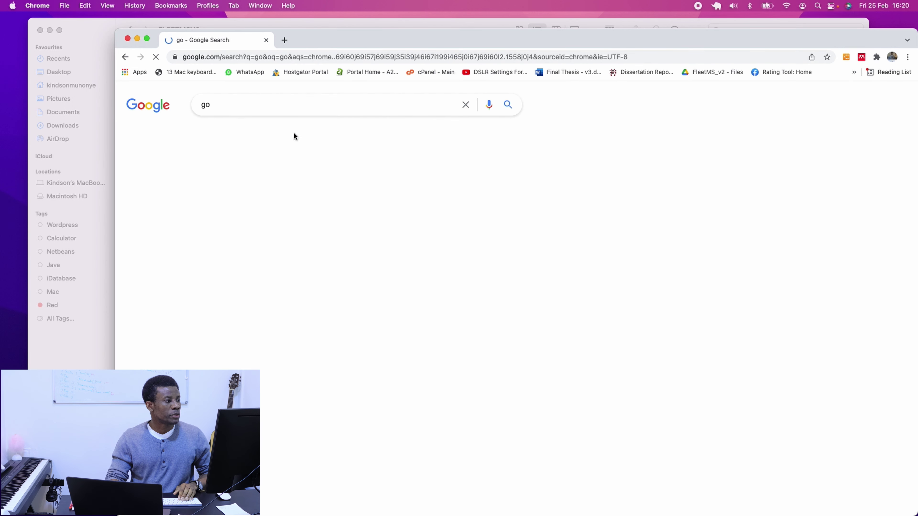
Search 'angular install command' and open the Angular CLI Overview and Command Reference result.
double_click(214, 105)
type("an")
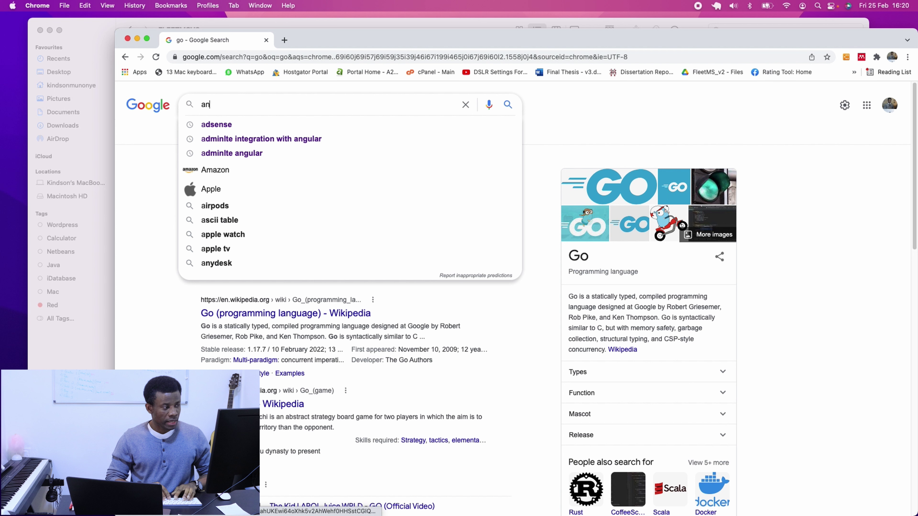
type("gular donw")
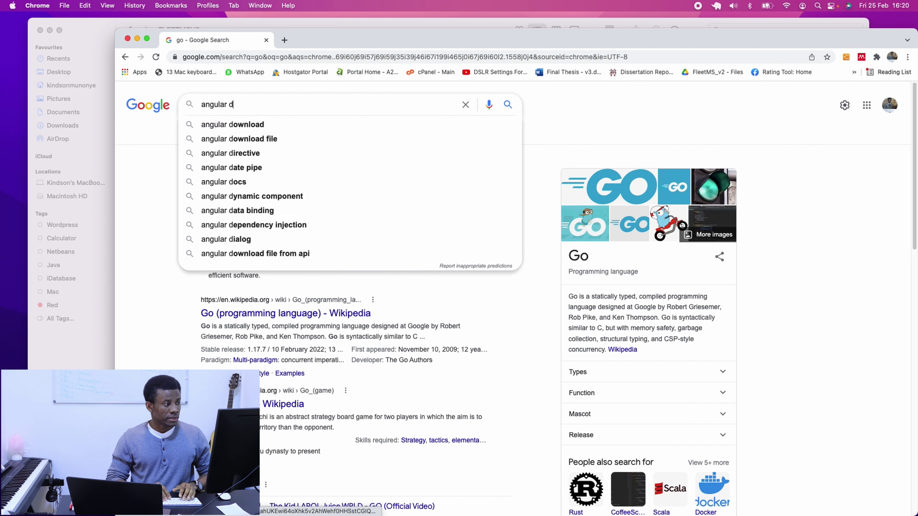
key("BackSpace")
key("BackSpace")
key("BackSpace")
key("BackSpace")
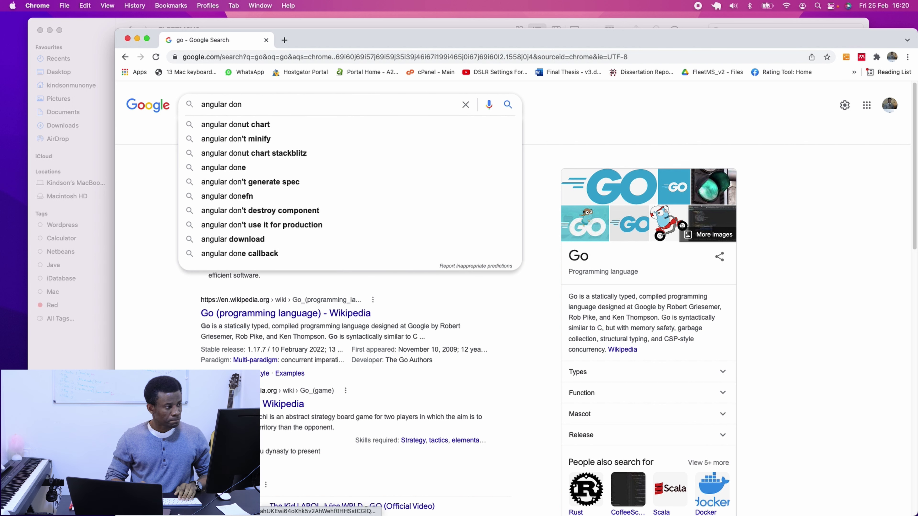
type("inst")
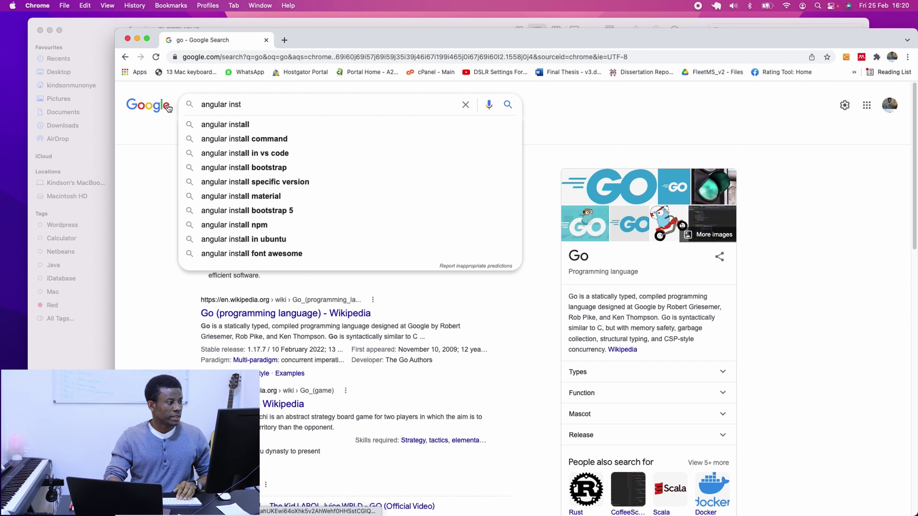
left_click(257, 138)
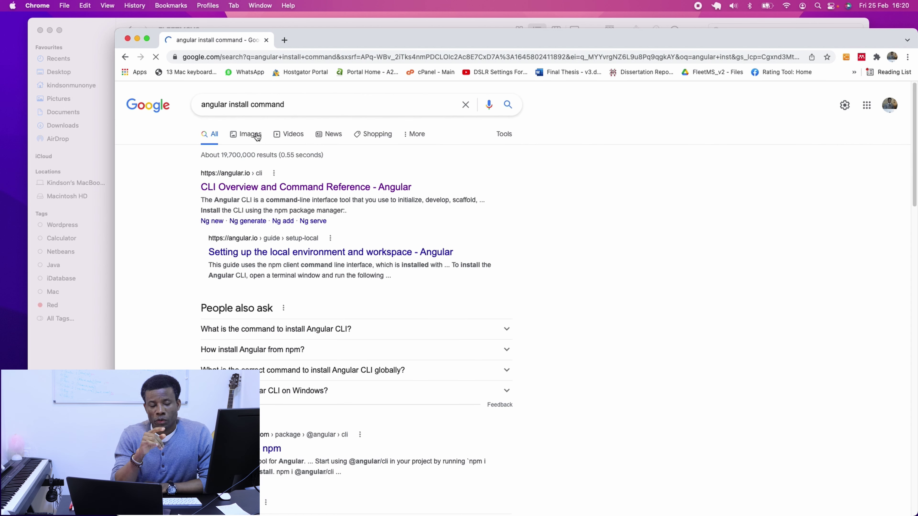
left_click(273, 183)
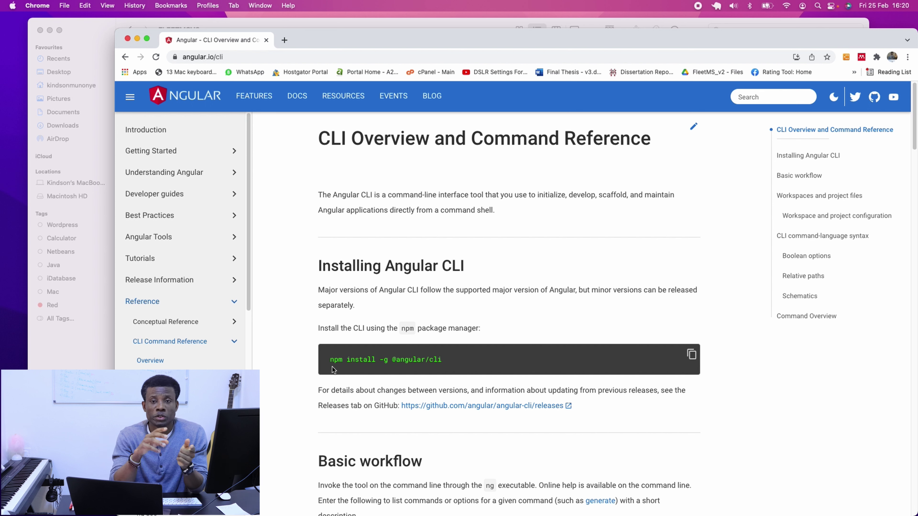
triple_click(380, 359)
right_click(379, 359)
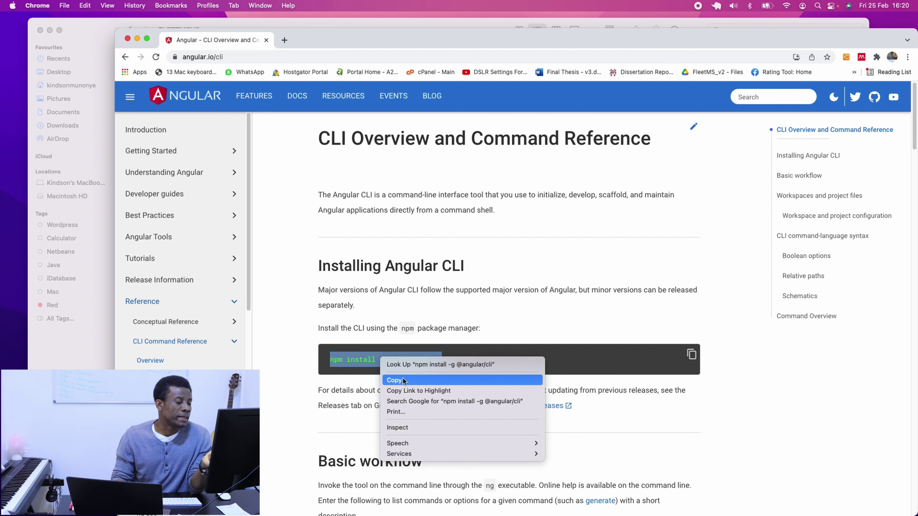
left_click(402, 377)
key("ctrl+Up")
left_click(807, 101)
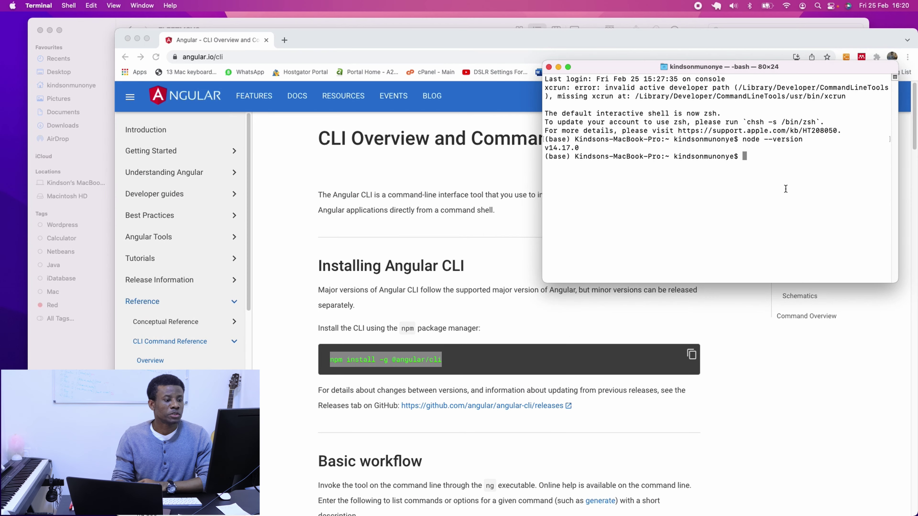
key("super+v")
key("Return")
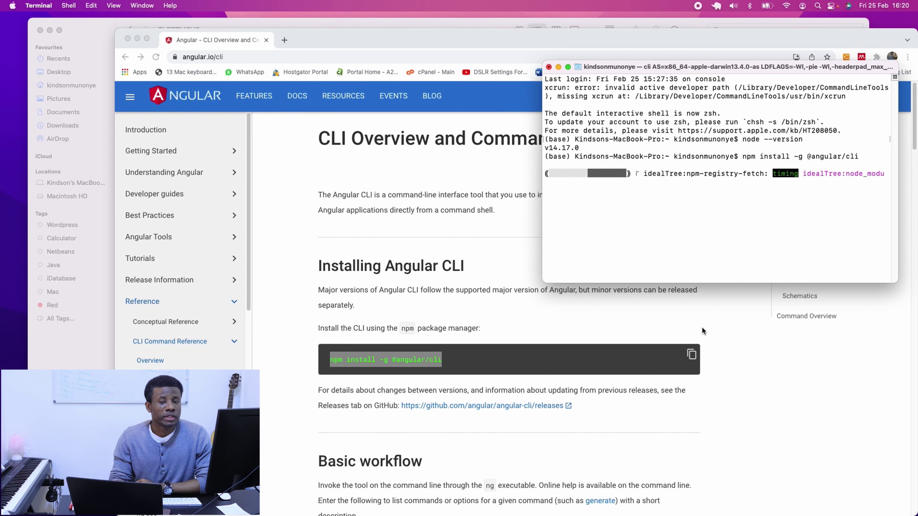
Clear Terminal, run ng --version showing Angular CLI 13.2.4, then minimise Terminal.
key("Return")
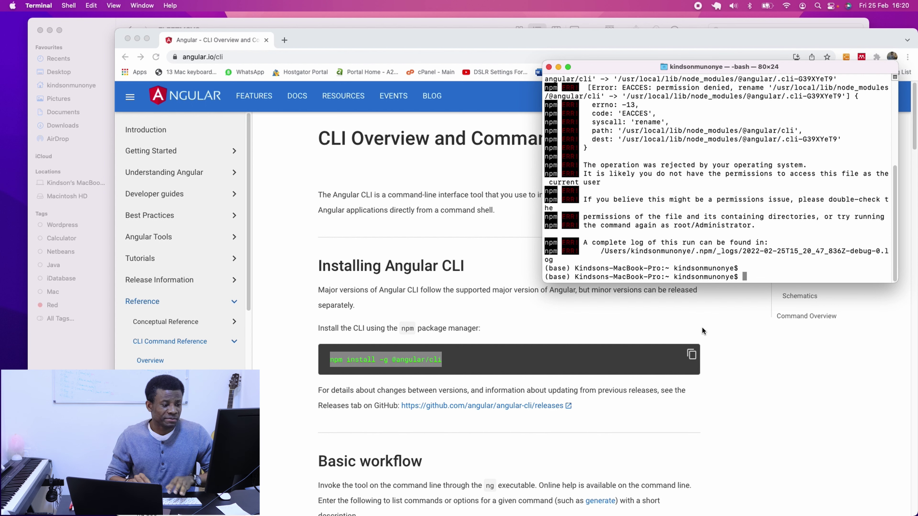
type("clear")
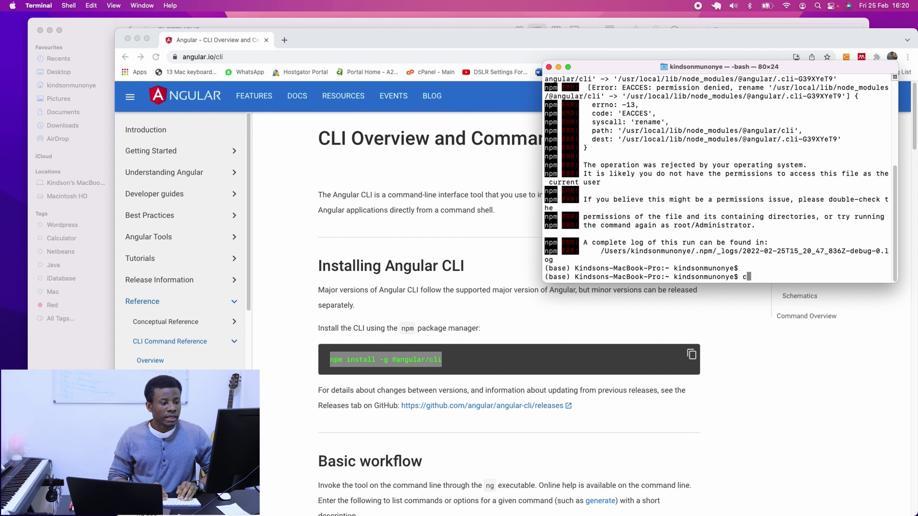
key("Return")
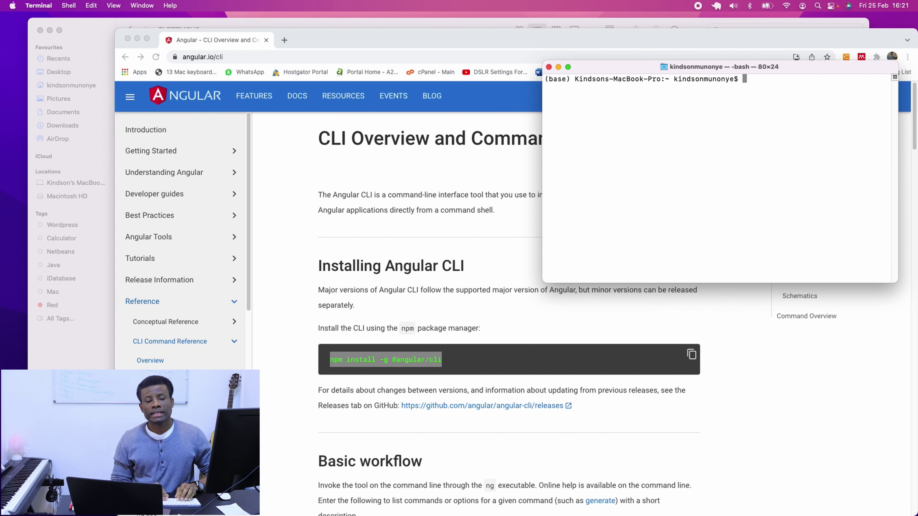
type("ng ")
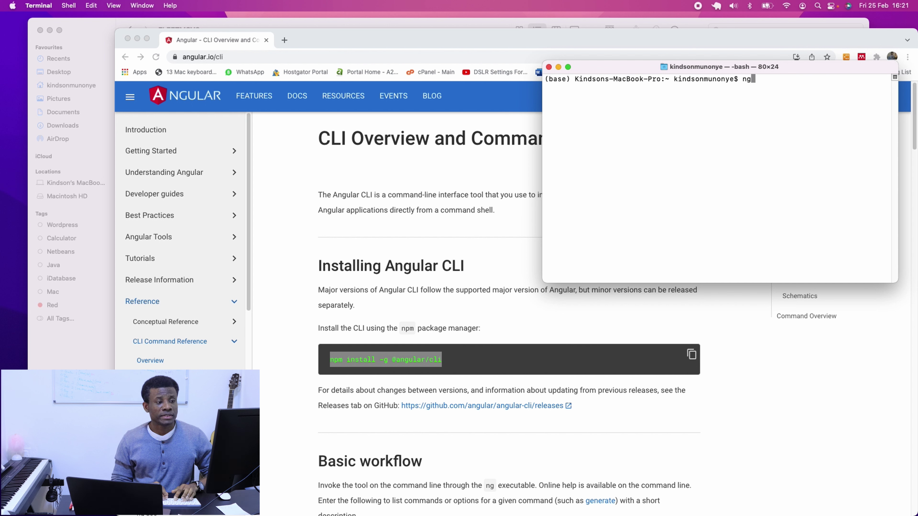
type("--versin")
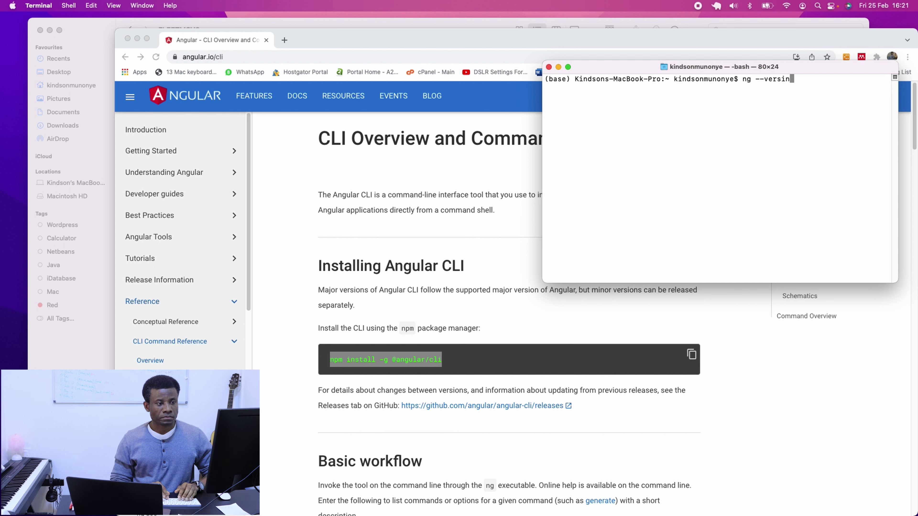
key("BackSpace")
type("on")
key("Return")
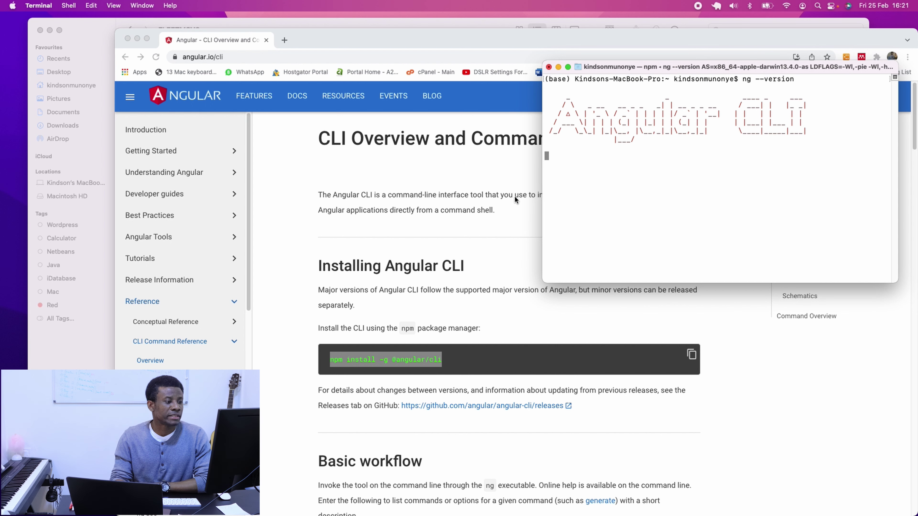
left_click_drag(538, 199, 400, 199)
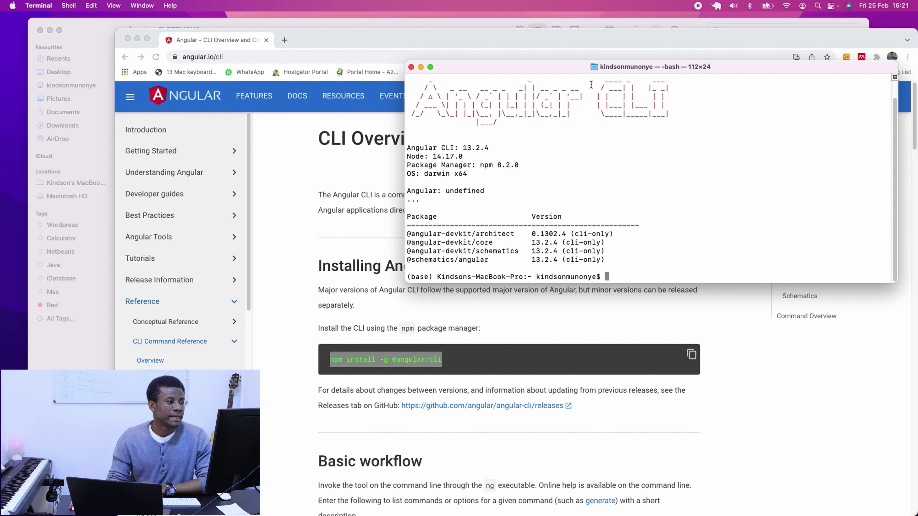
left_click(421, 67)
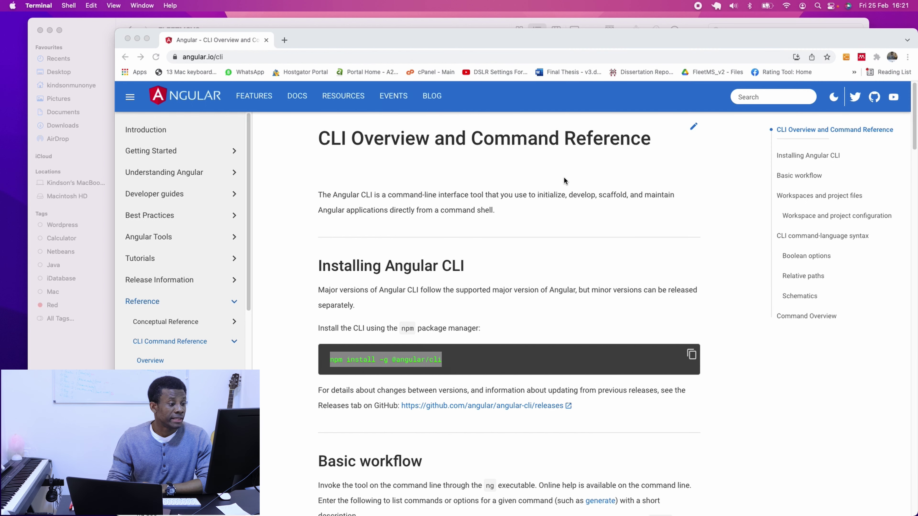
Load kindsonthegenius.com in a new Chrome tab.
key("ctrl+Right")
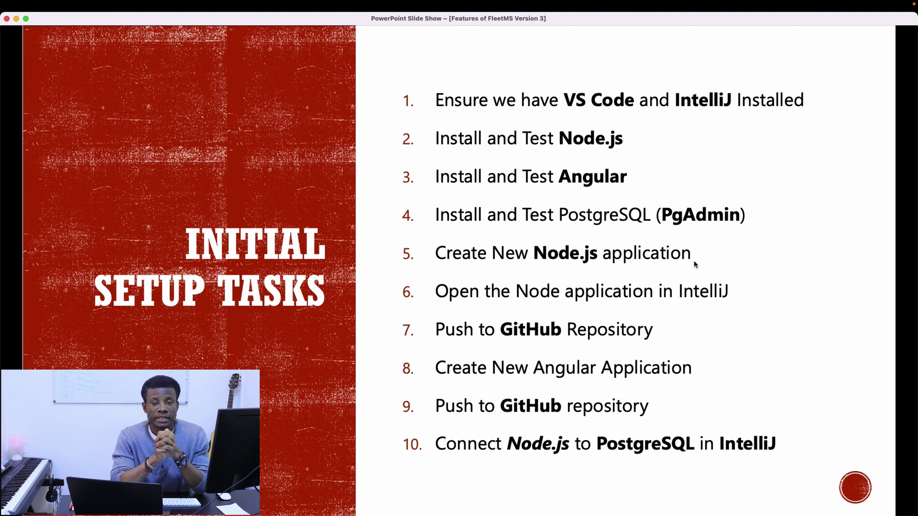
key("ctrl+Left")
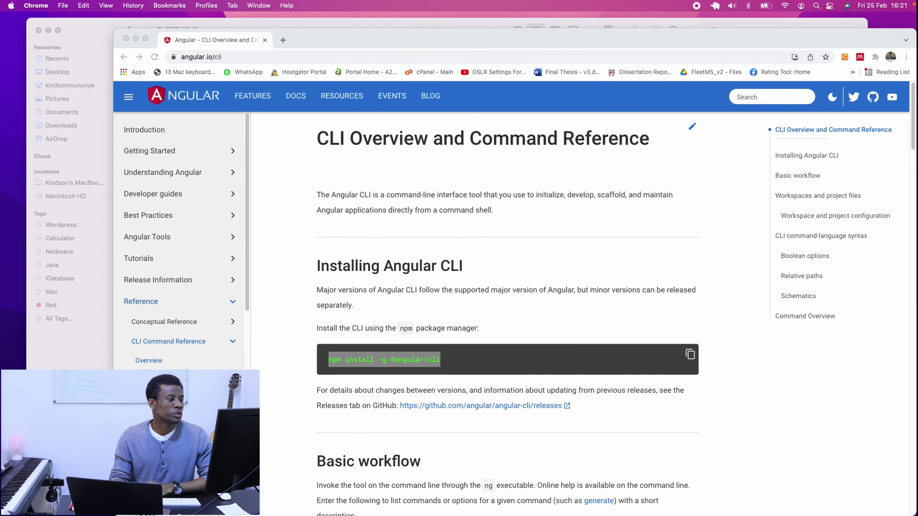
left_click(285, 40)
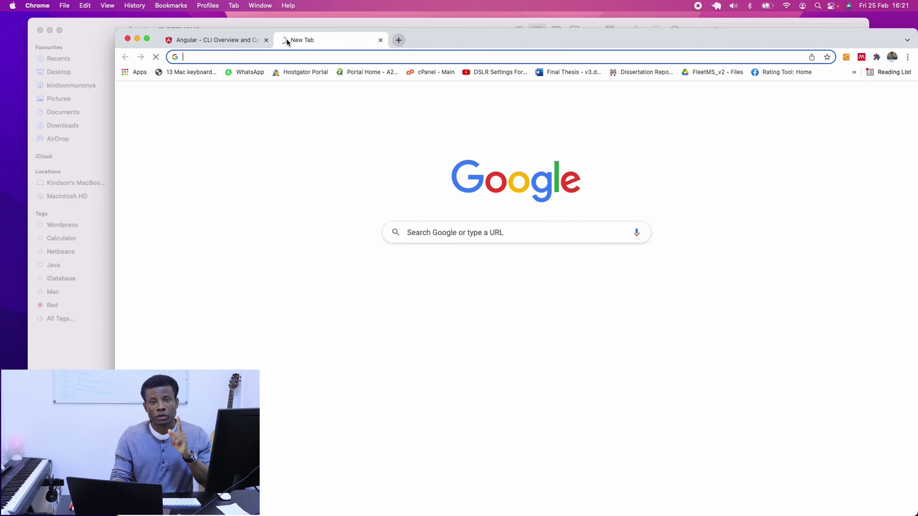
left_click(315, 62)
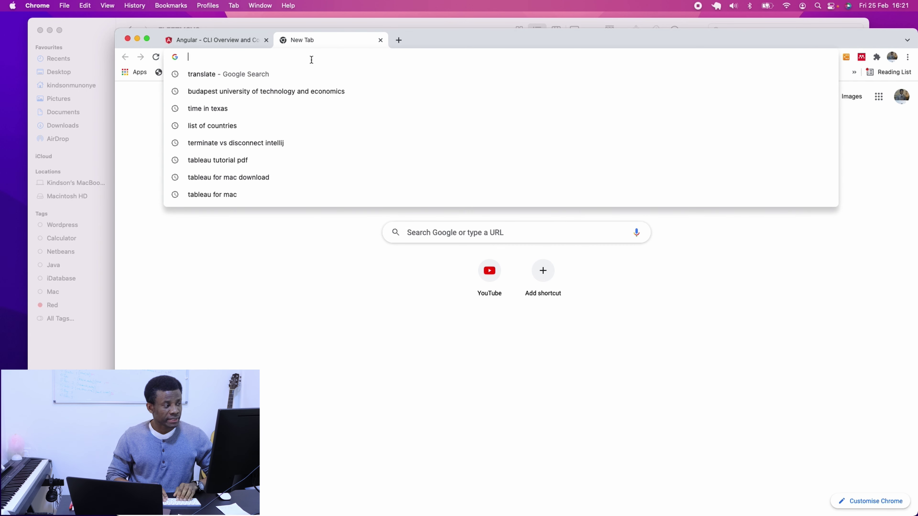
type("i")
key("BackSpace")
key("BackSpace")
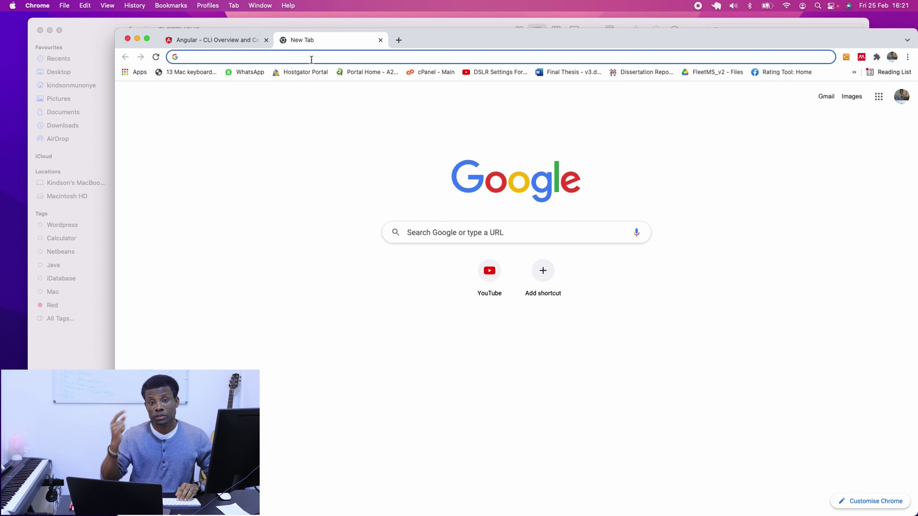
type("kinds")
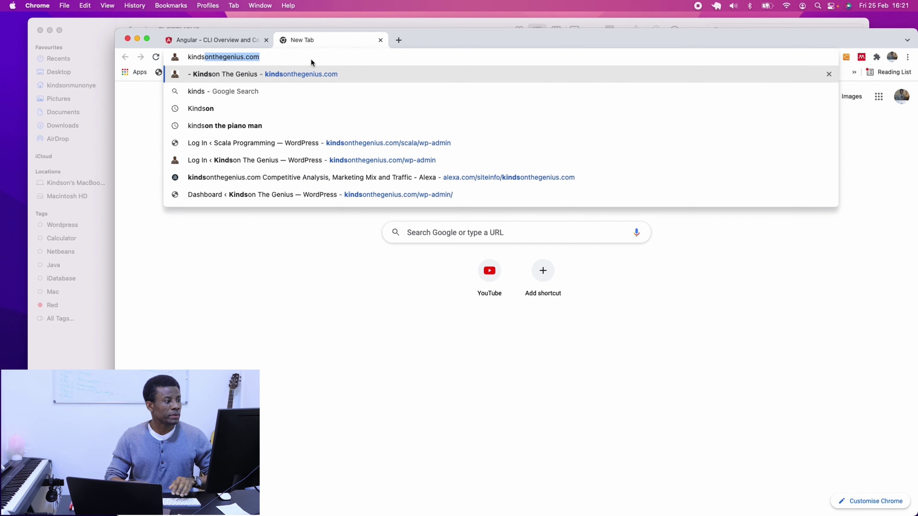
key("Return")
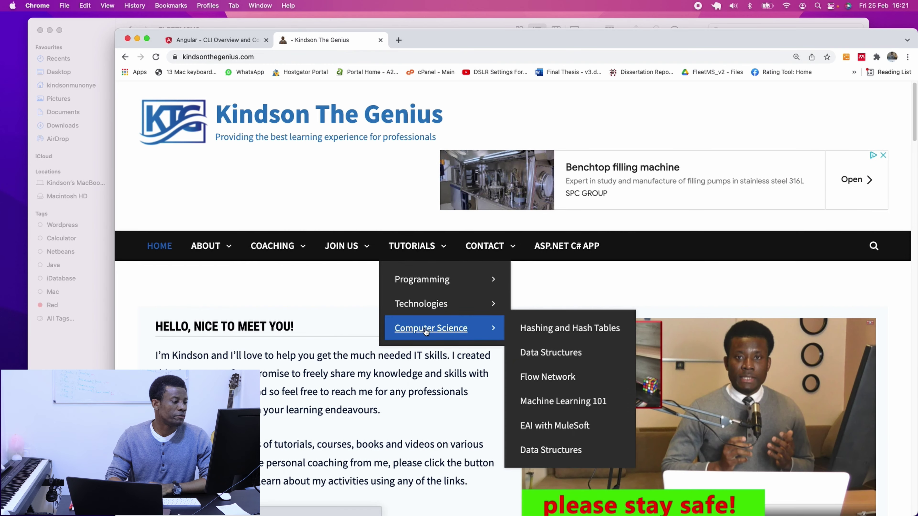
Open the FleetMSv3 – Part 1 article and jump to its Install and Test Node.js section.
scroll(425, 327, "down", 15)
scroll(425, 327, "down", 15)
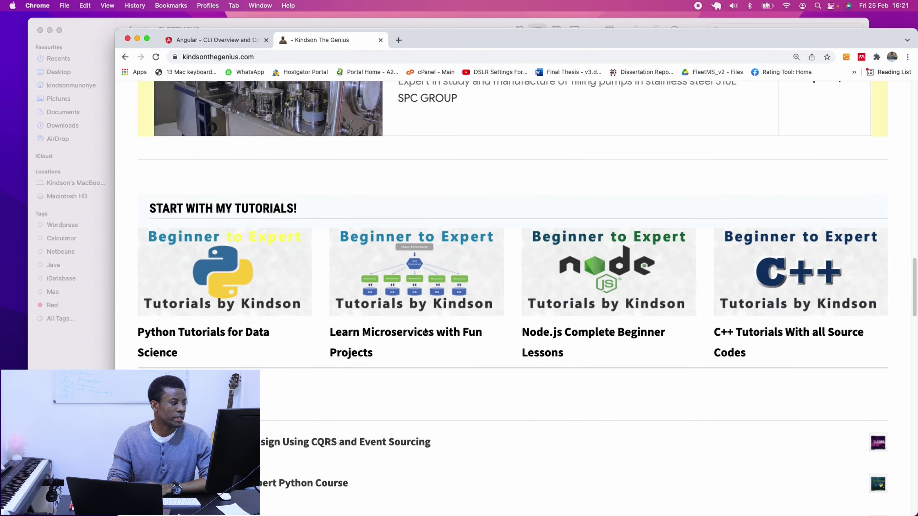
scroll(281, 246, "down", 5)
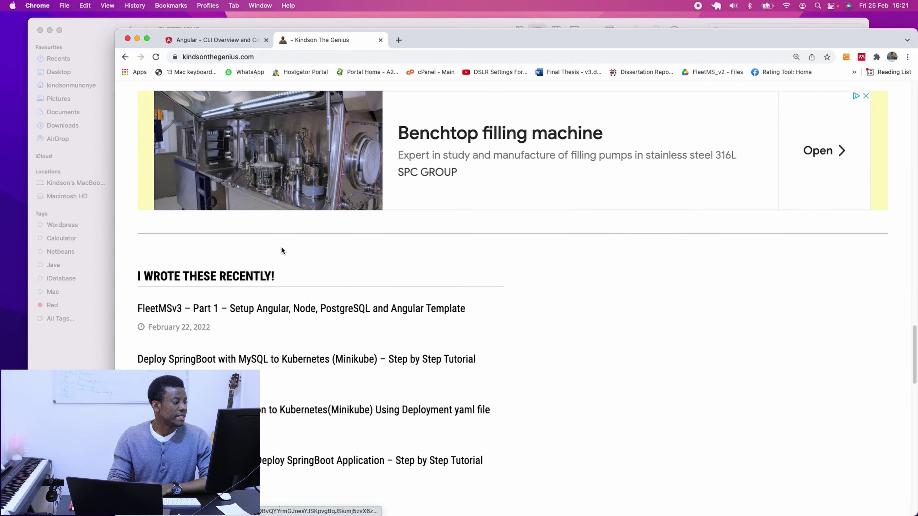
left_click(297, 309)
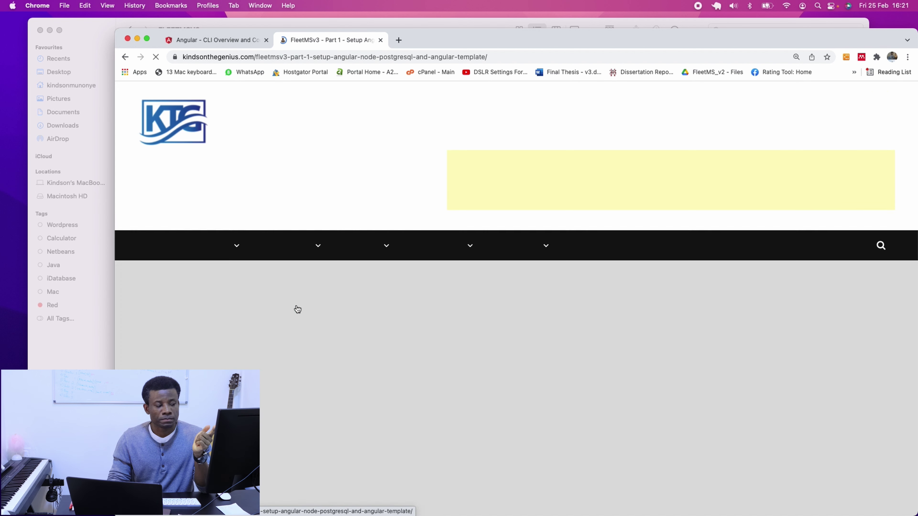
scroll(720, 388, "down", 15)
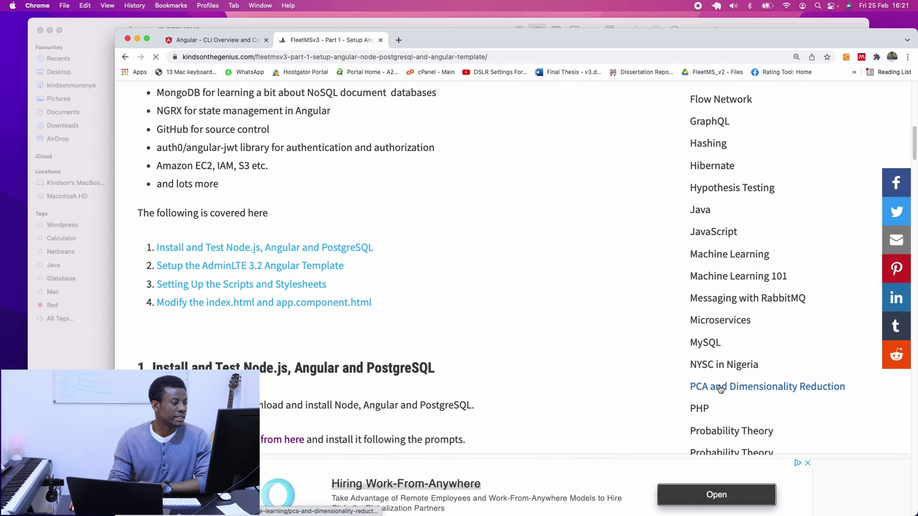
scroll(719, 385, "up", 5)
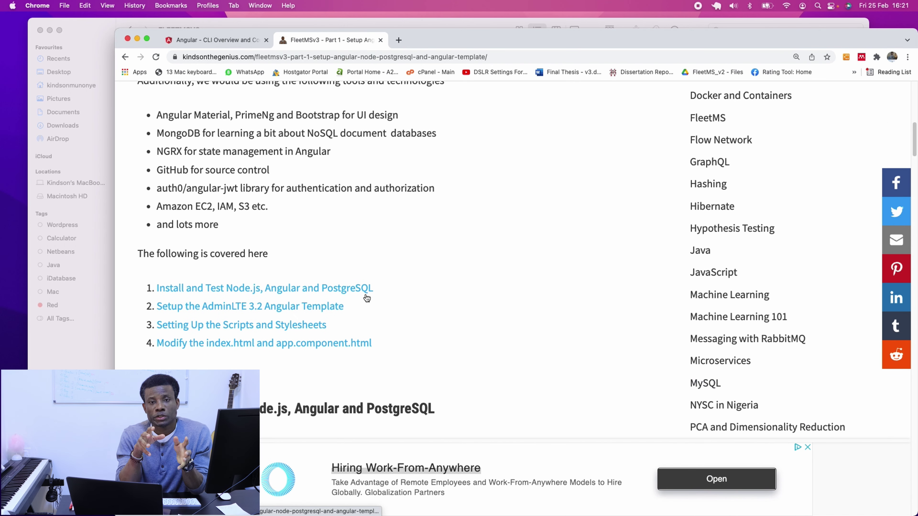
left_click(337, 290)
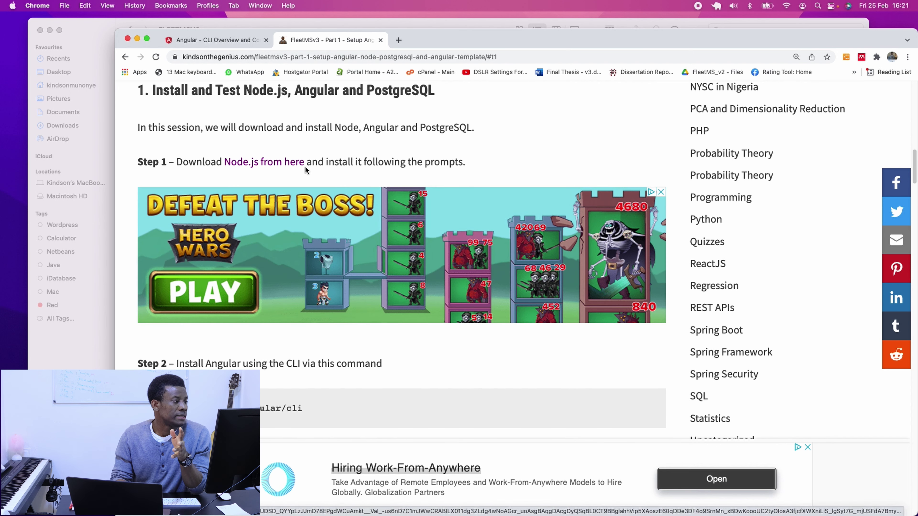
scroll(386, 158, "up", 3)
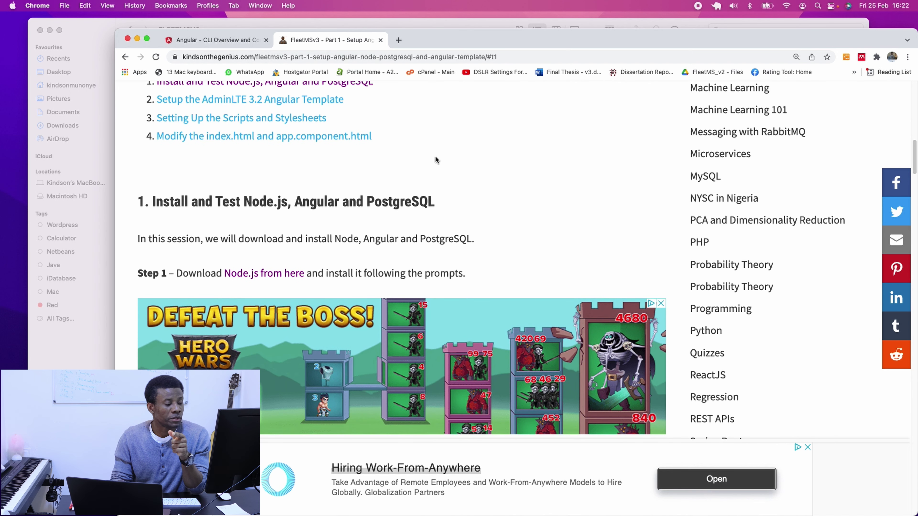
scroll(669, 257, "up", 4)
scroll(675, 247, "up", 10)
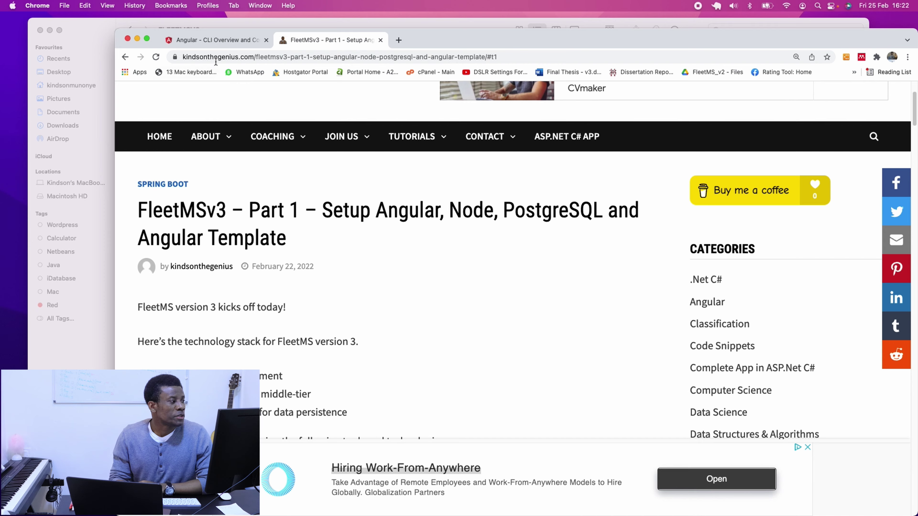
Bring Chrome back to the front on the Angular CLI docs tab.
left_click(96, 23)
key("ctrl+Right")
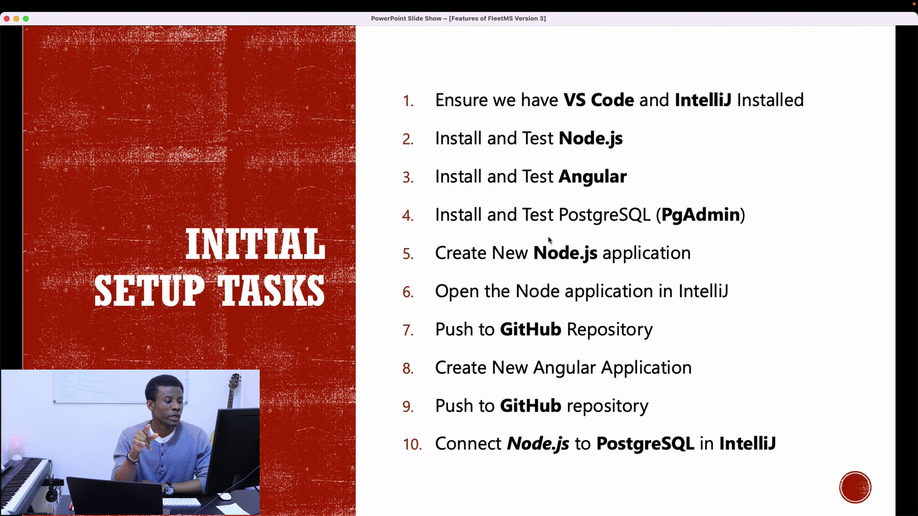
key("ctrl+Left")
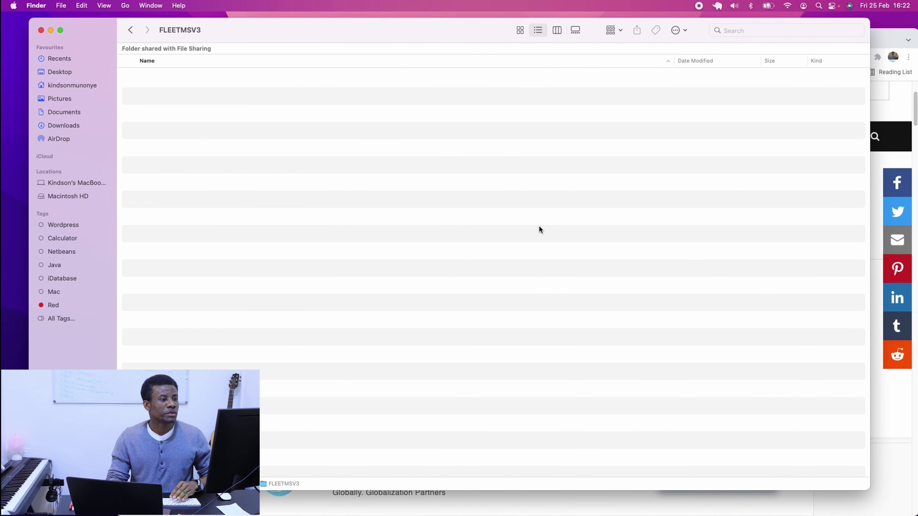
left_click(900, 91)
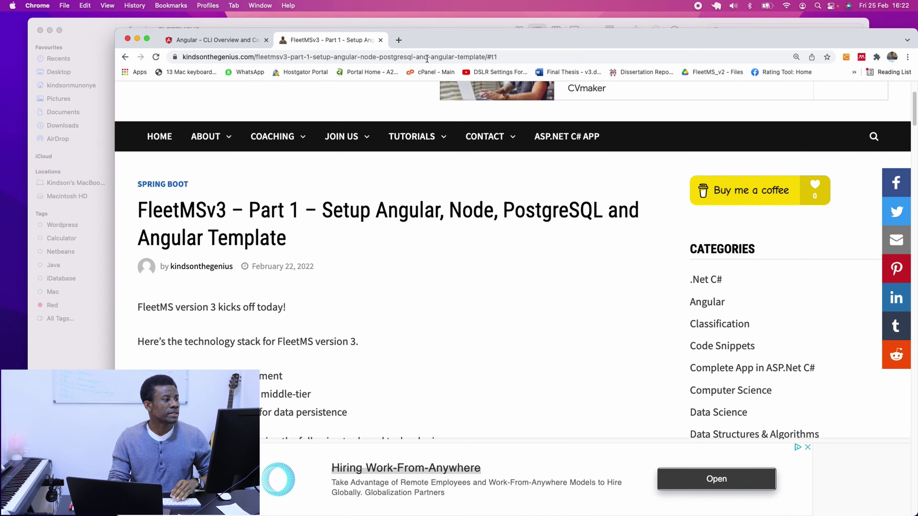
left_click(234, 39)
left_click(255, 56)
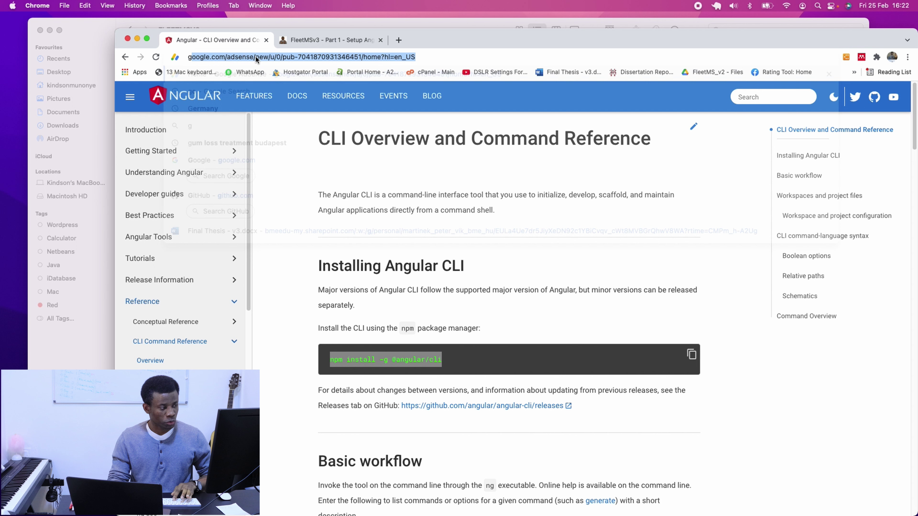
Search Google for 'postgresql download' and browse the postgresql.org Downloads page.
type("g")
left_click(229, 91)
left_click_drag(236, 103, 178, 105)
type("pos")
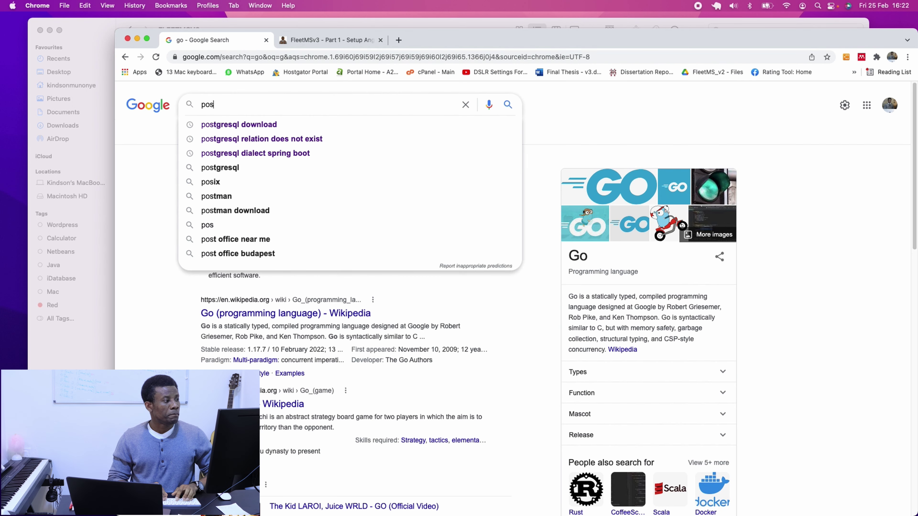
type("g")
left_click(231, 124)
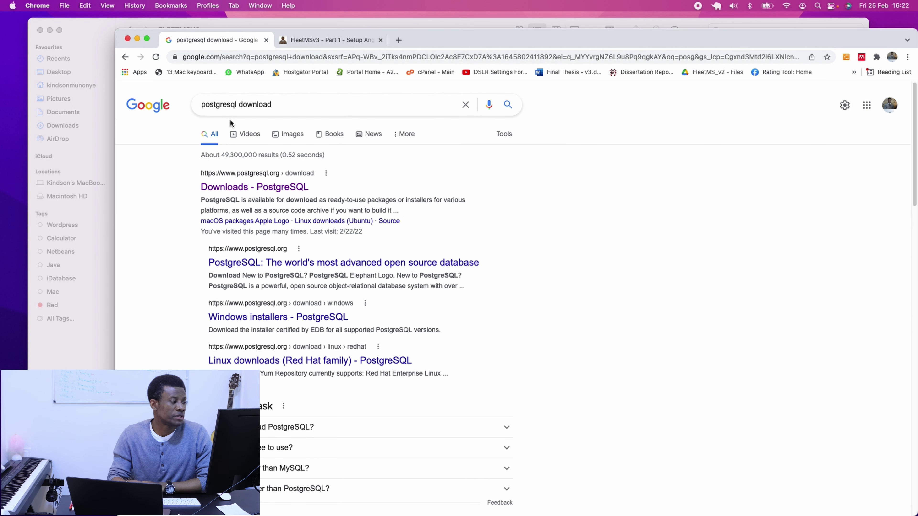
left_click(293, 191)
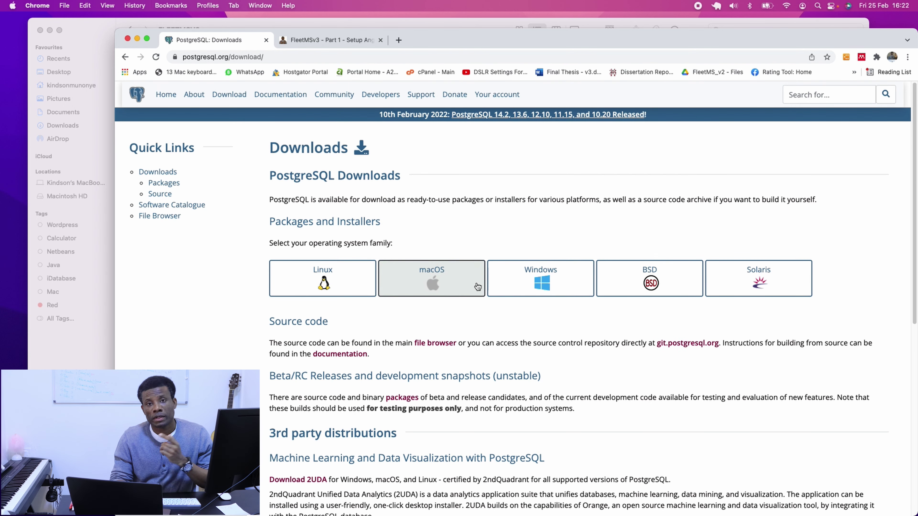
scroll(528, 334, "down", 3)
scroll(527, 338, "down", 5)
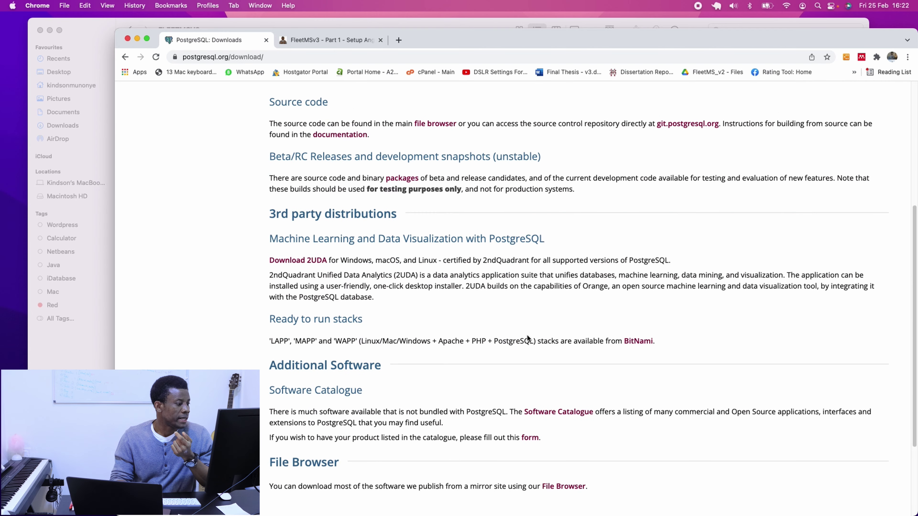
scroll(492, 392, "down", 2)
scroll(492, 393, "up", 5)
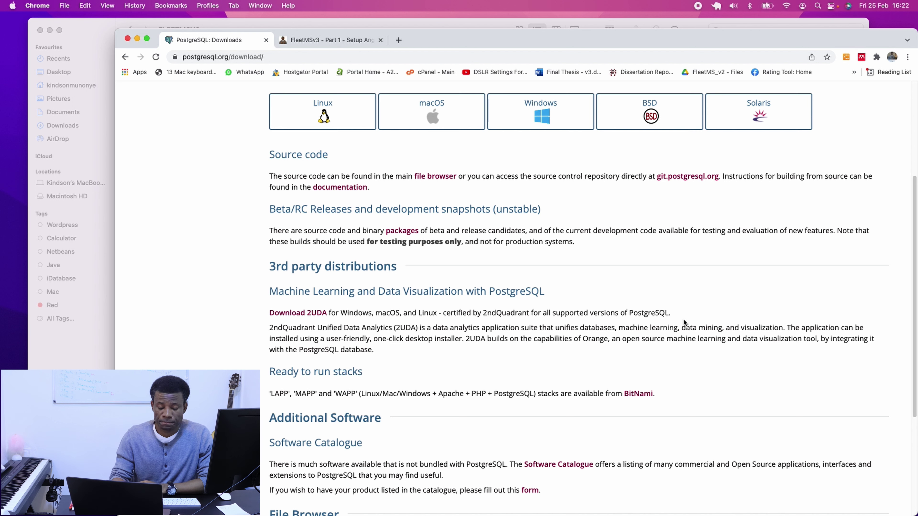
Launch pgAdmin 4 from Launchpad by searching 'pg', then switch to its desktop space.
key("F4")
type("pg")
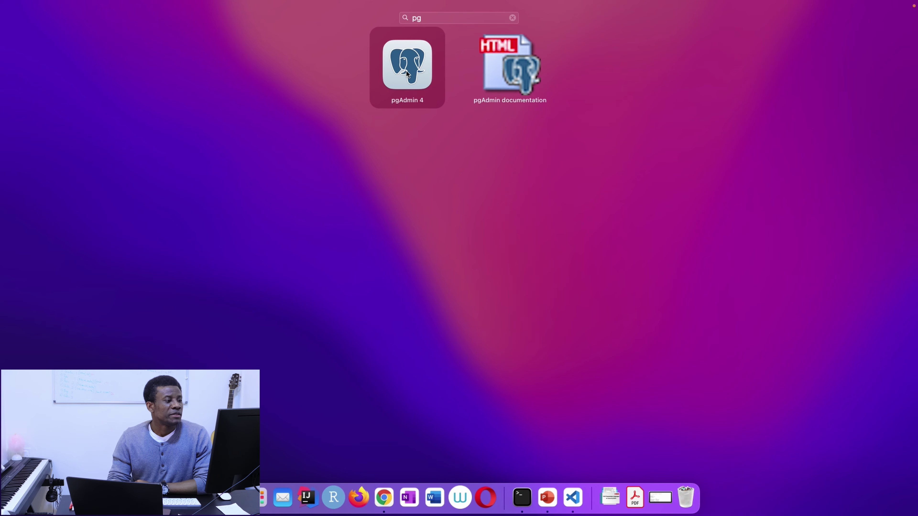
left_click(409, 62)
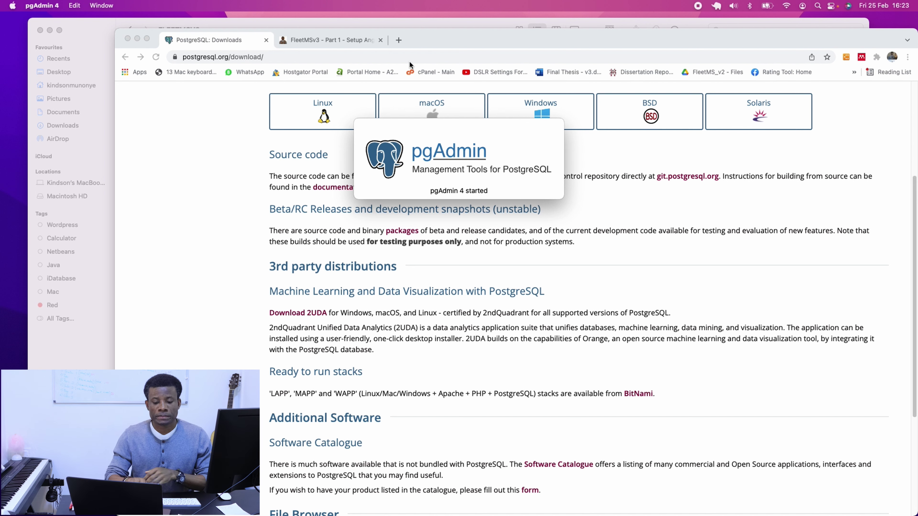
key("ctrl+Up")
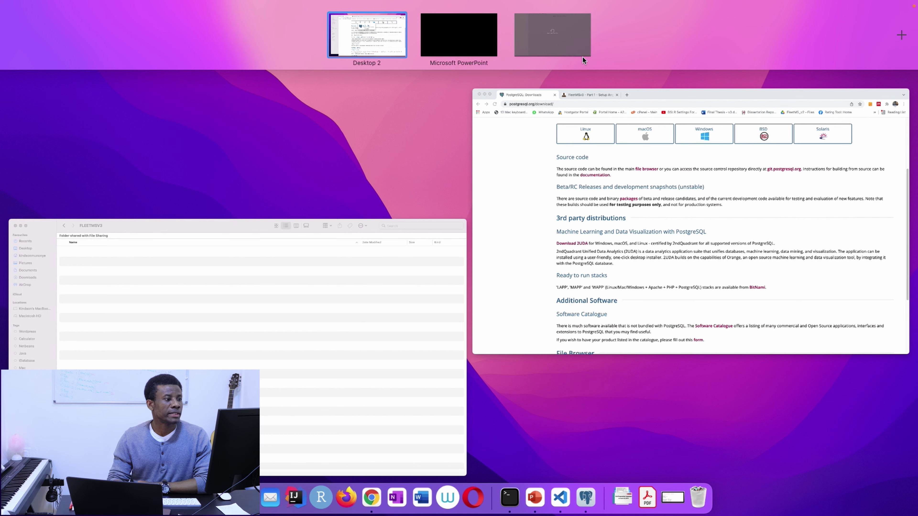
left_click(580, 52)
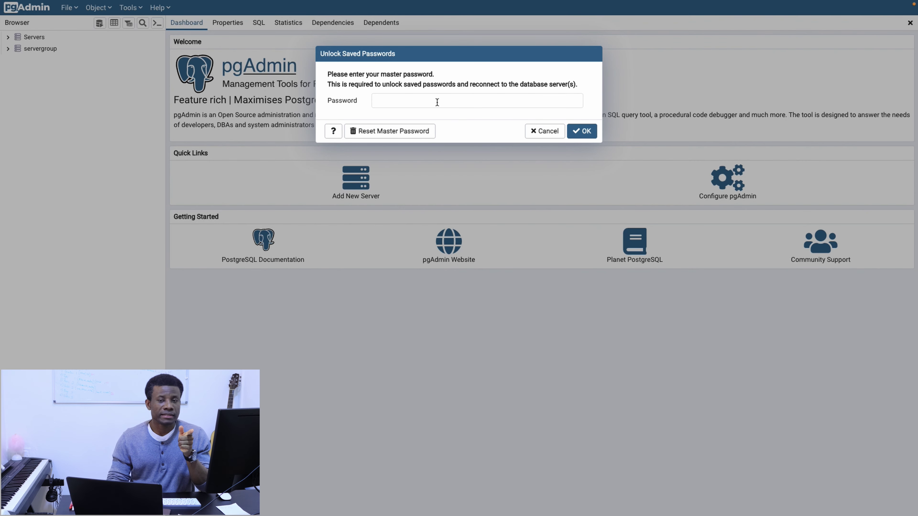
Enter the master password to unlock pgAdmin servers, then bring the FLEETMSV3 Finder window forward.
left_click(439, 98)
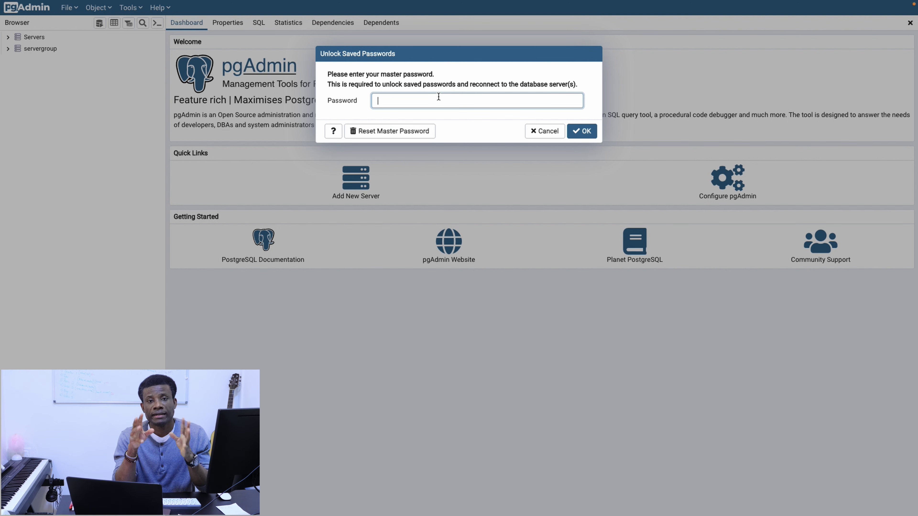
type("********")
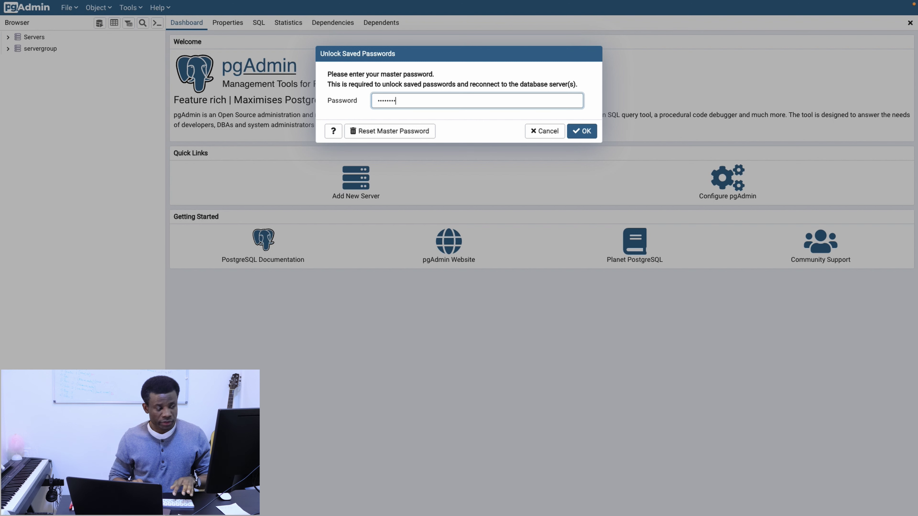
key("Return")
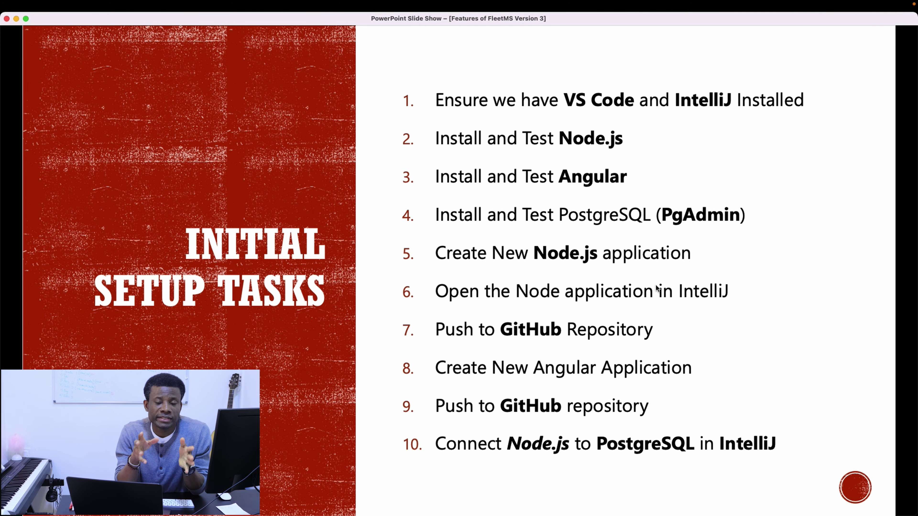
key("ctrl+Up")
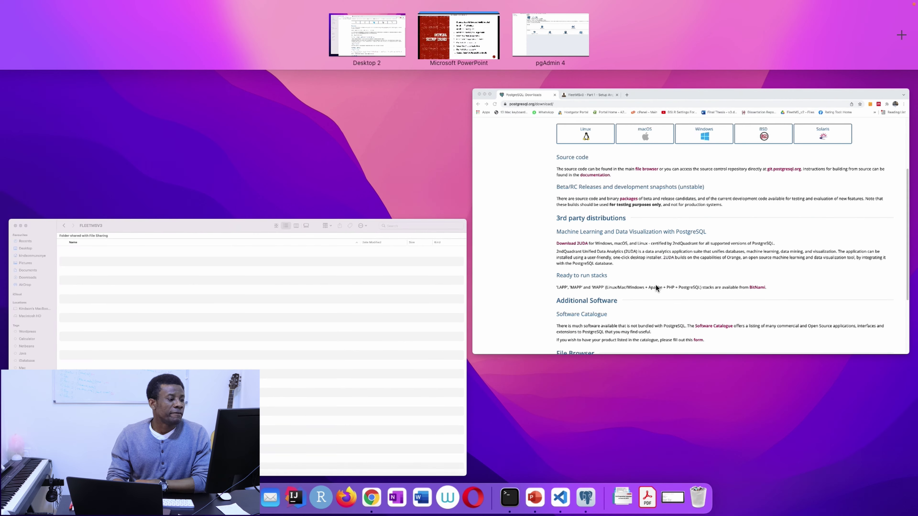
left_click(415, 359)
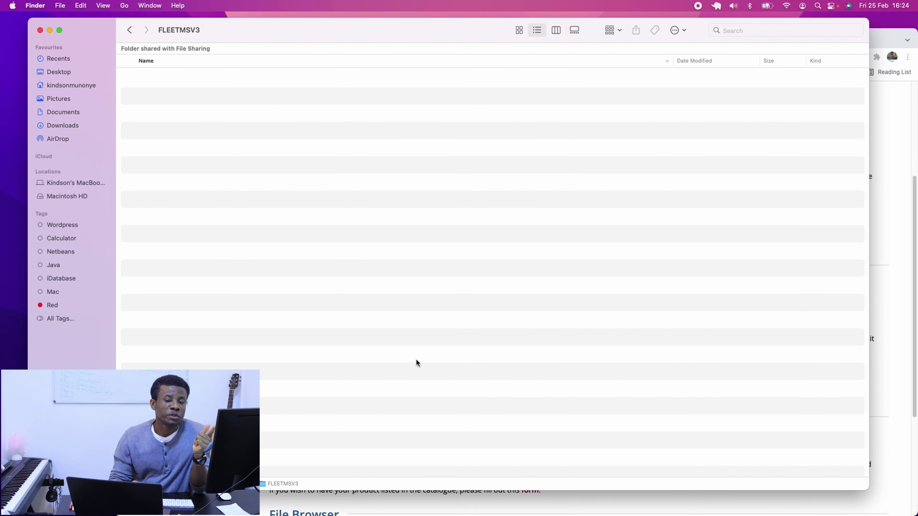
Go back to Documents and open a new Terminal at the FLEETMSV3 folder.
right_click(314, 210)
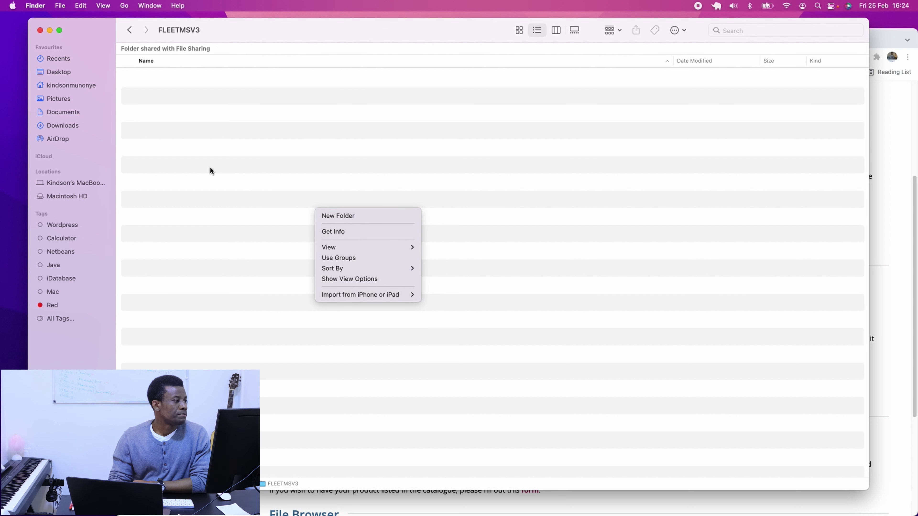
left_click(254, 187)
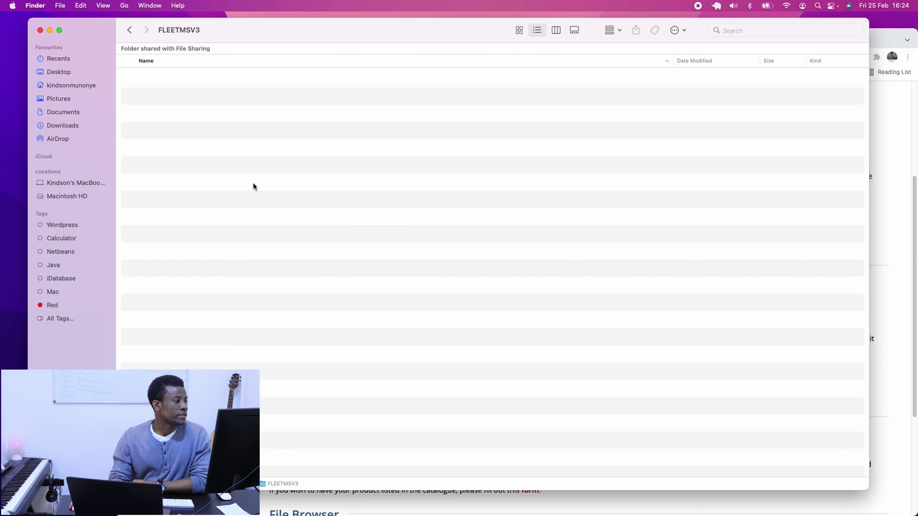
left_click(129, 30)
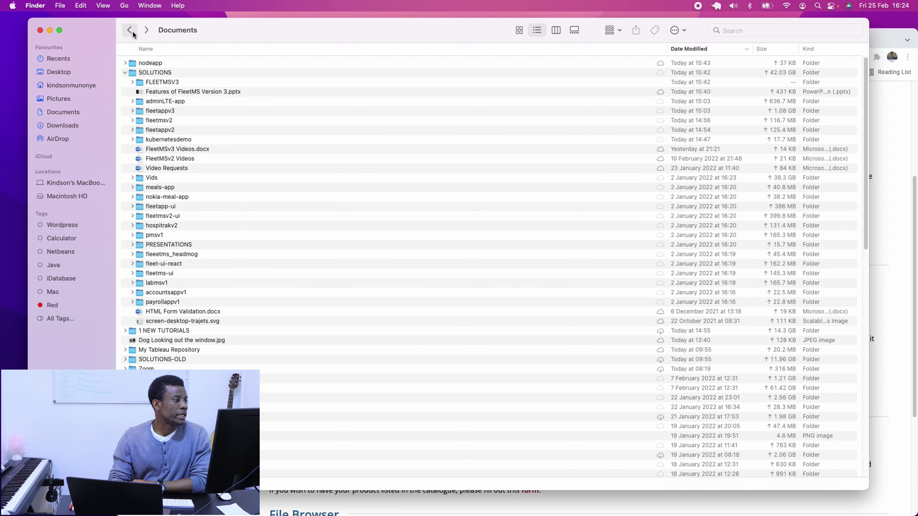
right_click(164, 83)
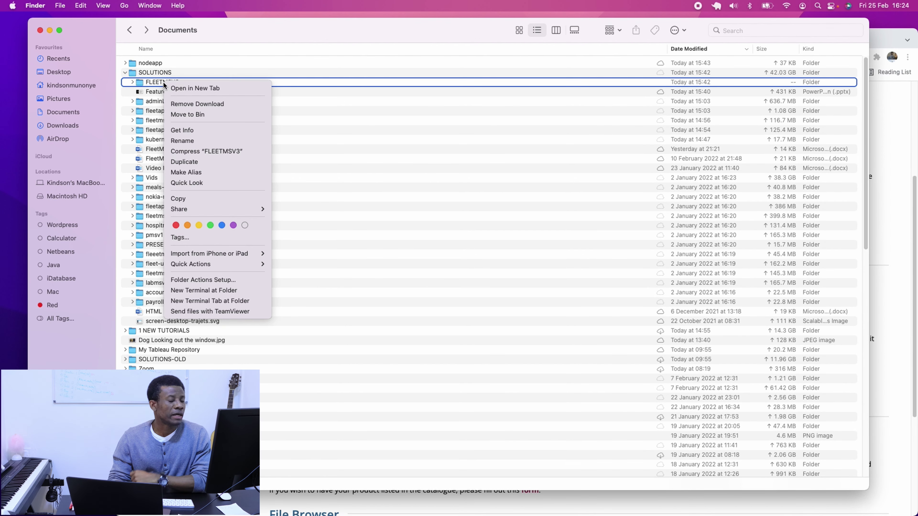
left_click(232, 291)
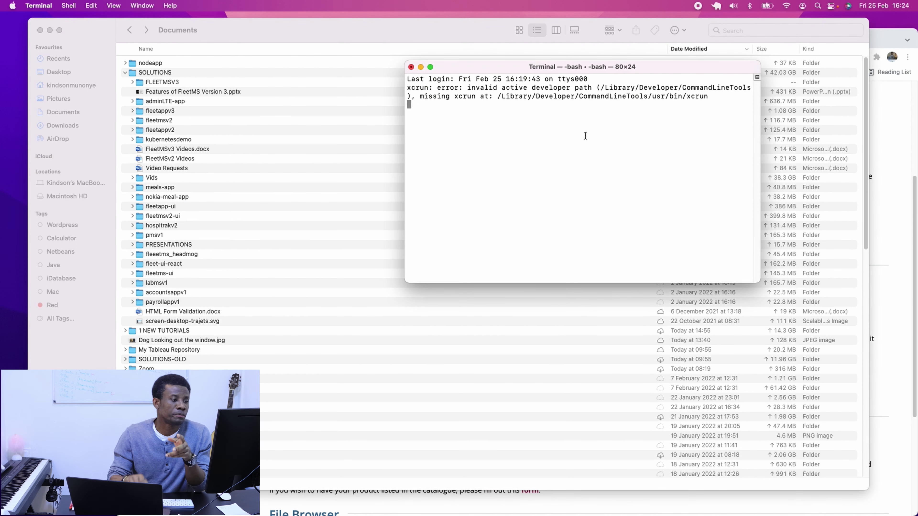
Run mkdir fleetmsv3-node-api in Terminal to create the project folder.
left_click_drag(405, 173, 280, 171)
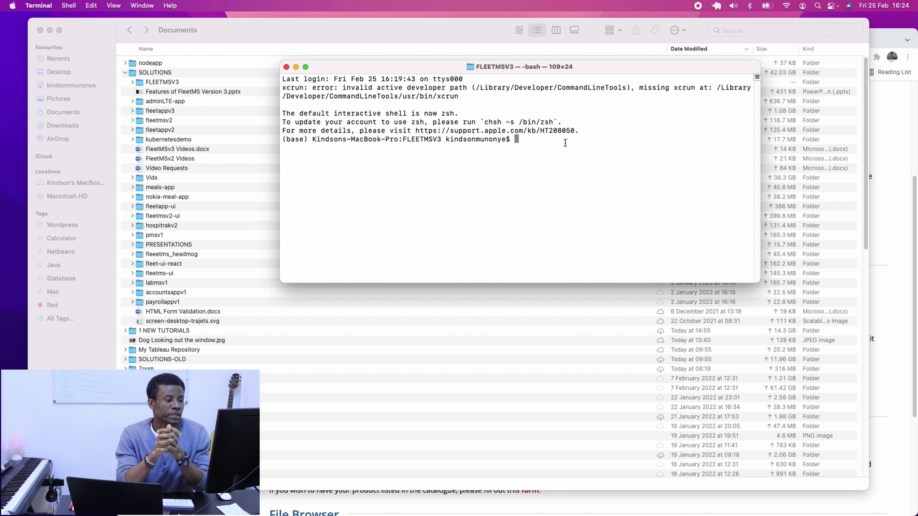
type("fl")
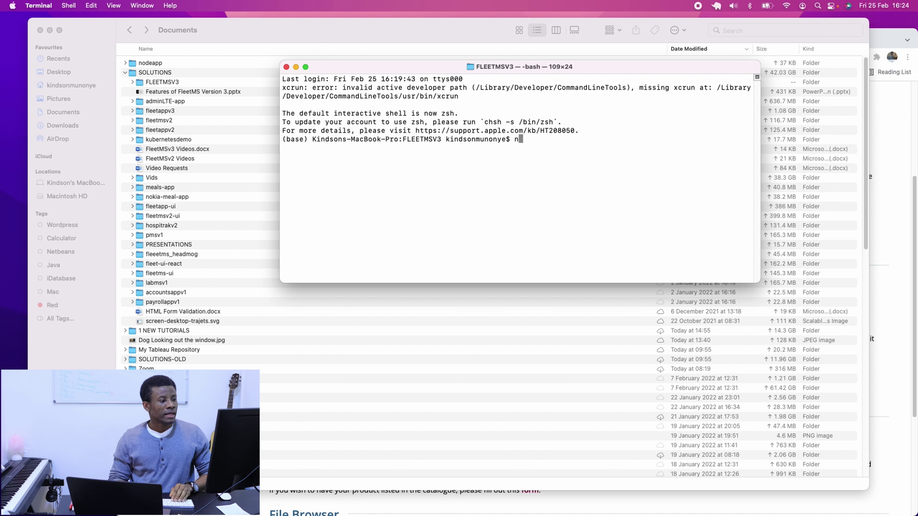
type("eetmsv")
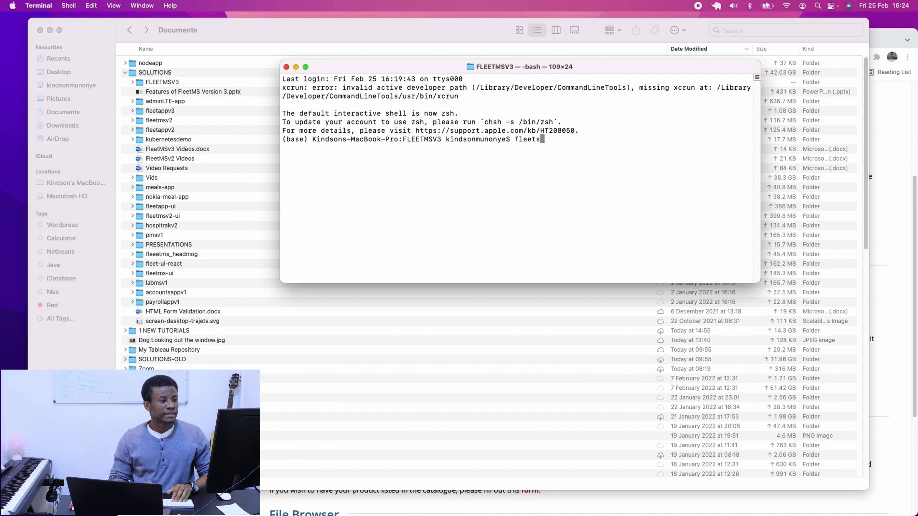
type("3")
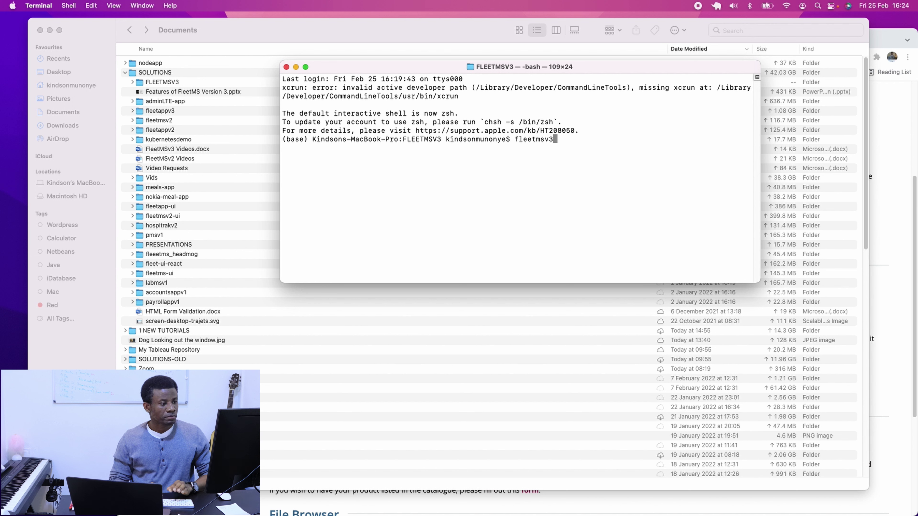
type("-node-")
key("BackSpace")
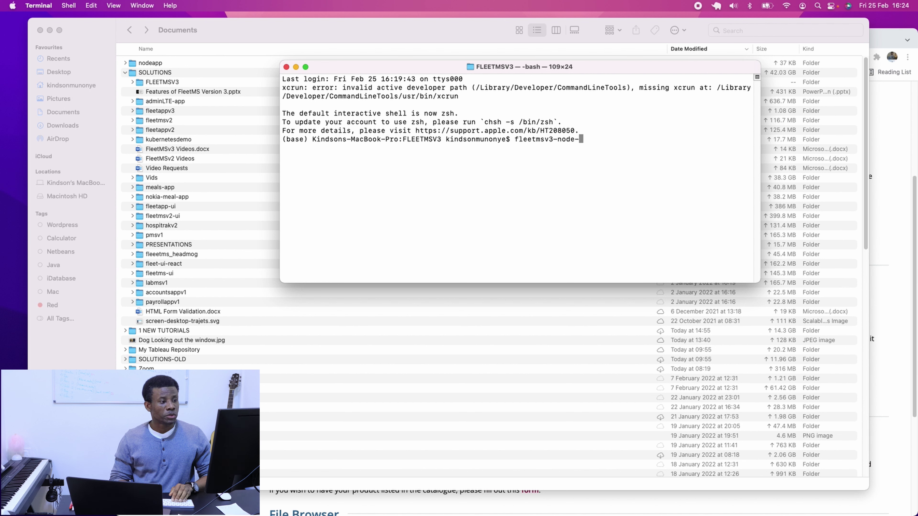
key("BackSpace")
key("BackSpace")
key("BackSpace")
key("BackSpace")
type("node-")
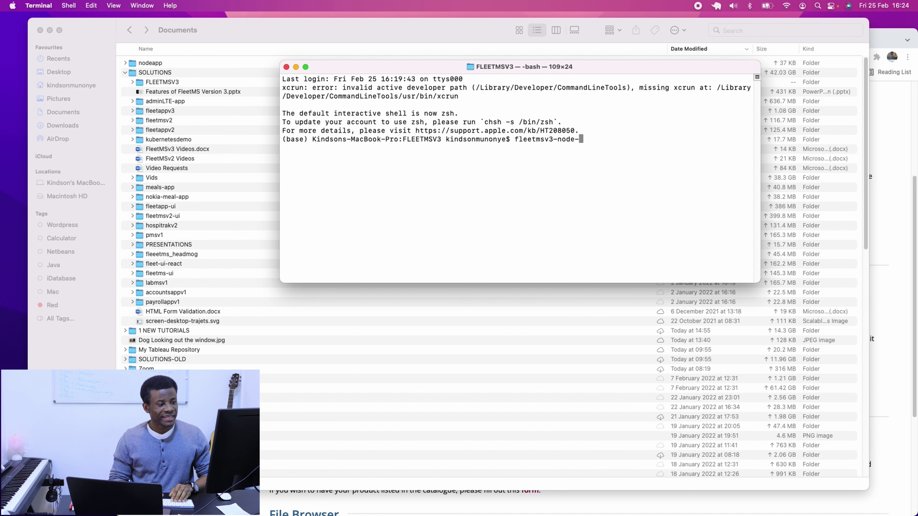
type("apu")
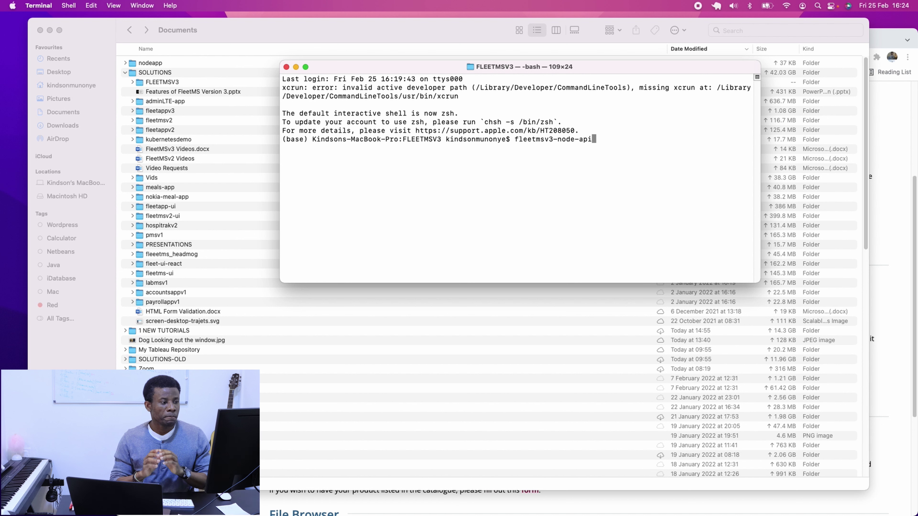
key("Left")
key("Left")
key("Left")
key("Left")
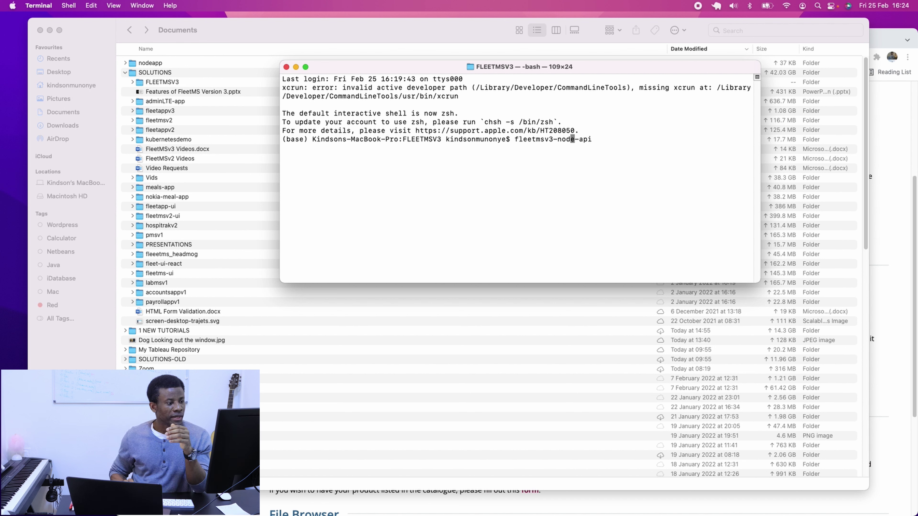
key("Left")
key("Left")
key("Left")
key("Left")
key("Left")
key("Left")
key("Left")
key("Left")
key("Left")
key("Left")
key("Left")
key("Left")
key("Left")
key("Left")
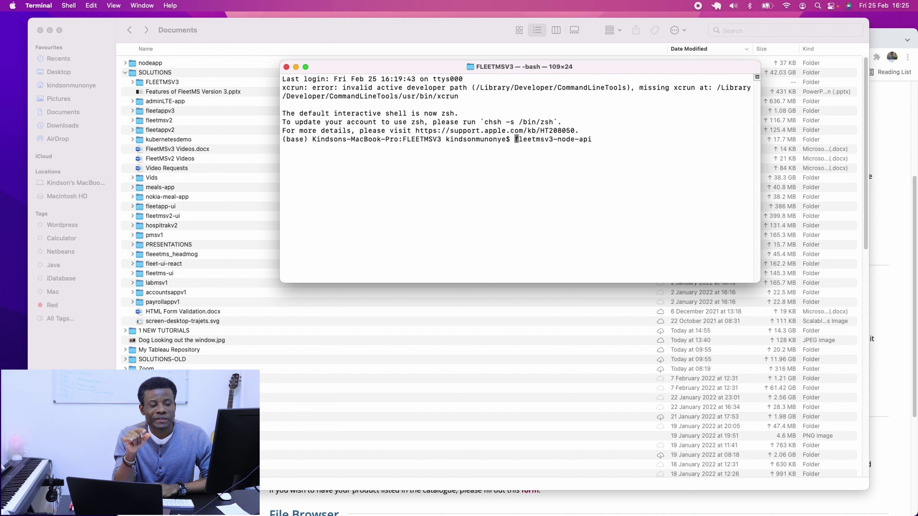
type("mkdri")
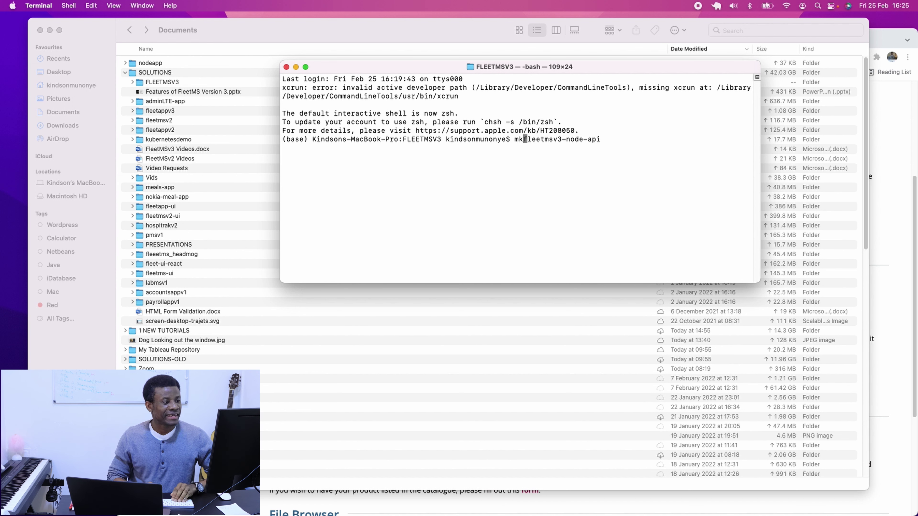
key("BackSpace")
key("BackSpace")
key("BackSpace")
type("ir")
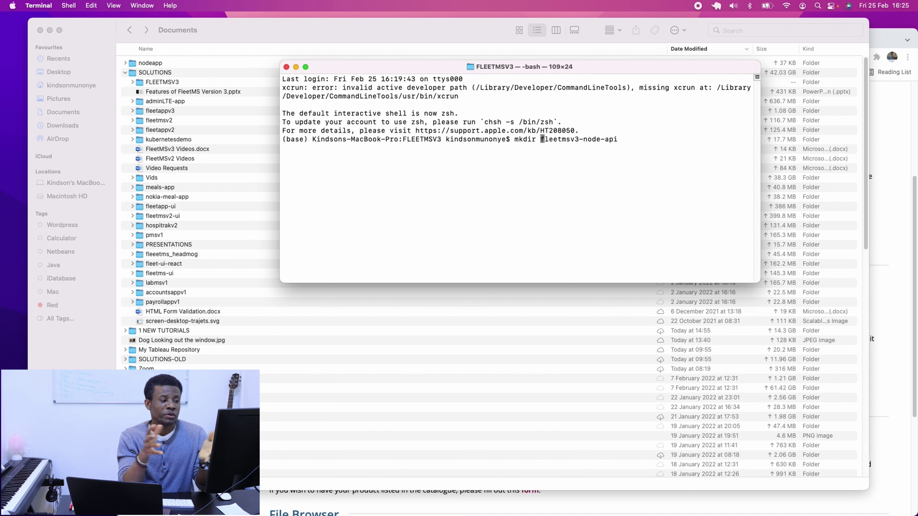
key("Right")
key("Right")
key("Right")
key("Right")
key("Right")
key("Right")
key("Right")
key("Right")
key("Right")
key("Right")
key("Right")
key("Right")
key("Right")
key("Right")
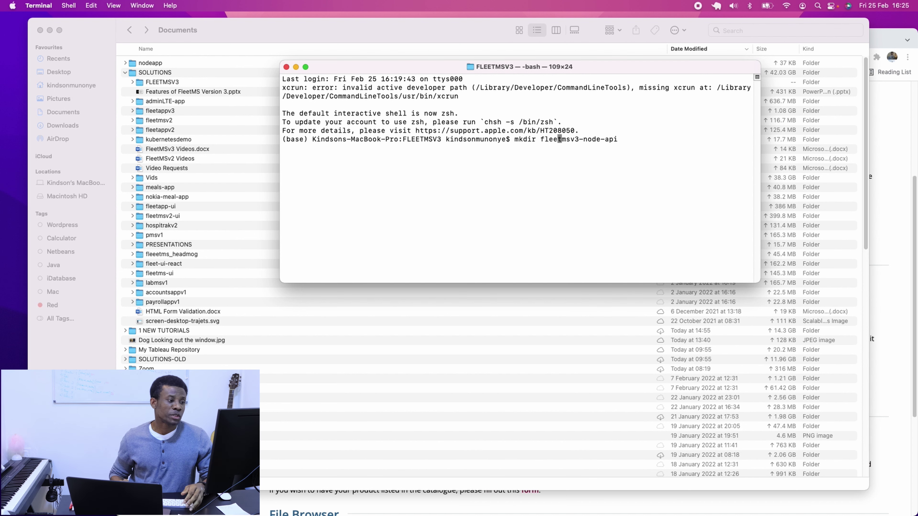
key("Right")
key("Right")
key("Right")
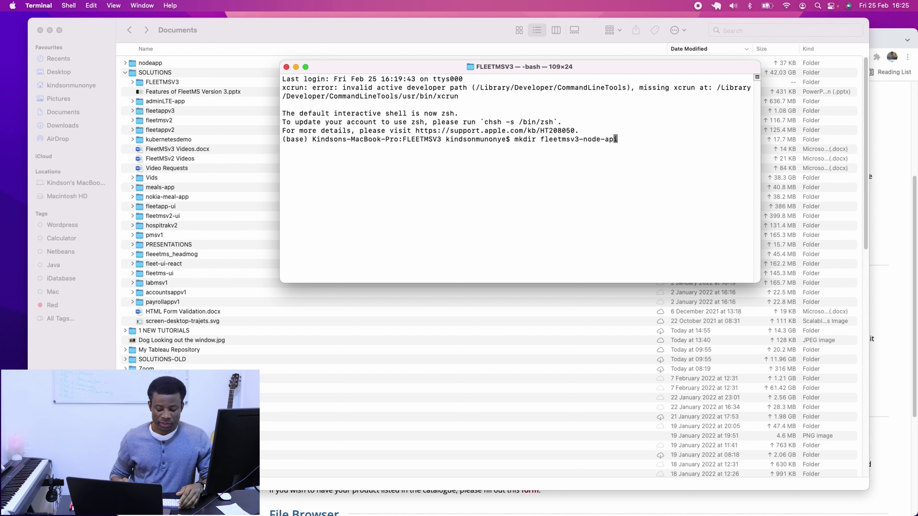
key("Return")
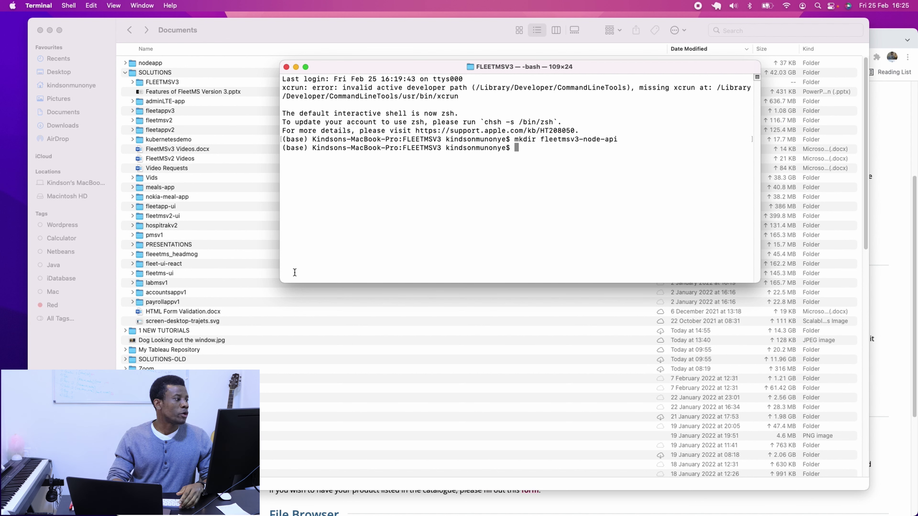
Check the new folder inside FLEETMSV3 in Finder, then bring Terminal back.
double_click(162, 83)
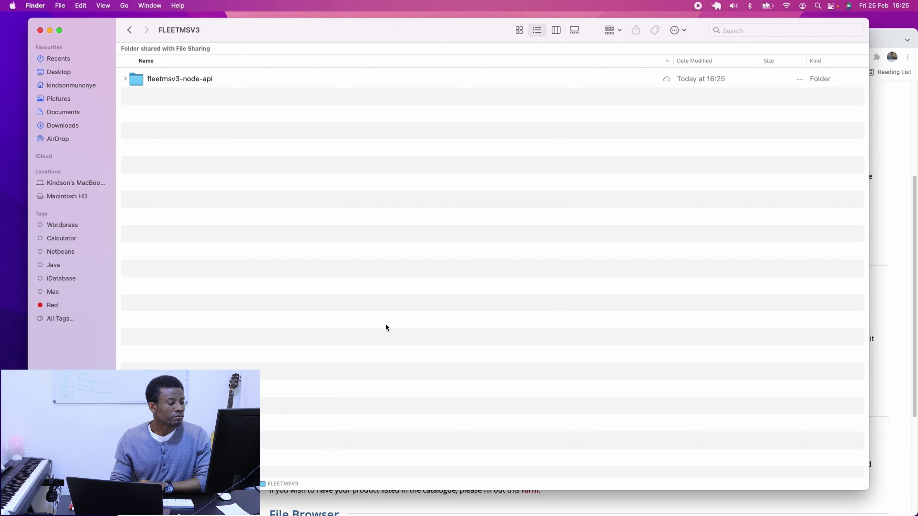
key("ctrl+Up")
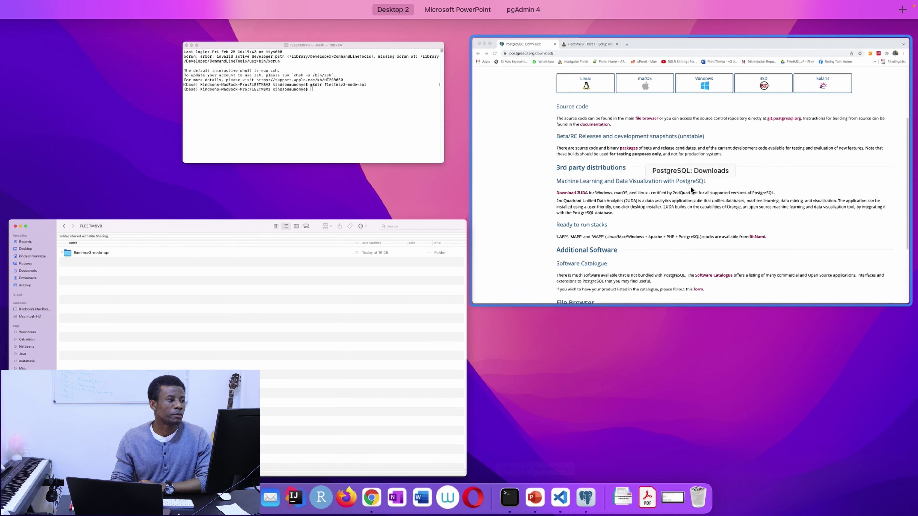
left_click(414, 135)
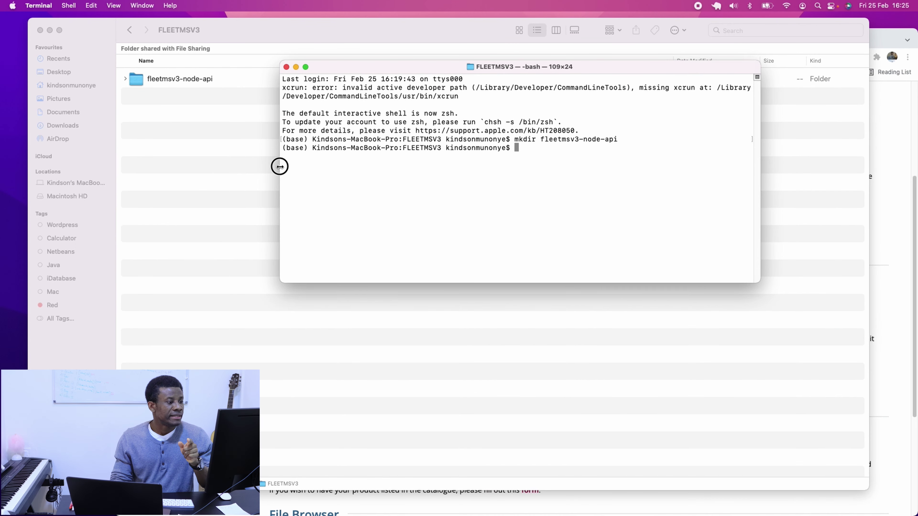
Change into the fleetmsv3-node-api folder and start npm init.
left_click_drag(280, 166, 224, 167)
key("Up")
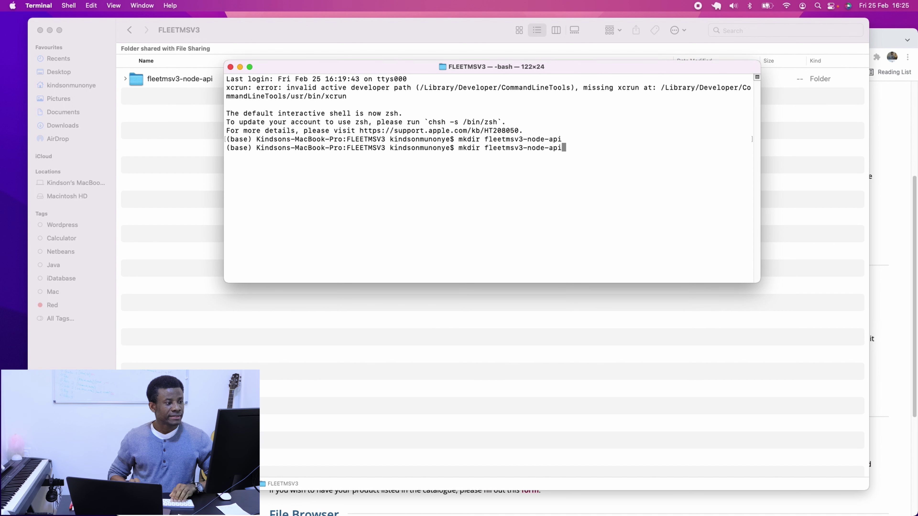
key("Left")
key("Left")
key("Left")
key("Left")
key("Left")
key("Left")
key("Left")
key("Left")
key("Left")
key("Left")
key("Left")
key("Left")
key("Left")
key("Left")
key("Left")
key("Left")
key("Left")
key("Left")
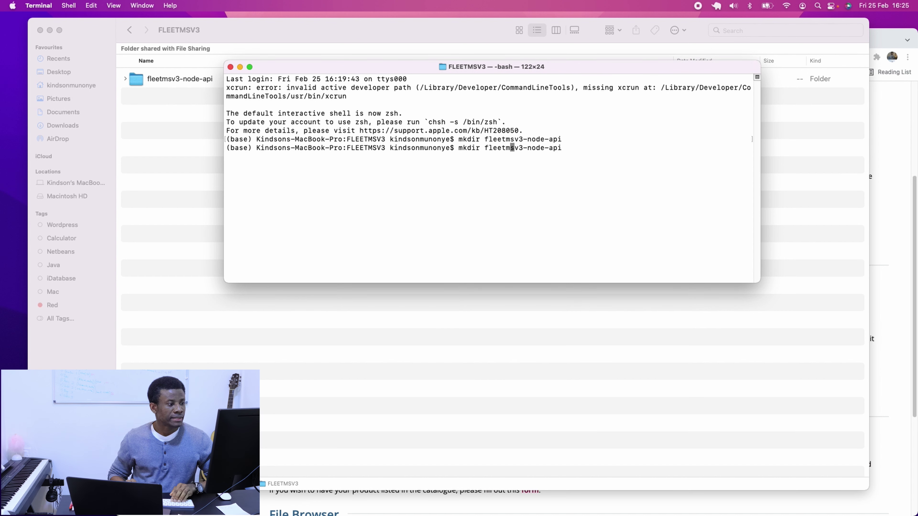
key("BackSpace")
key("BackSpace")
key("BackSpace")
key("BackSpace")
key("BackSpace")
key("BackSpace")
type("cd")
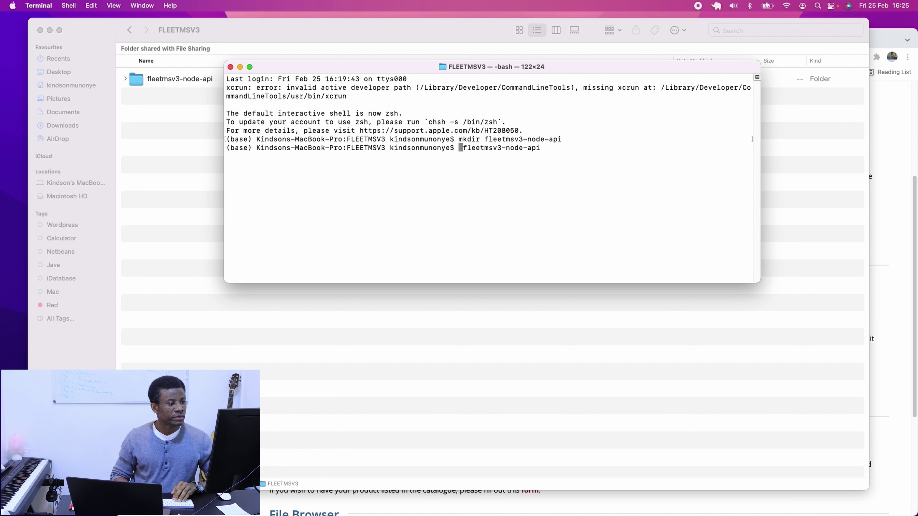
key("Return")
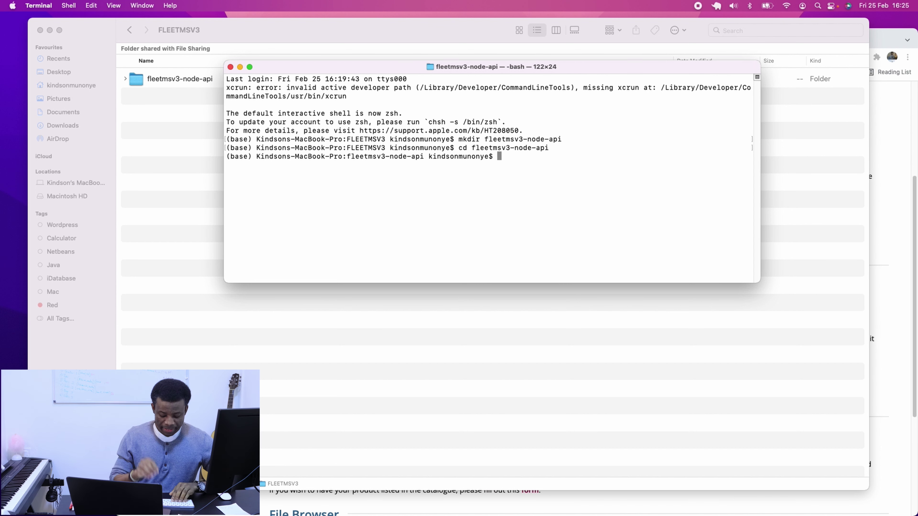
type("npm init")
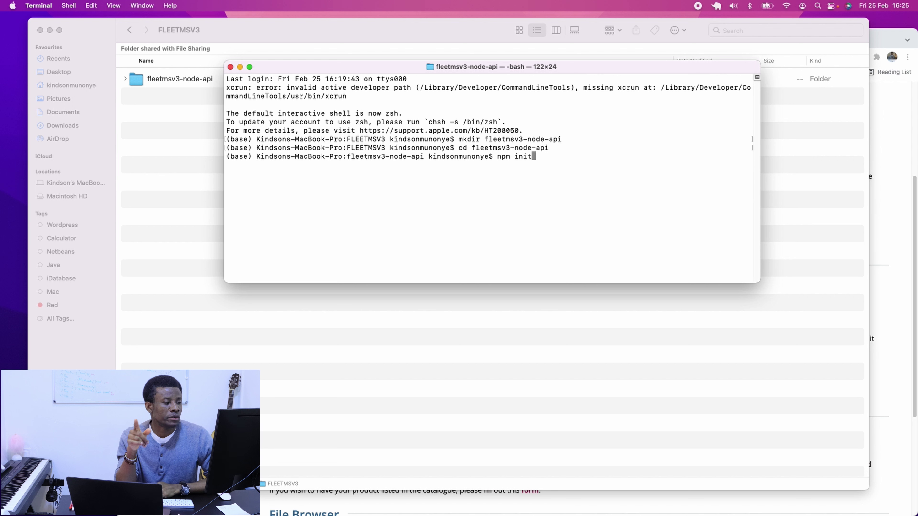
key("Return")
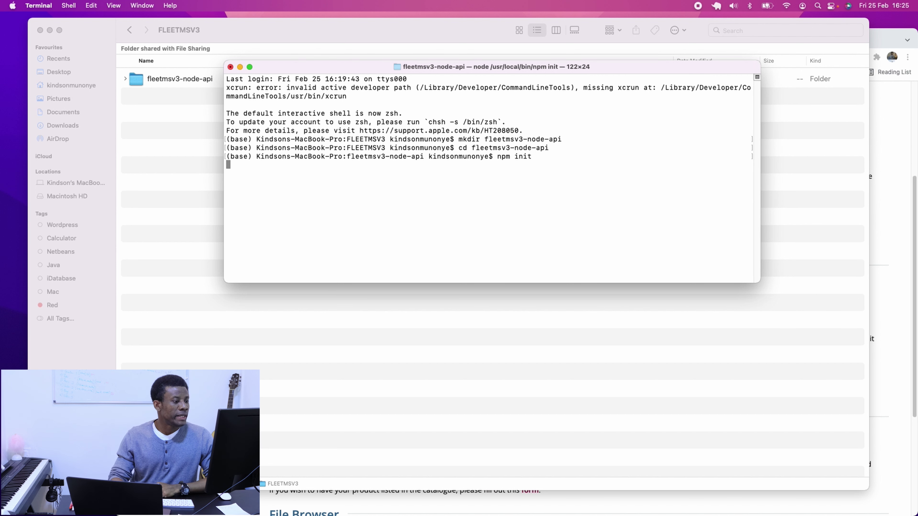
Keep default name and version, set description 'Node API for FleetMV Version 3', accept remaining defaults.
left_click_drag(585, 283, 594, 409)
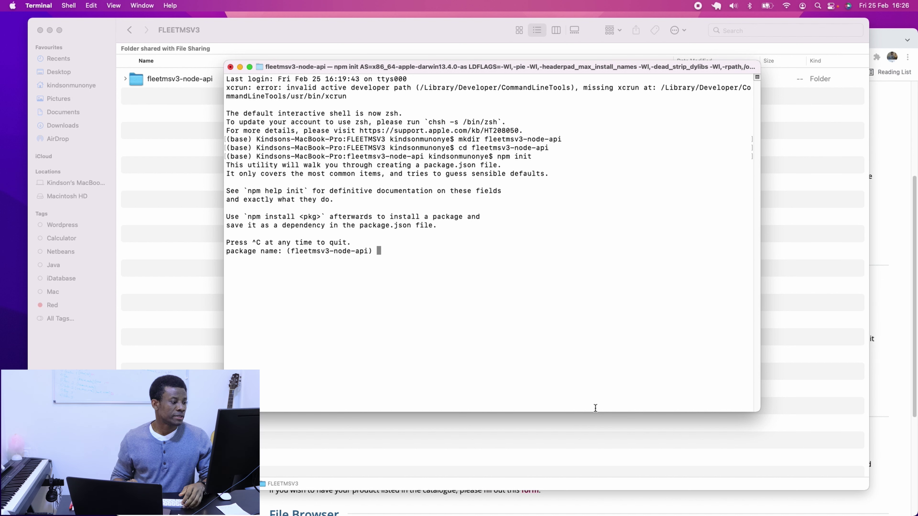
key("Return")
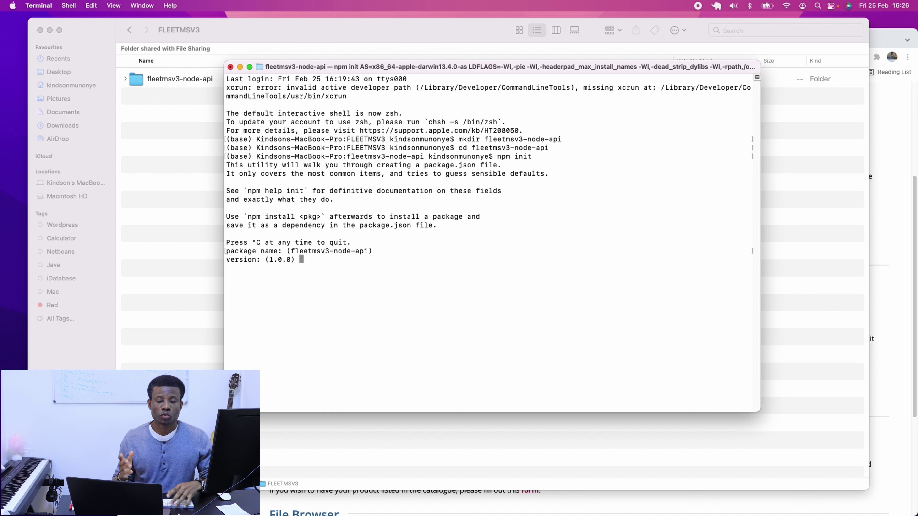
key("Return")
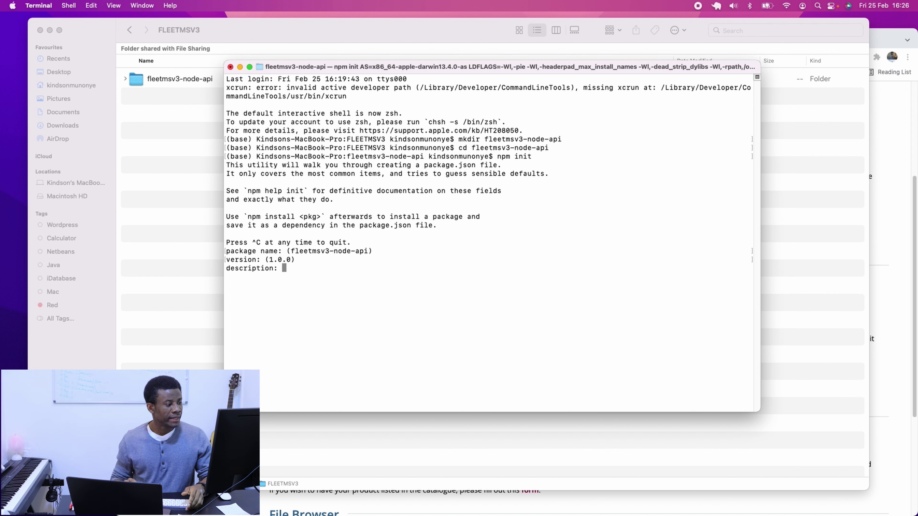
type("No")
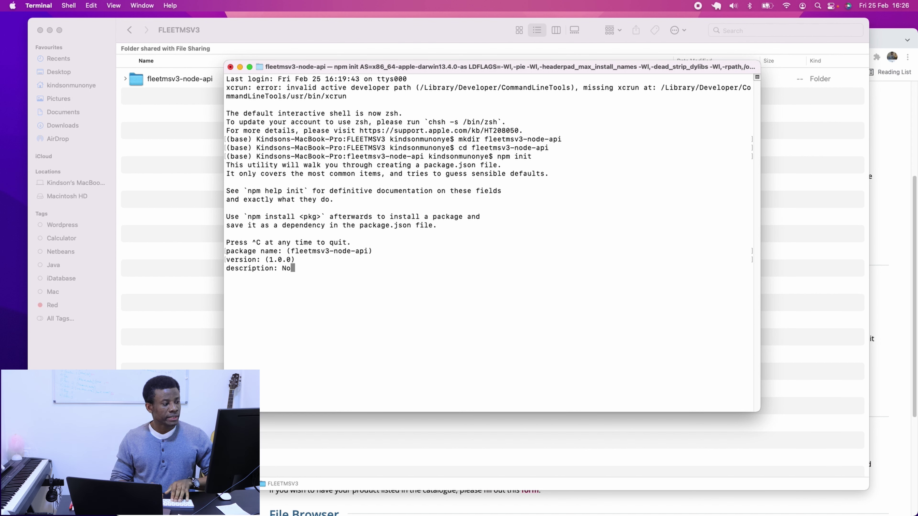
type("de API f")
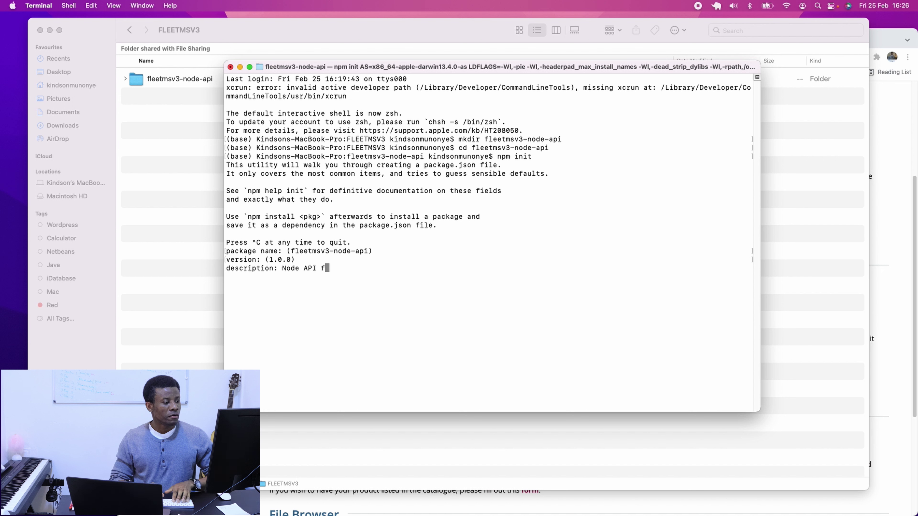
type("or FleetMV Ver")
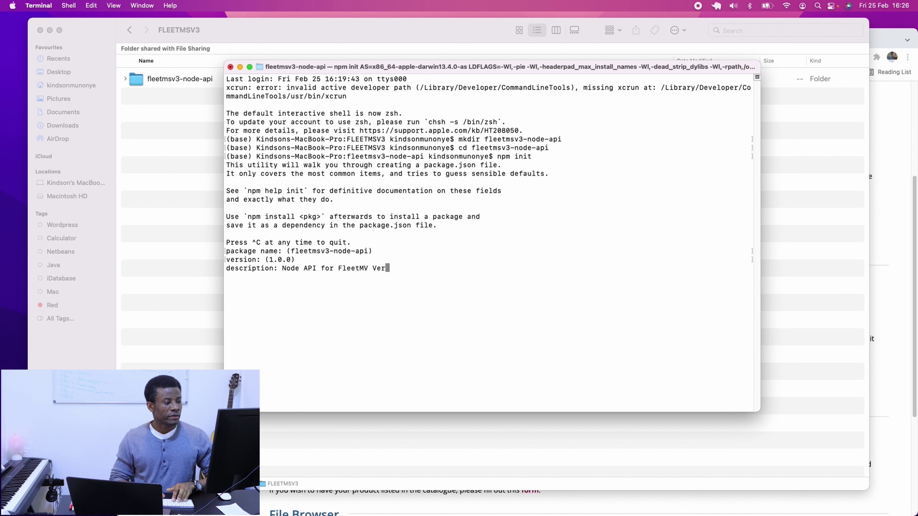
type("sion 3")
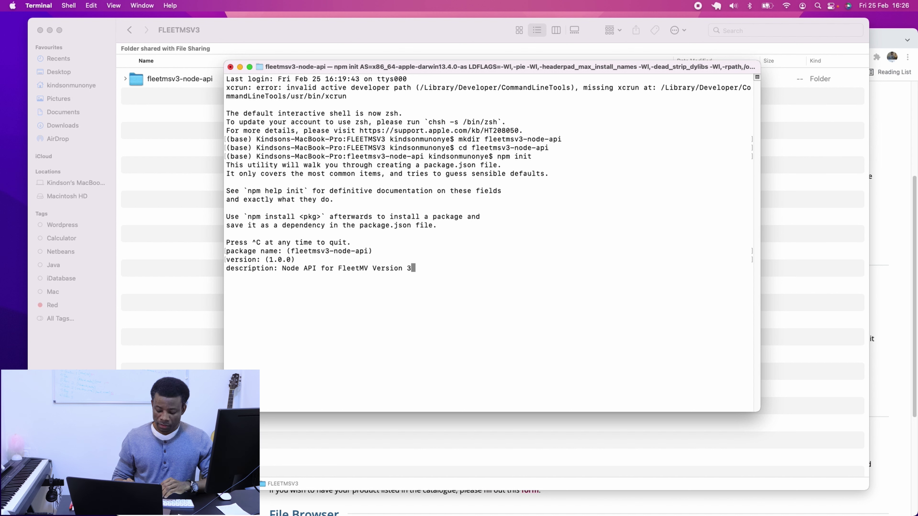
key("Return")
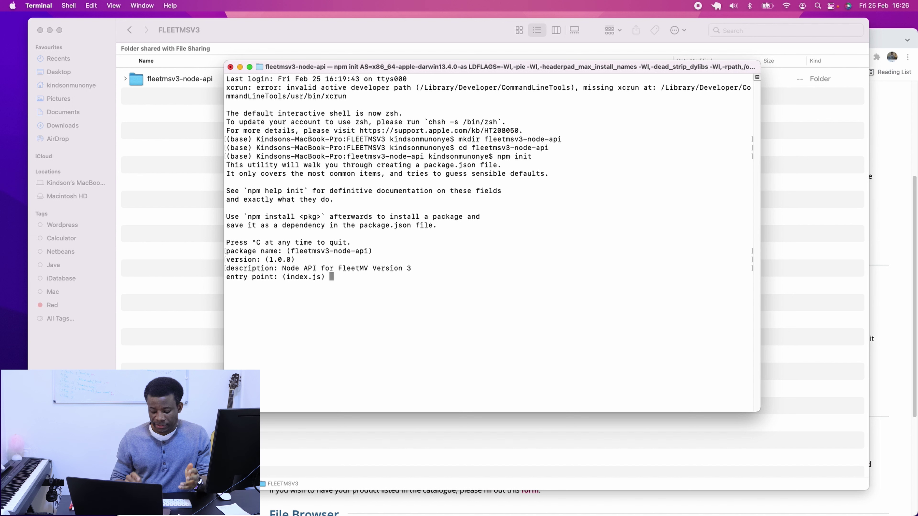
key("Return")
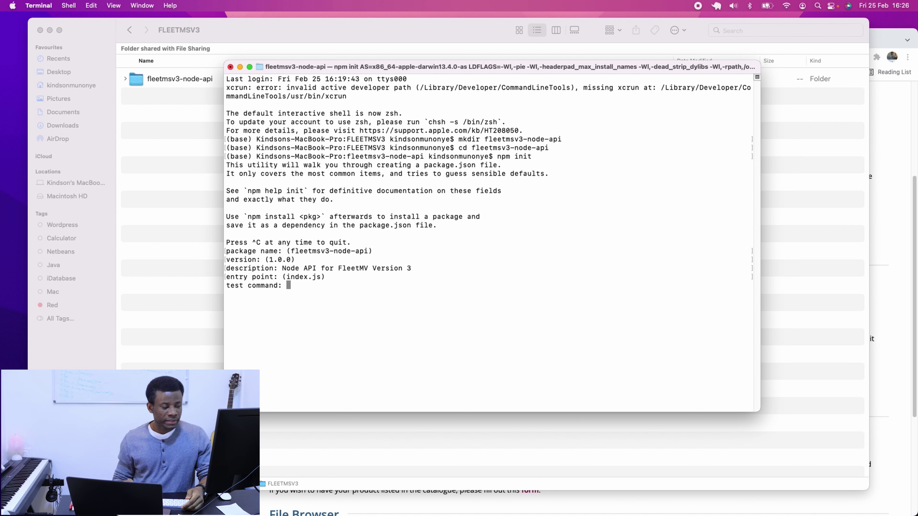
key("Return")
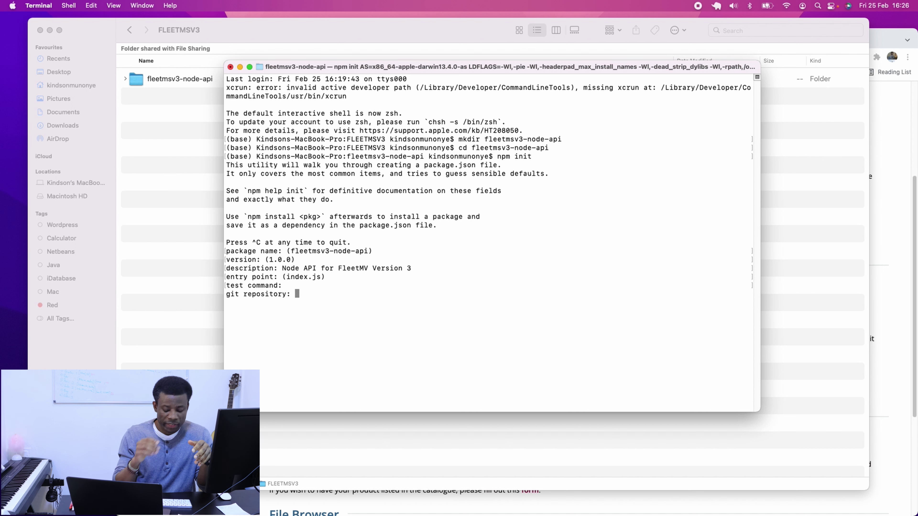
key("Return")
key("Return")
Enter the author name, accept the ISC licence and confirm writing package.json.
type("Ki")
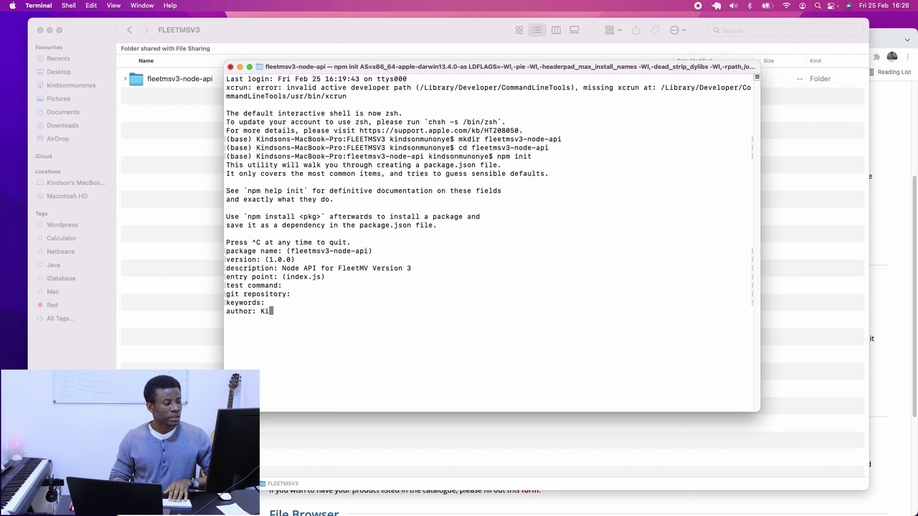
type("ndson The Tech Pro")
key("Return")
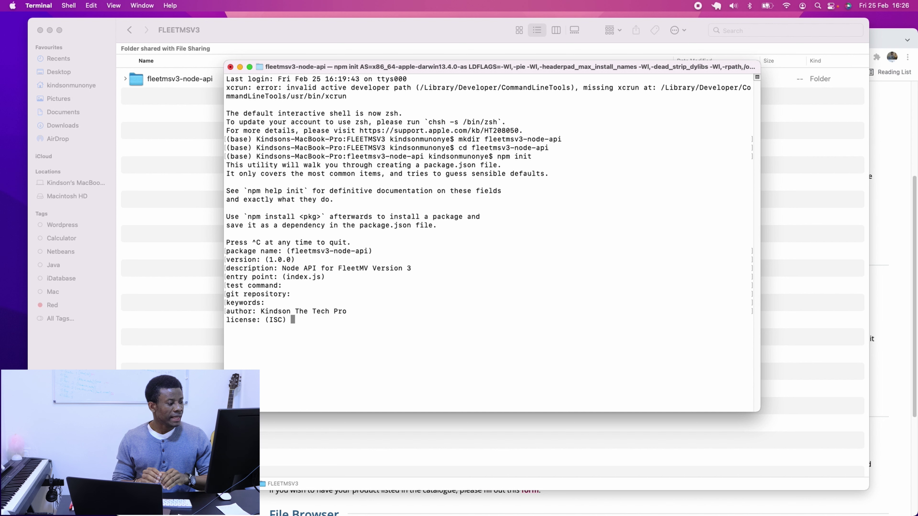
key("Return")
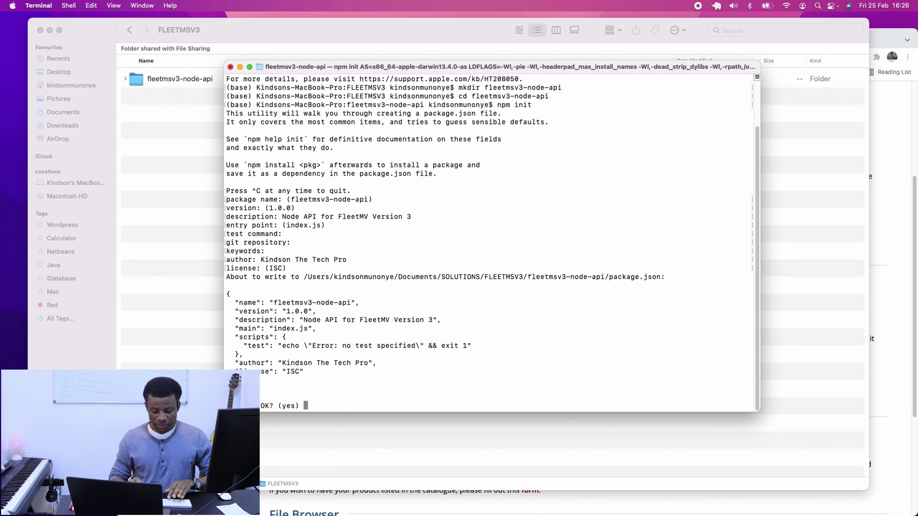
type("y")
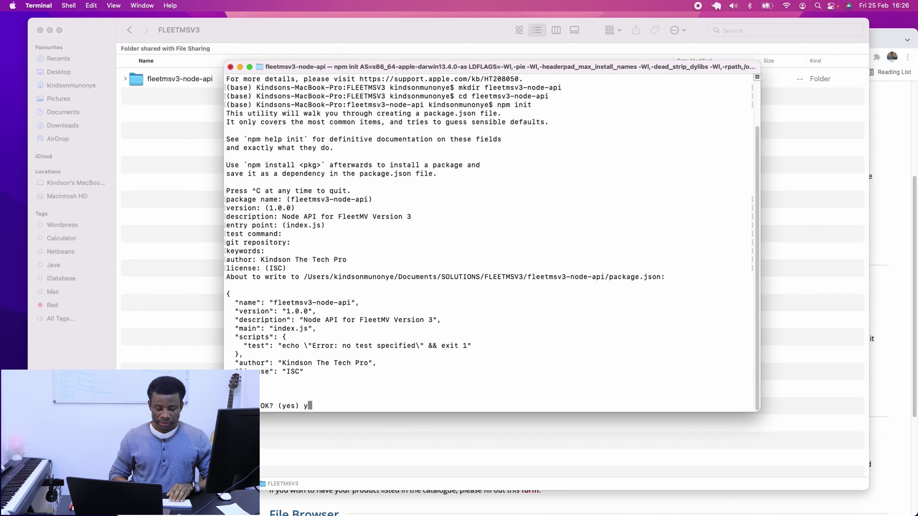
key("Return")
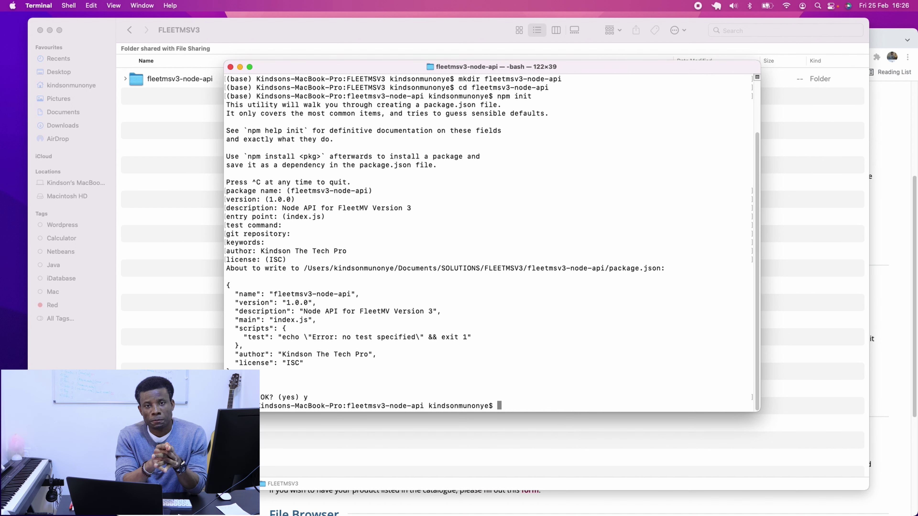
Verify package.json inside fleetmsv3-node-api in Finder, then return to the PowerPoint slide show.
left_click(218, 238)
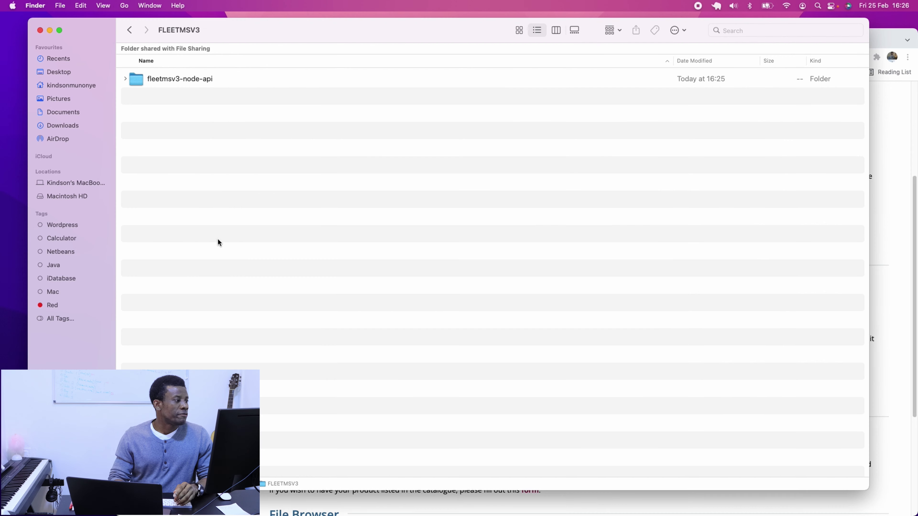
double_click(169, 79)
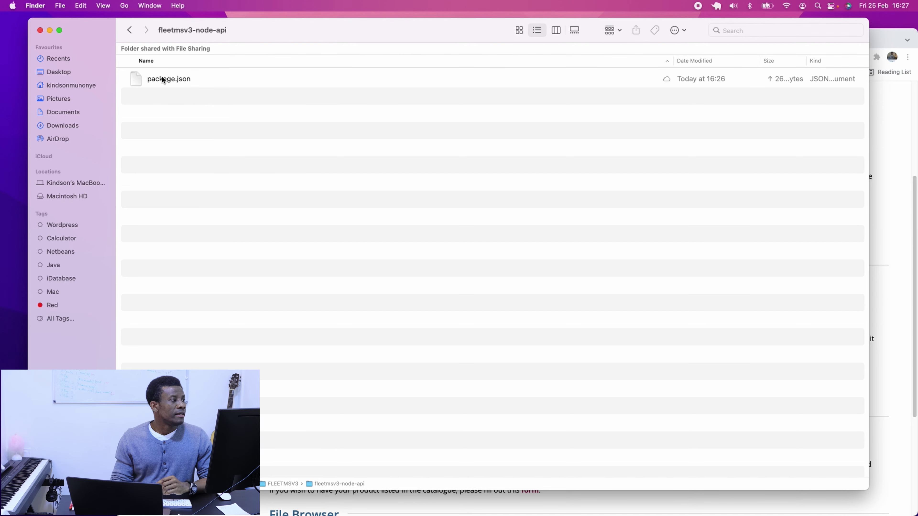
left_click(129, 30)
left_click(885, 176)
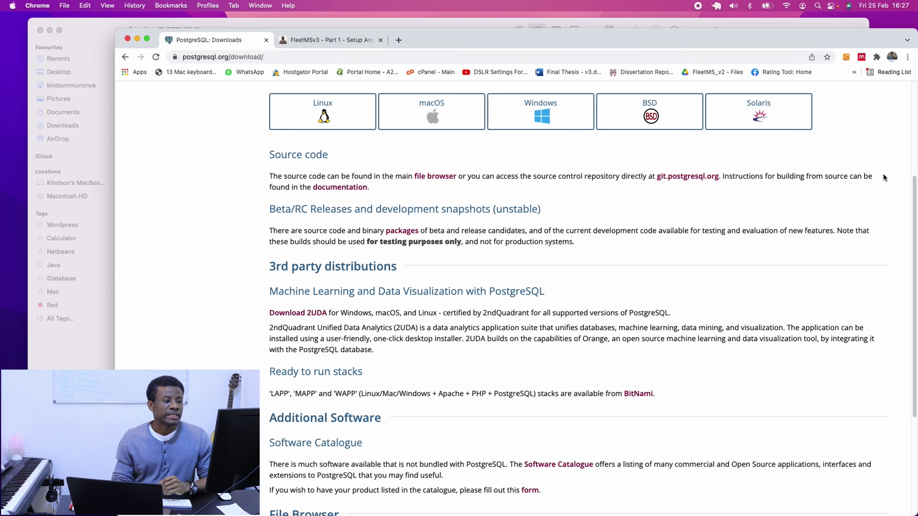
key("ctrl+Up")
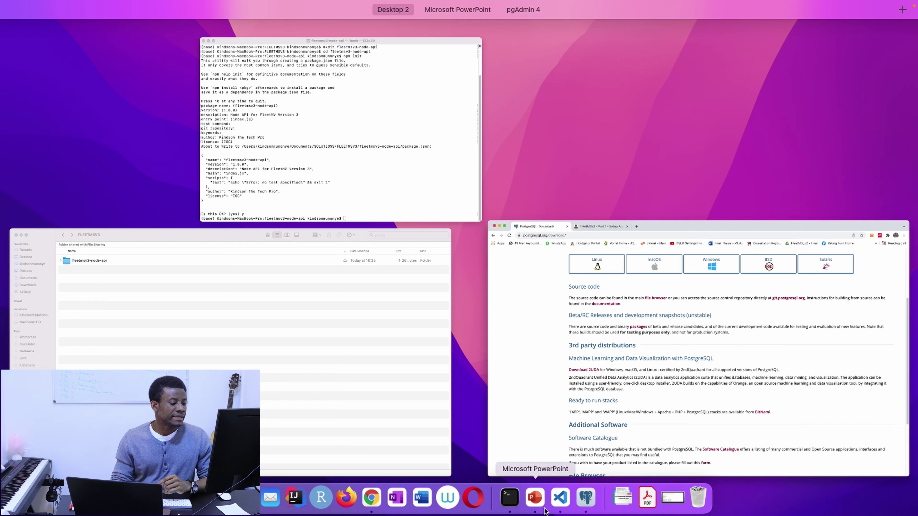
left_click(535, 498)
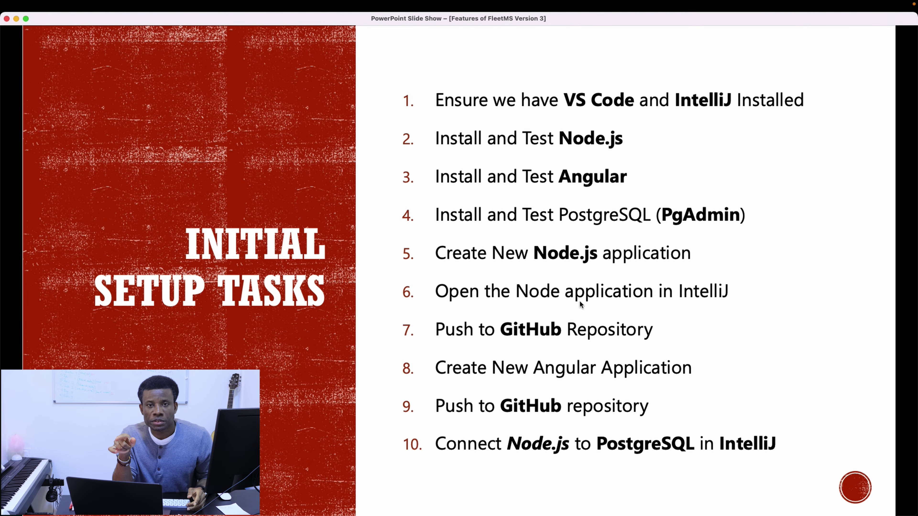
Launch IntelliJ IDEA from Launchpad by searching 'in' and bring its welcome window forward.
key("F4")
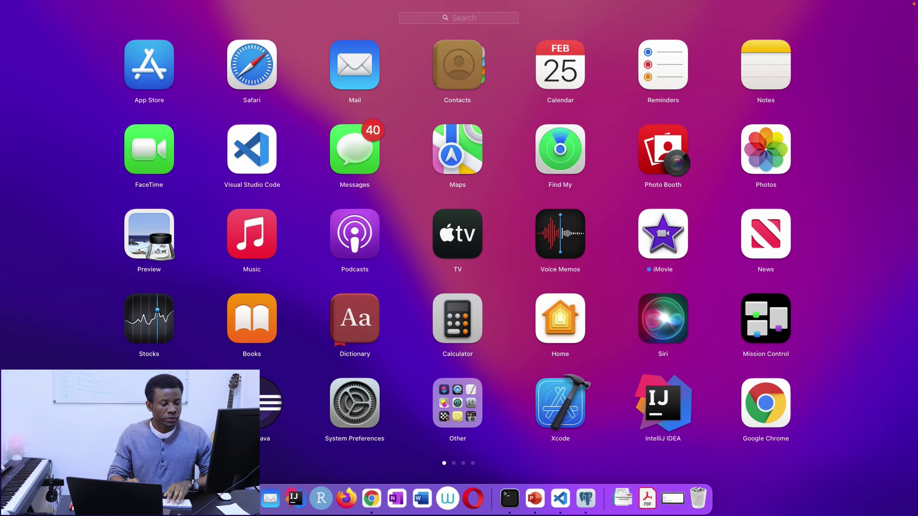
type("in")
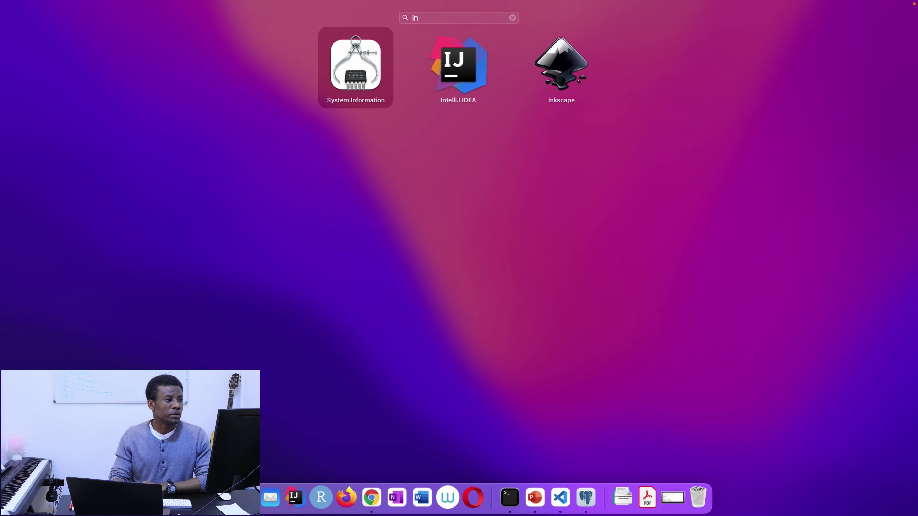
key("Right")
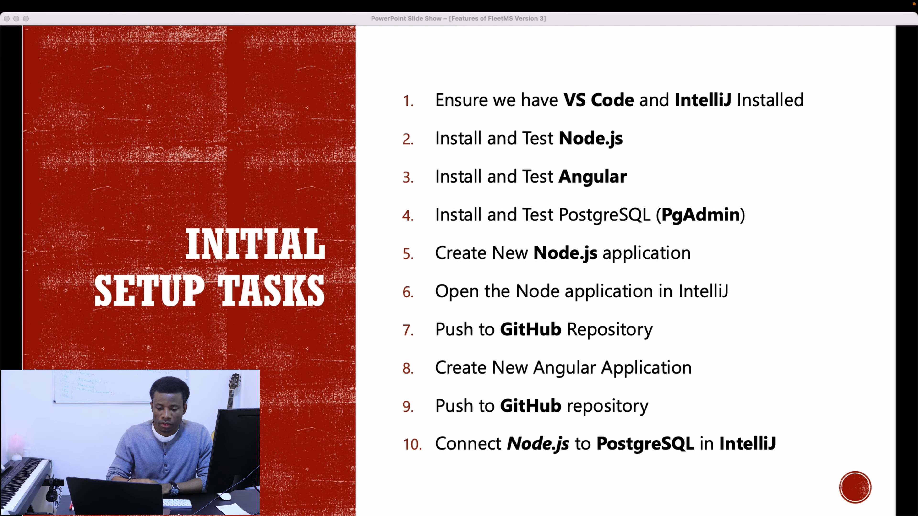
key("ctrl+Up")
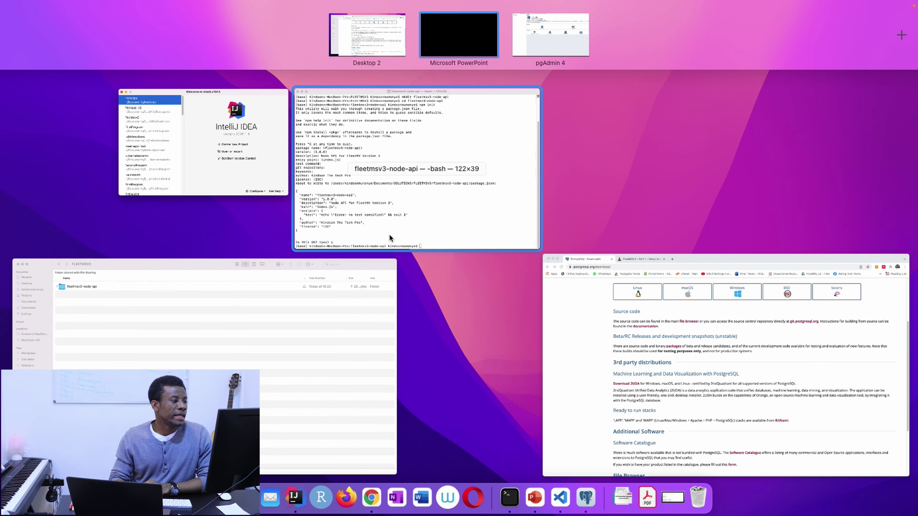
left_click(256, 180)
Open FLEETMSV3/fleetmsv3-node-api as an IntelliJ project and switch to its full-screen space.
left_click(517, 243)
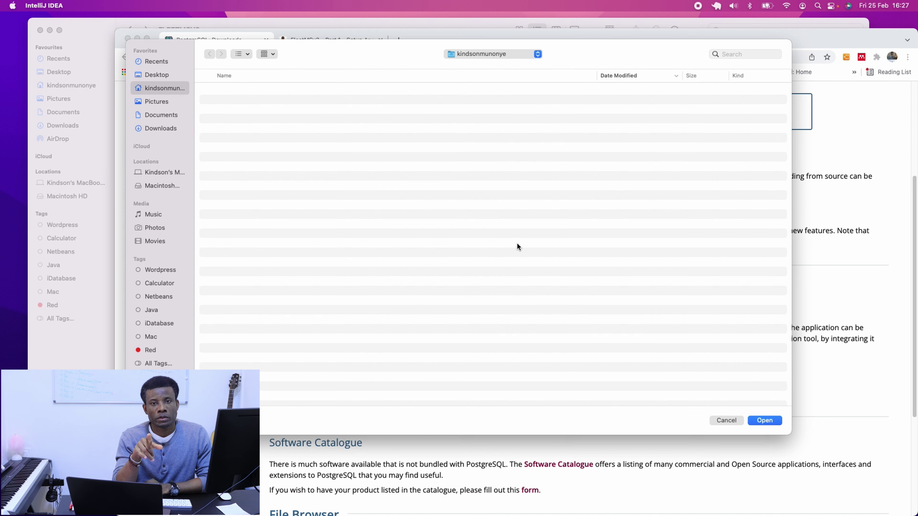
left_click(418, 126)
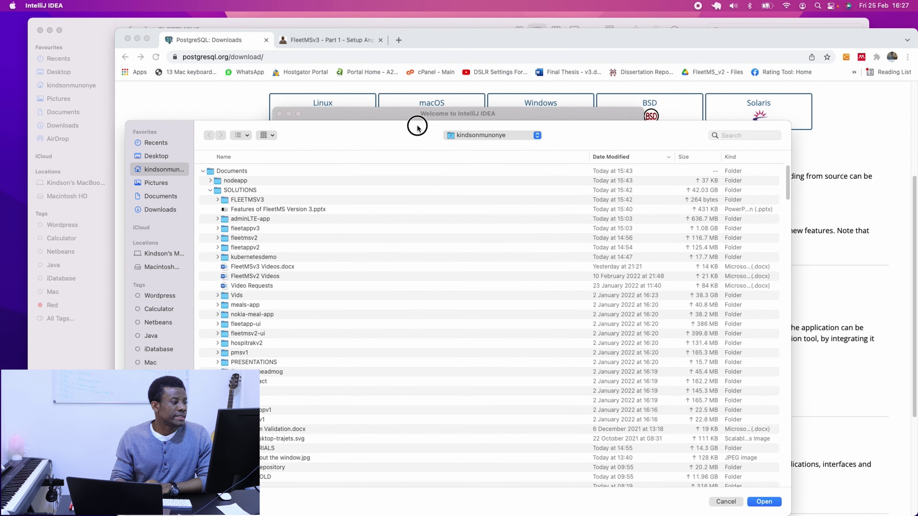
left_click(217, 201)
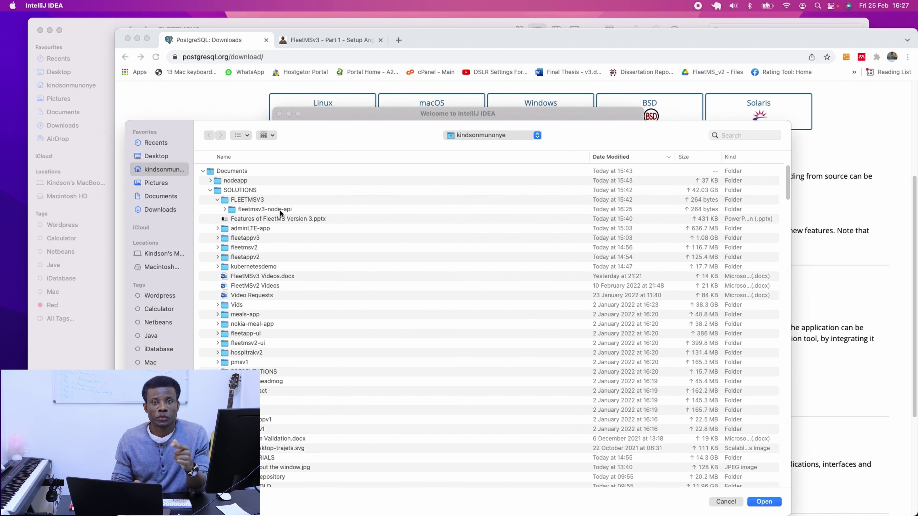
left_click(265, 209)
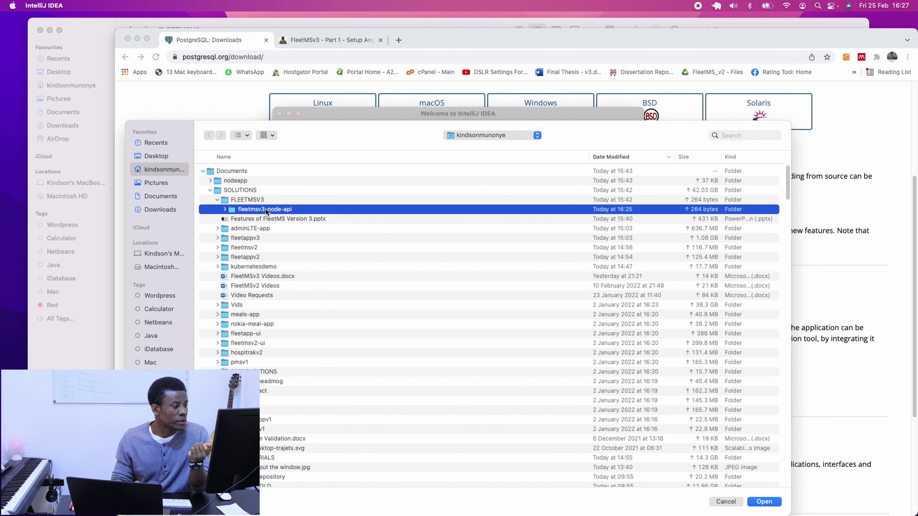
left_click(759, 501)
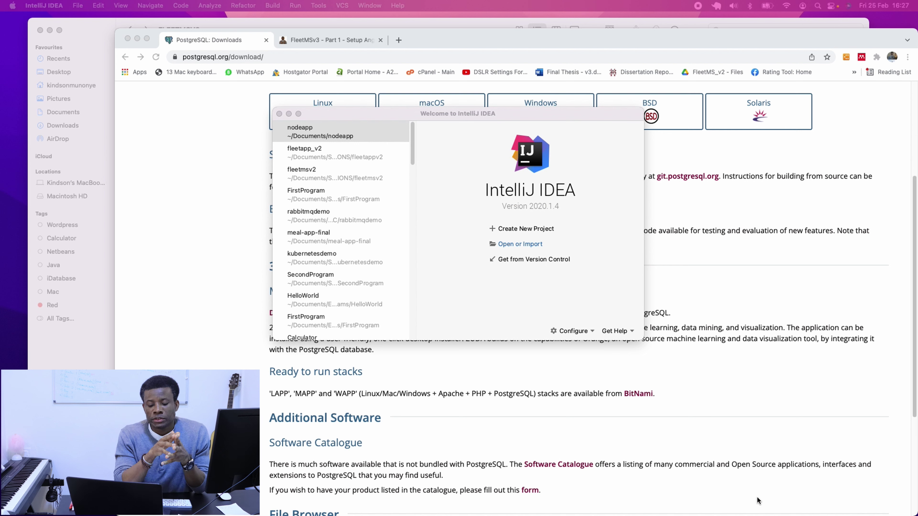
key("ctrl+Up")
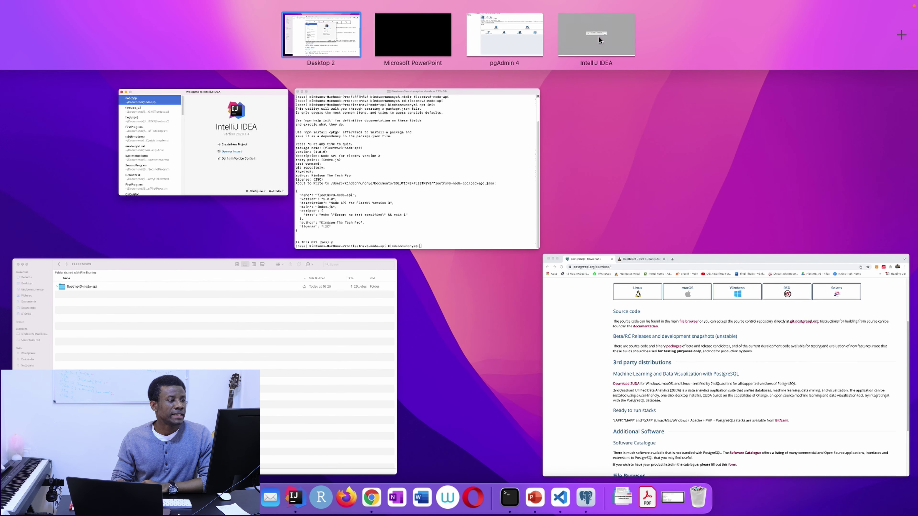
left_click(599, 36)
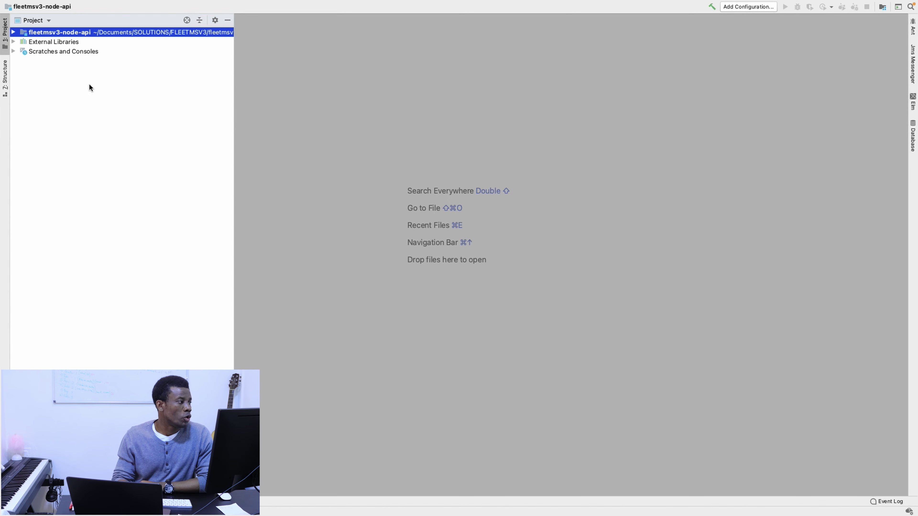
Open the project's package.json in the editor, then show the overview of all windows.
left_click(13, 33)
double_click(72, 42)
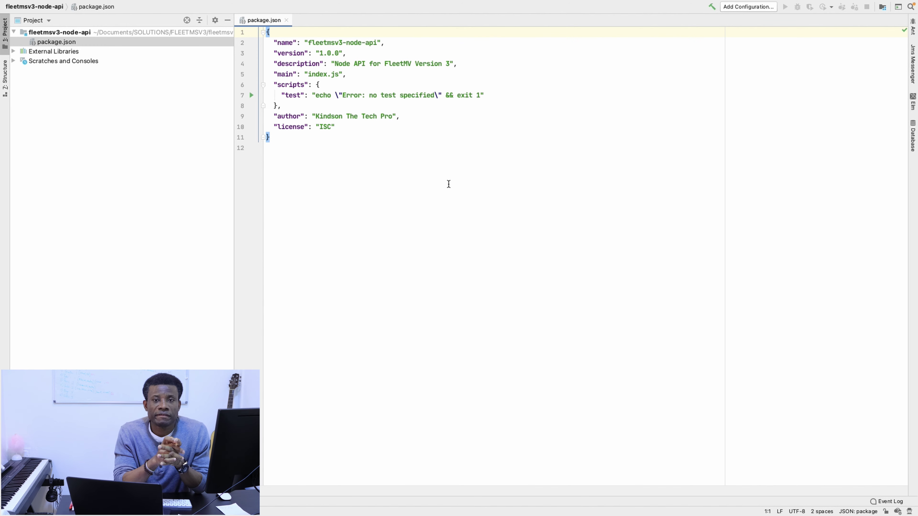
key("ctrl+Up")
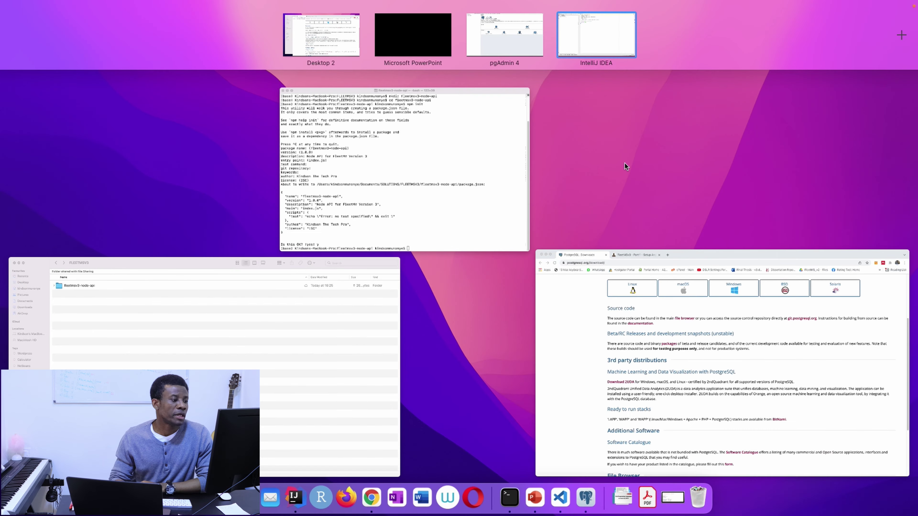
Leave the PowerPoint slide show and bring Chrome's PostgreSQL Downloads page forward.
left_click(530, 506)
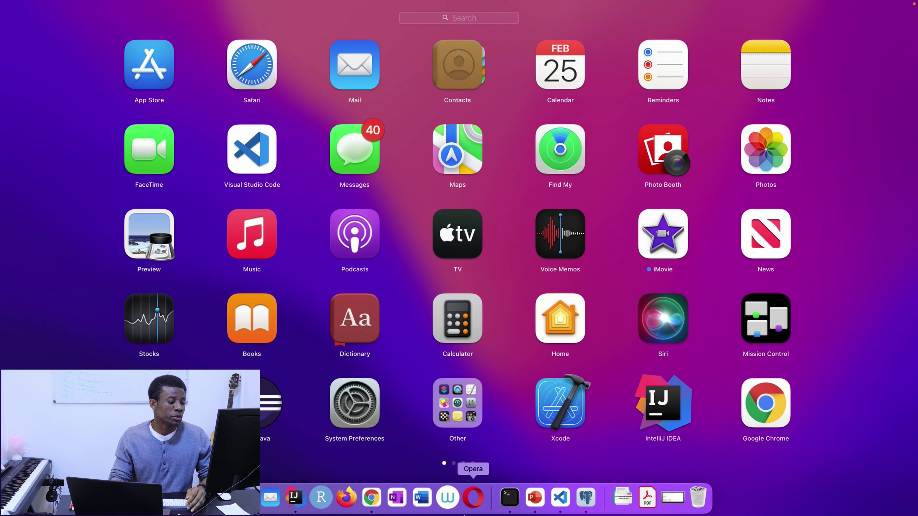
left_click(371, 499)
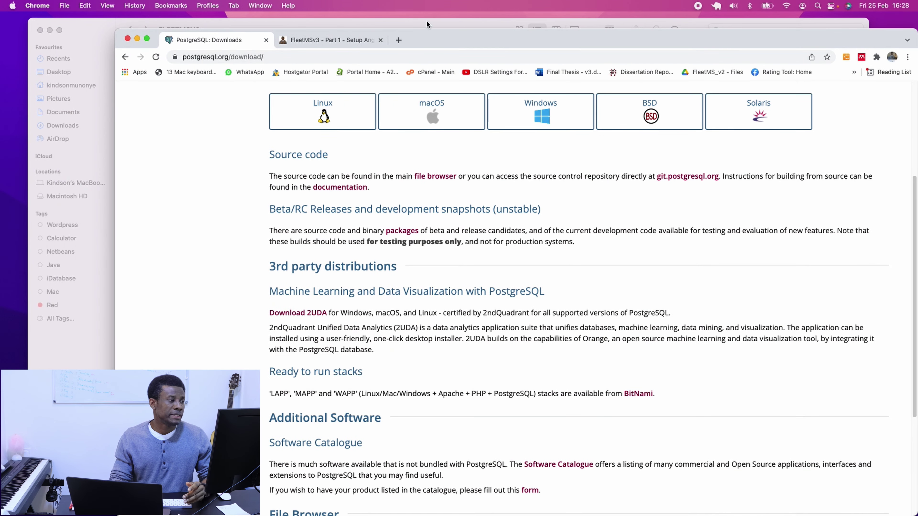
Load github.com in a new browser tab.
left_click(399, 40)
left_click(428, 58)
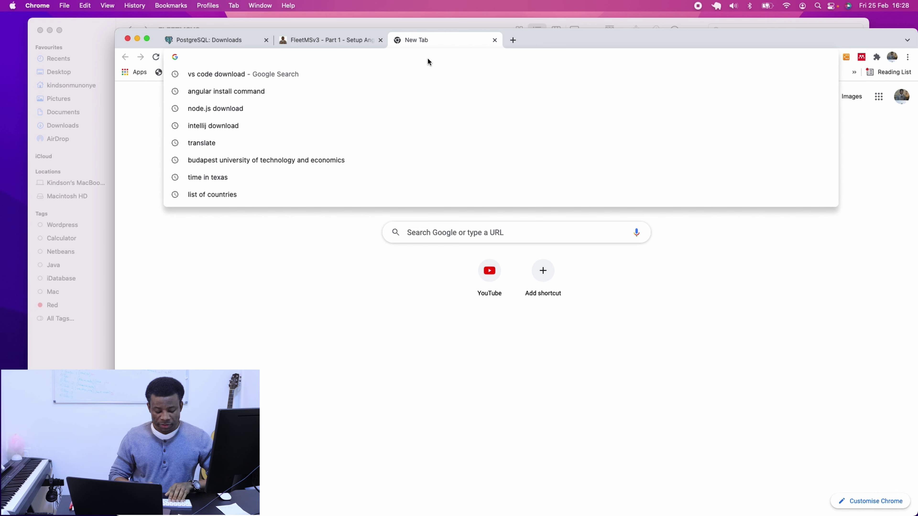
type("gi")
key("Return")
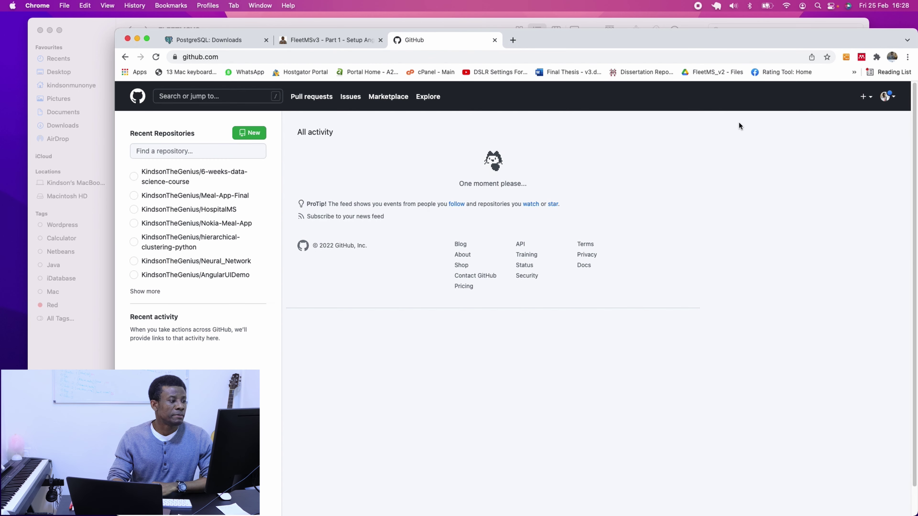
Create a new repository named dksls and select its clone URL.
left_click(869, 98)
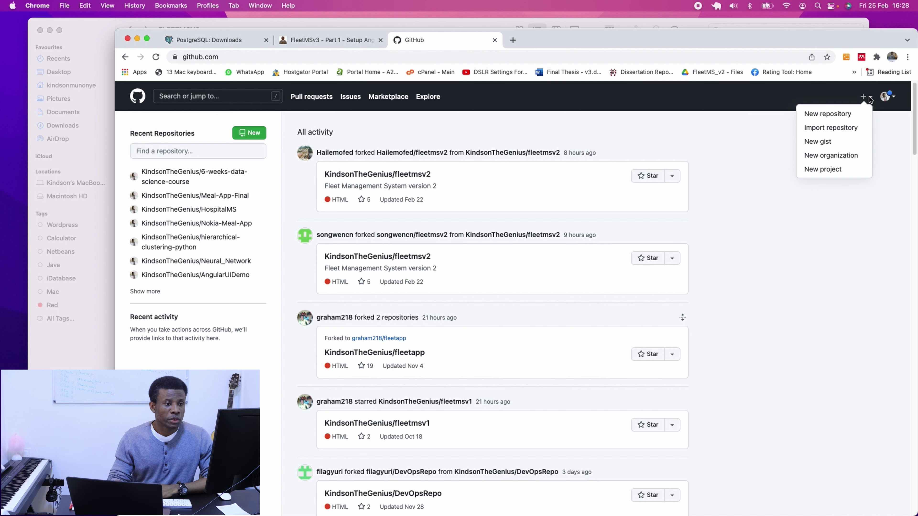
left_click(834, 114)
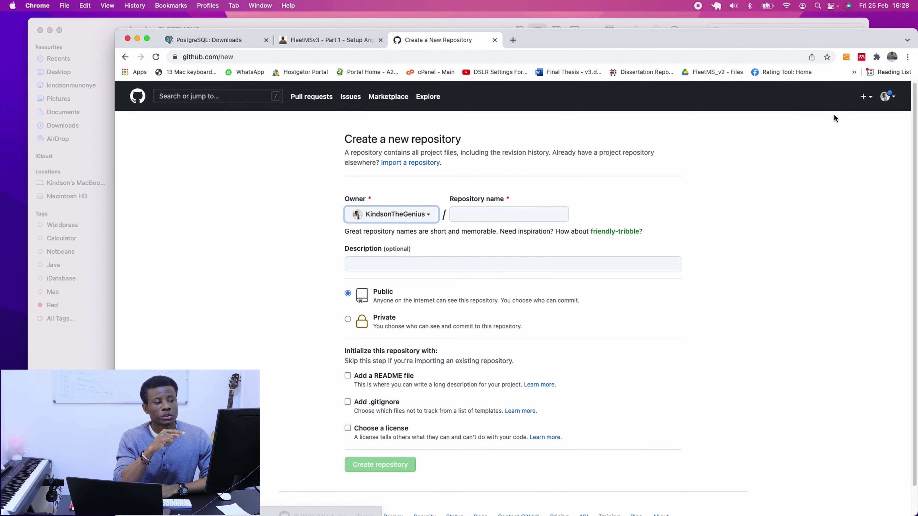
left_click(540, 216)
type("dksl;jfs")
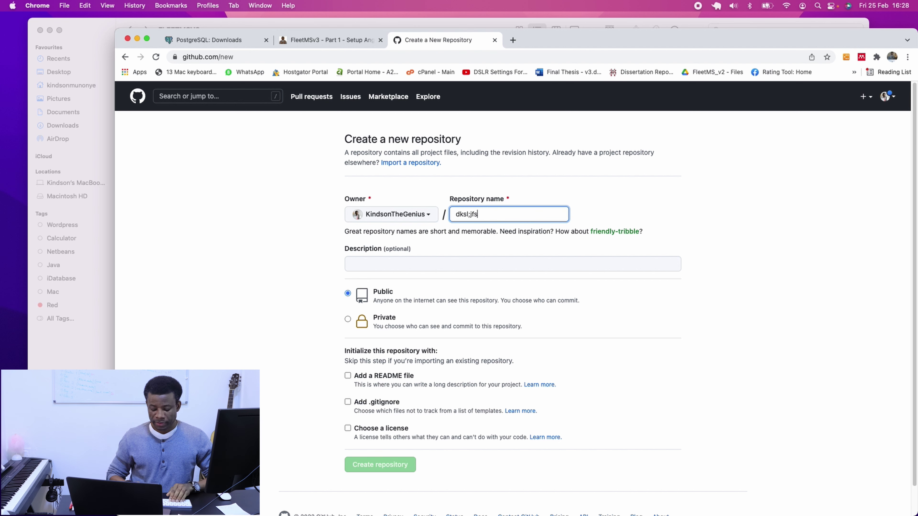
key("BackSpace")
key("BackSpace")
key("BackSpace")
key("BackSpace")
type("s")
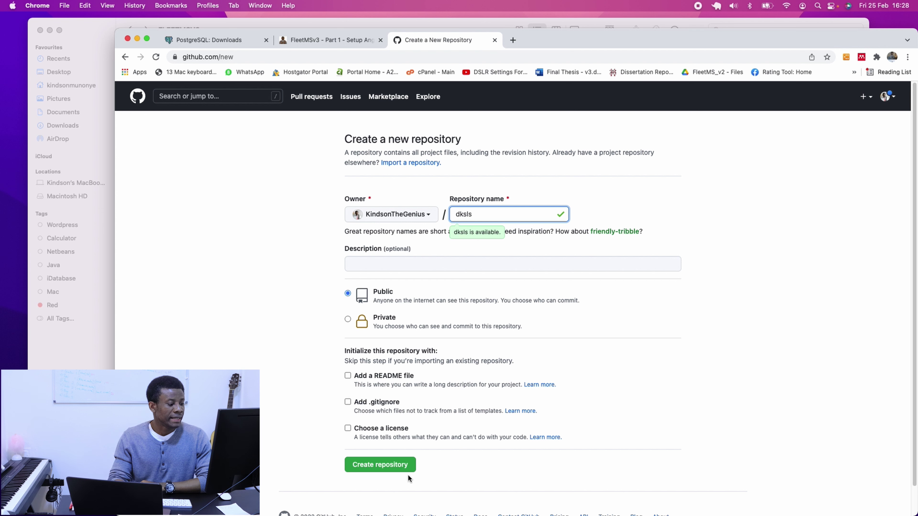
left_click(394, 468)
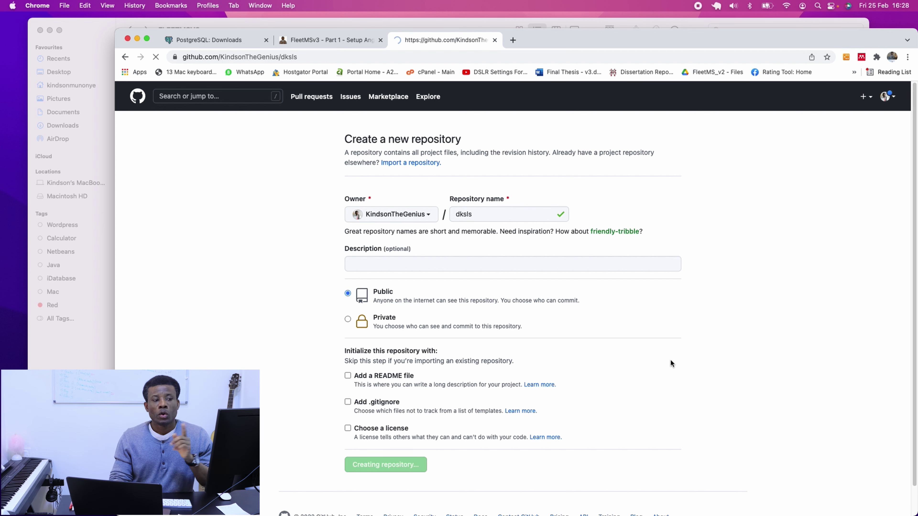
triple_click(529, 214)
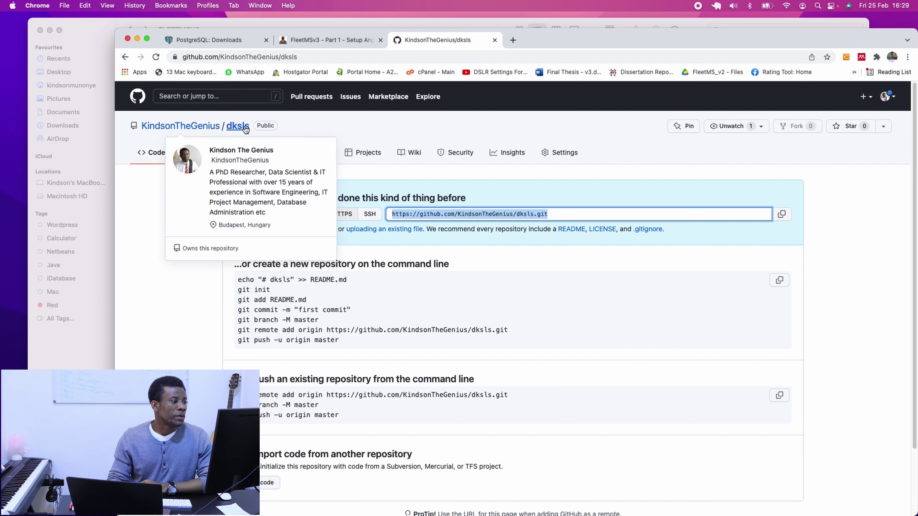
Find fleetmsv3-nodejs-api in the profile's repository search and select its clone URL.
left_click(222, 127)
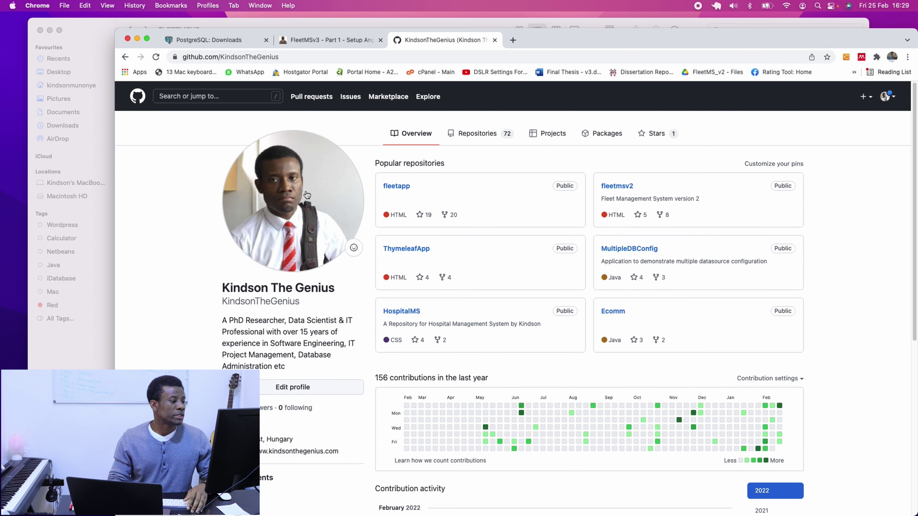
left_click(220, 96)
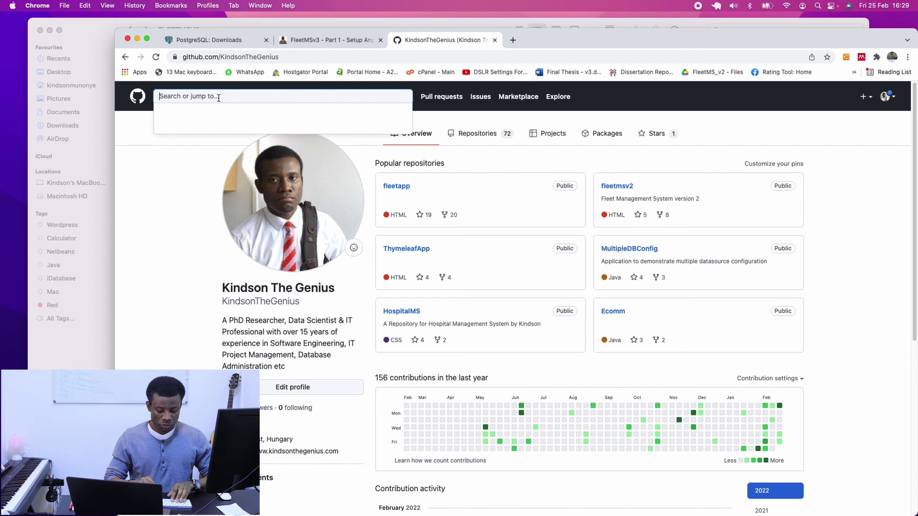
type("fleetmsv")
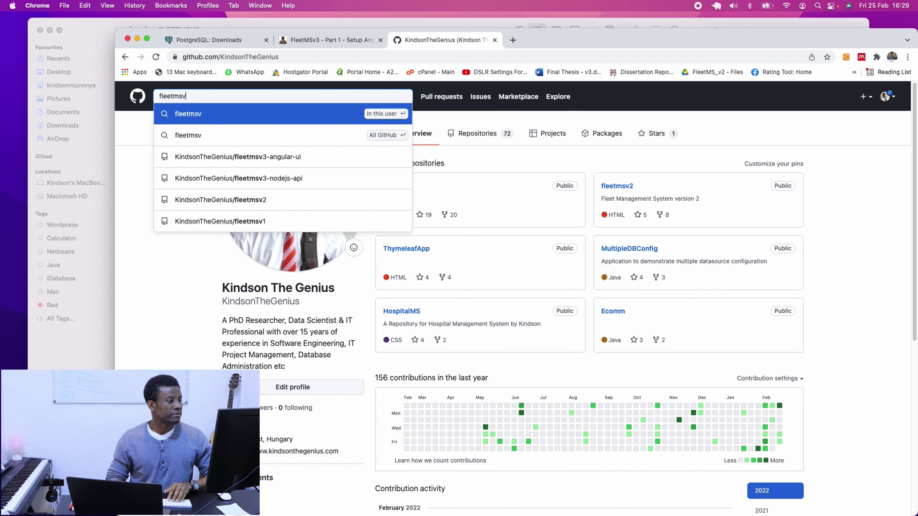
type("3")
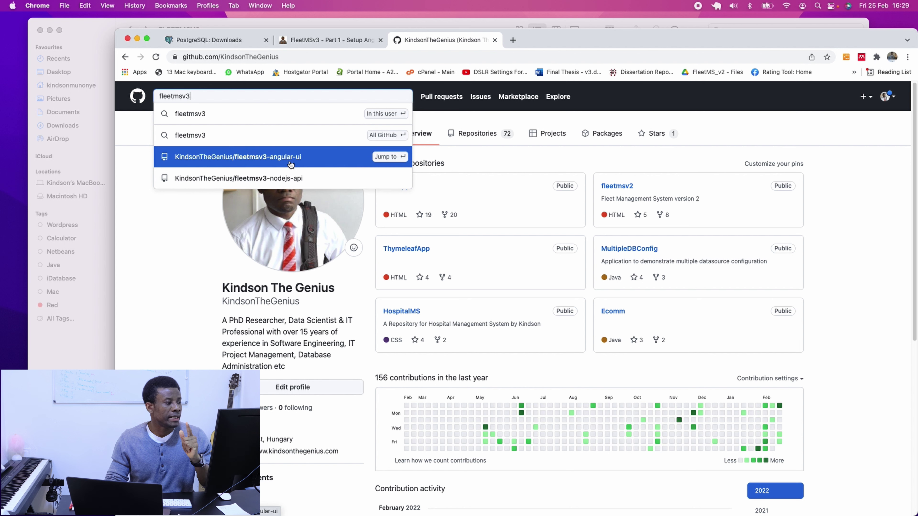
left_click(300, 182)
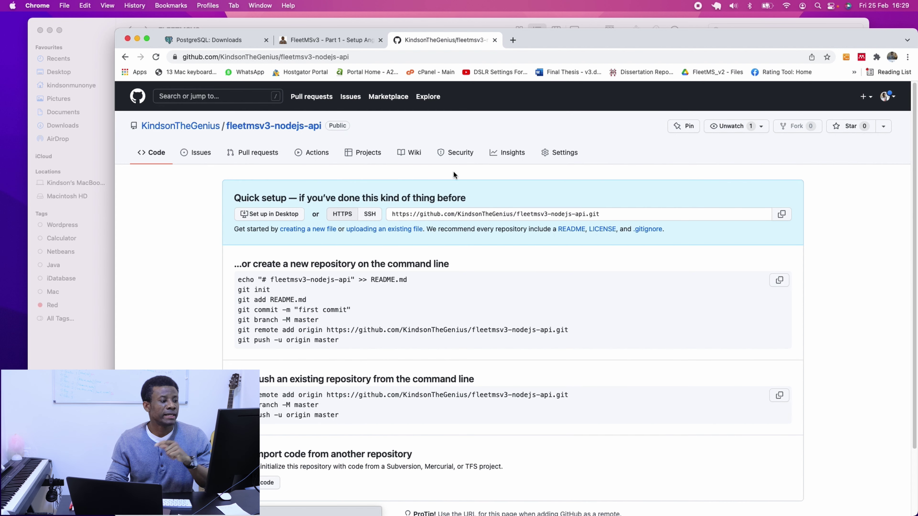
mouse_move(605, 214)
left_mouse_down()
mouse_move(614, 211)
mouse_move(398, 224)
mouse_move(386, 213)
left_mouse_up()
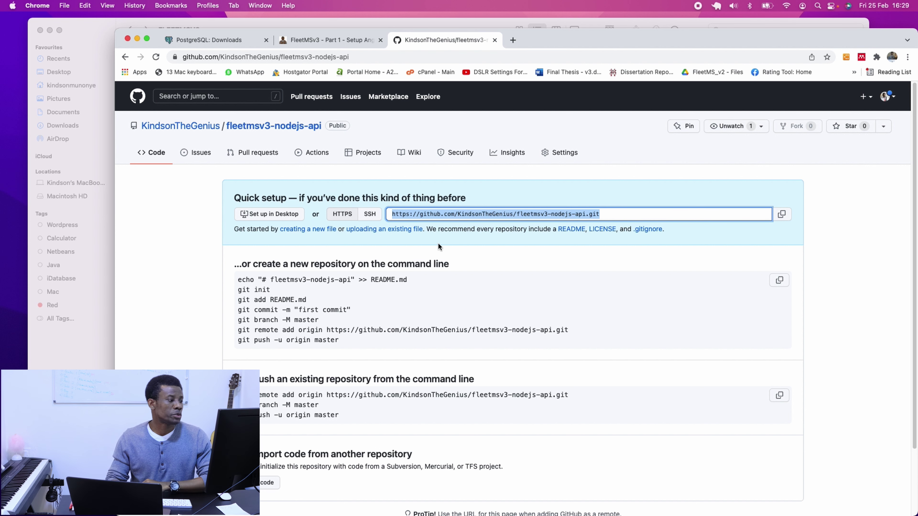
Reopen fleetmsv3-nodejs-api from the repository search and review its push commands.
left_click(304, 129)
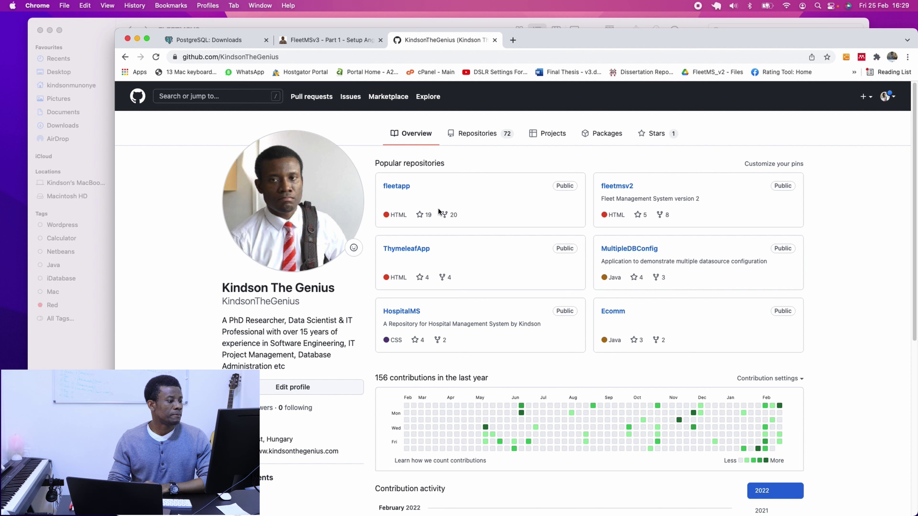
left_click(243, 98)
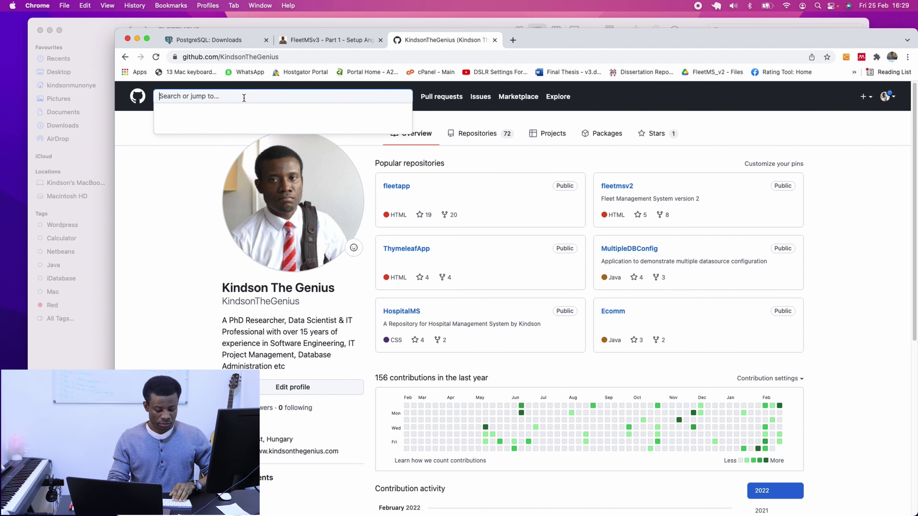
type("f")
left_click(240, 155)
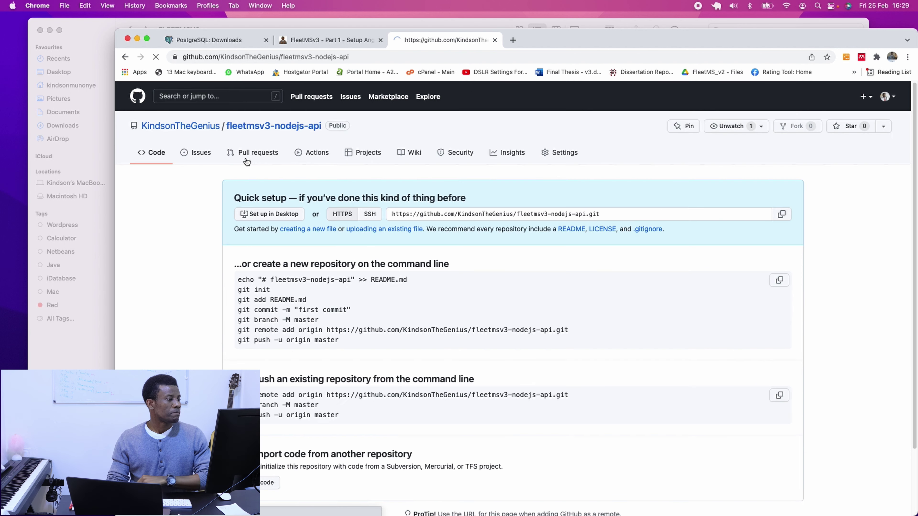
scroll(487, 275, "down", 1)
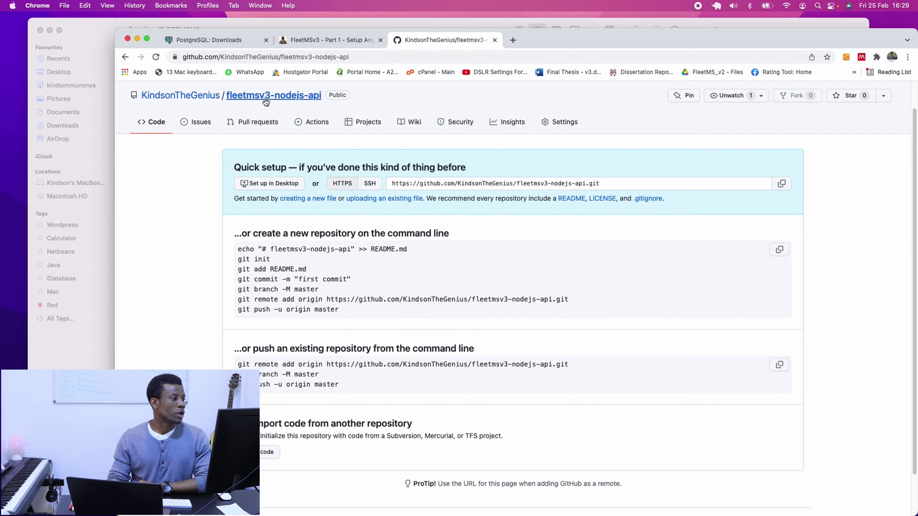
scroll(265, 102, "up", 1)
scroll(497, 312, "down", 3)
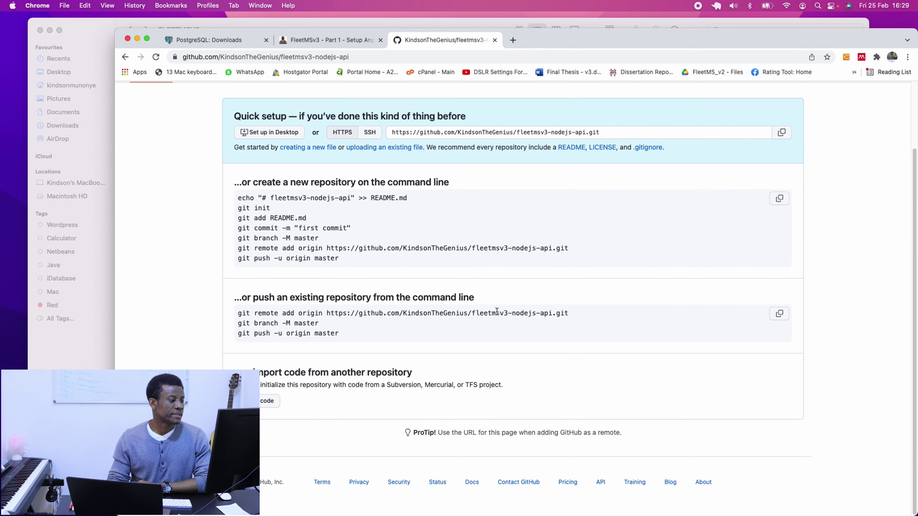
scroll(498, 311, "up", 1)
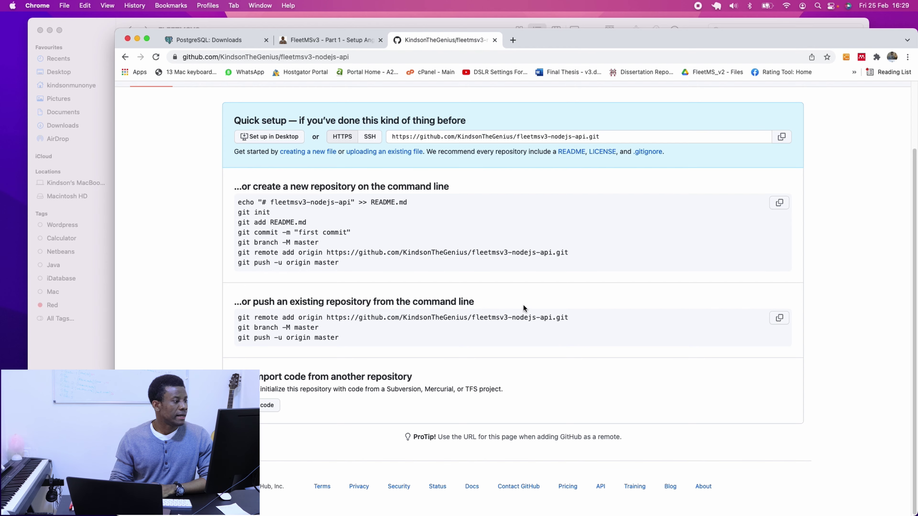
key("ctrl+Right")
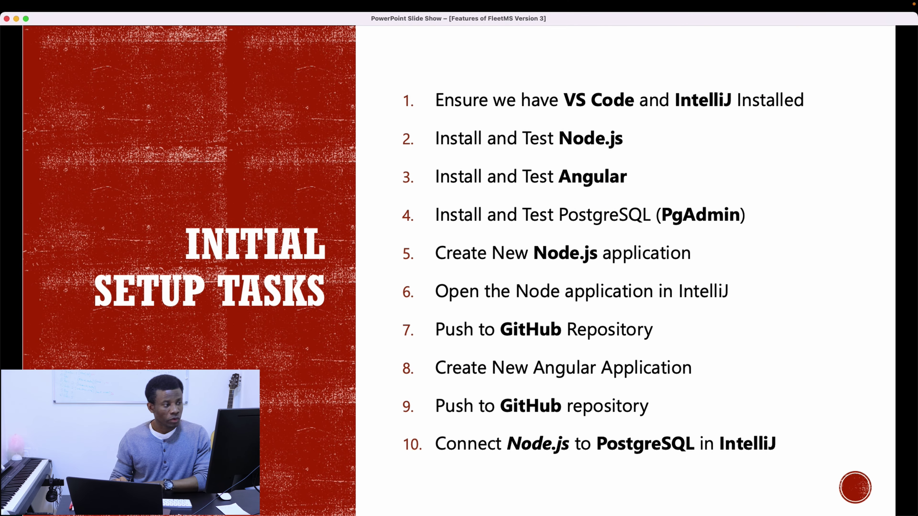
Open the nodejs-api link from the slideshow and copy the repository's HTTPS clone URL.
key("Left")
key("Left")
key("Left")
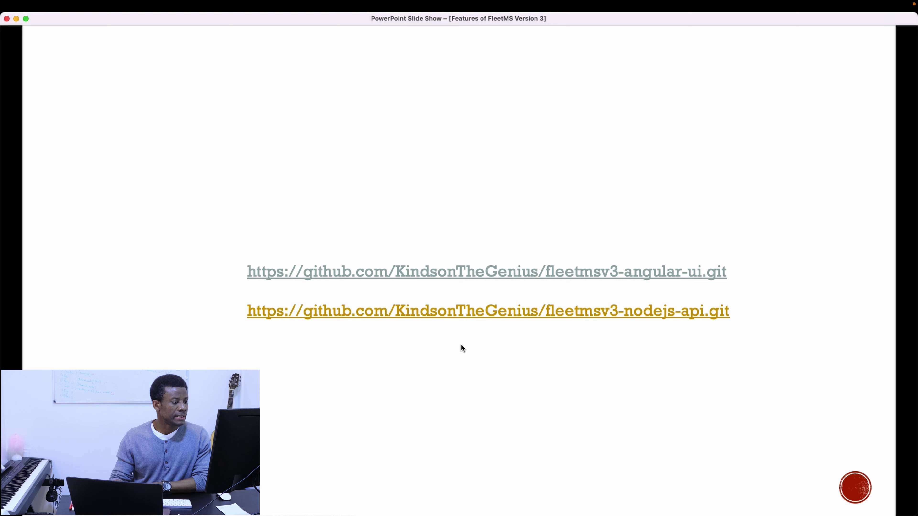
left_click(543, 315)
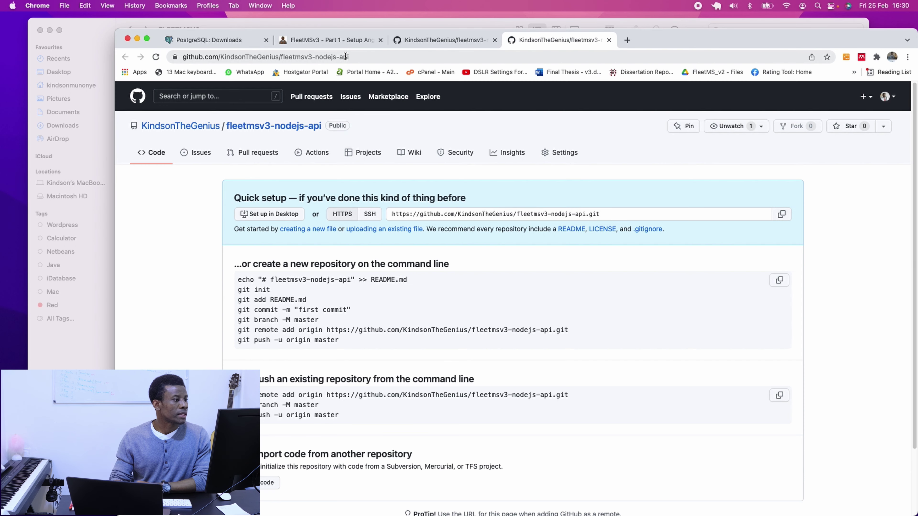
left_click(341, 57)
right_click(340, 57)
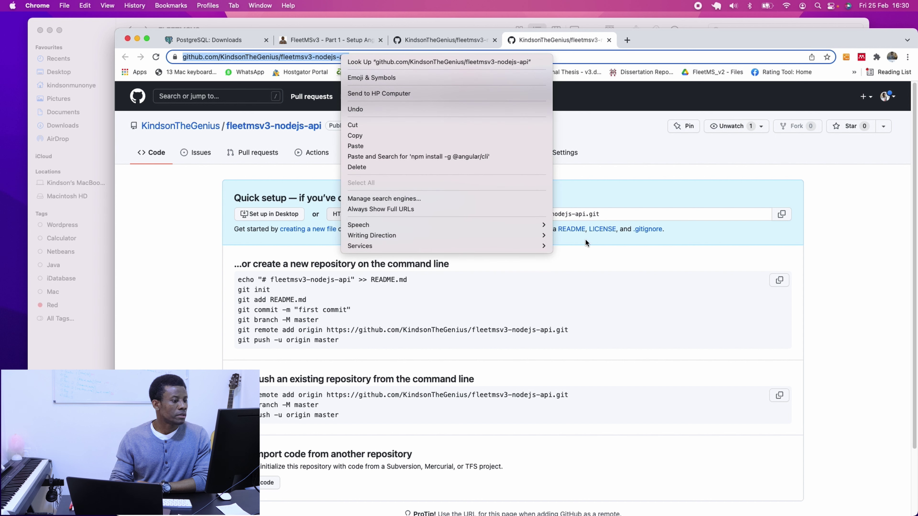
left_click(593, 216)
left_click(574, 214)
right_click(574, 214)
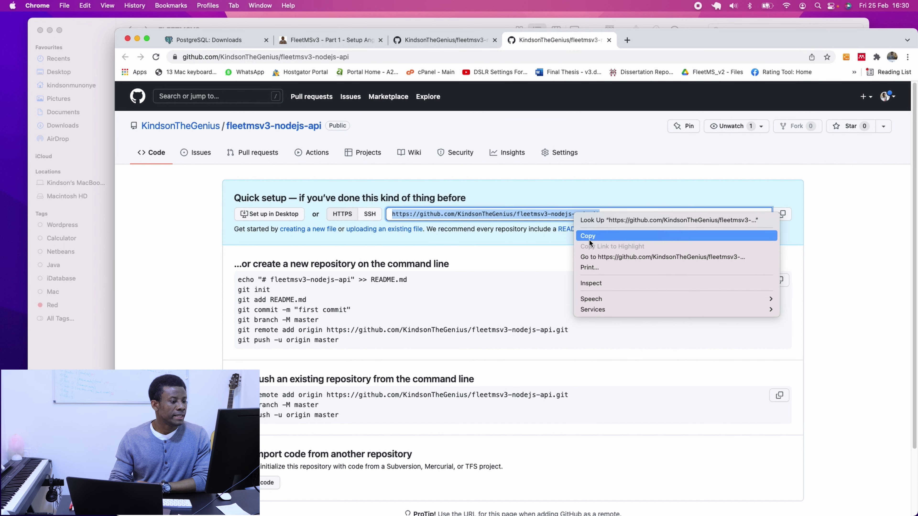
left_click(591, 237)
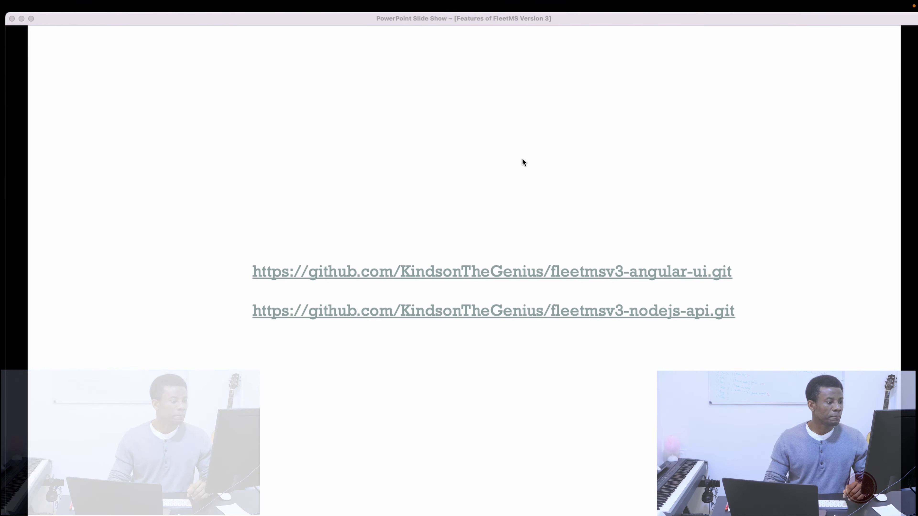
key("ctrl+Right")
key("ctrl+Up")
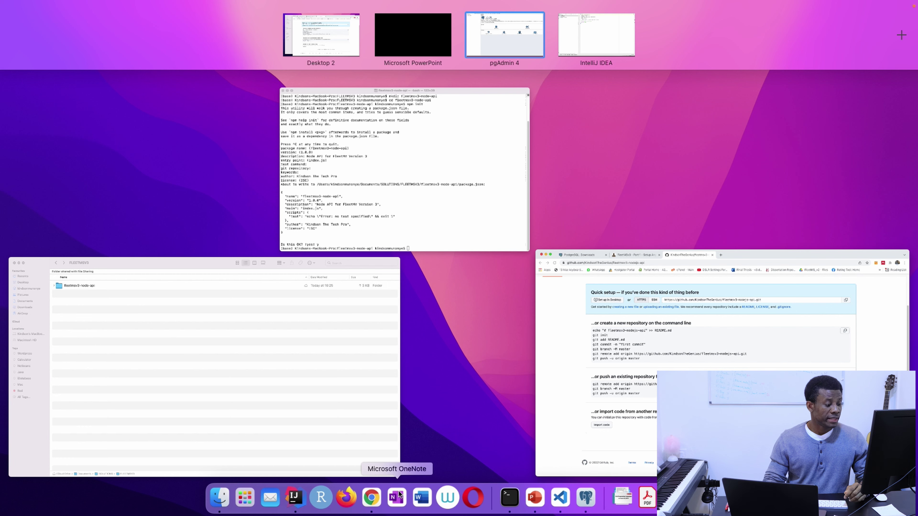
In IntelliJ's terminal, run git init and git add . to stage all project files.
left_click(295, 498)
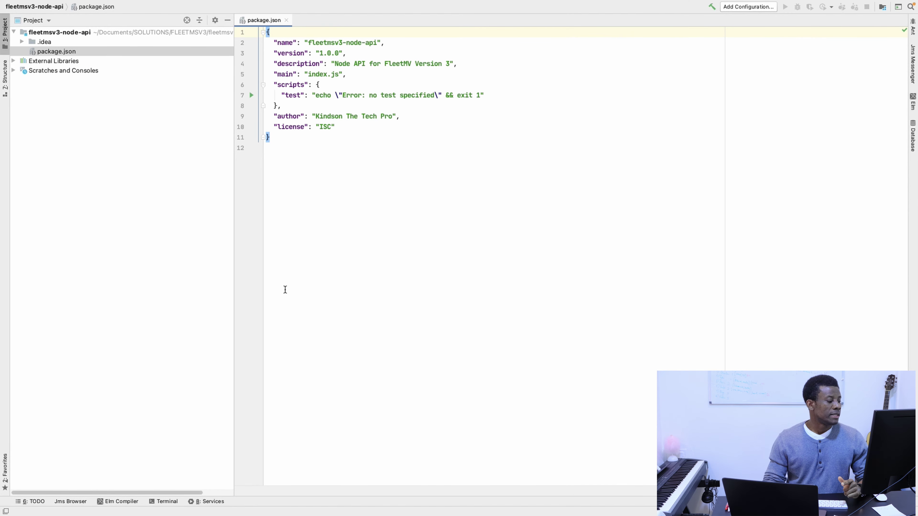
left_click(163, 501)
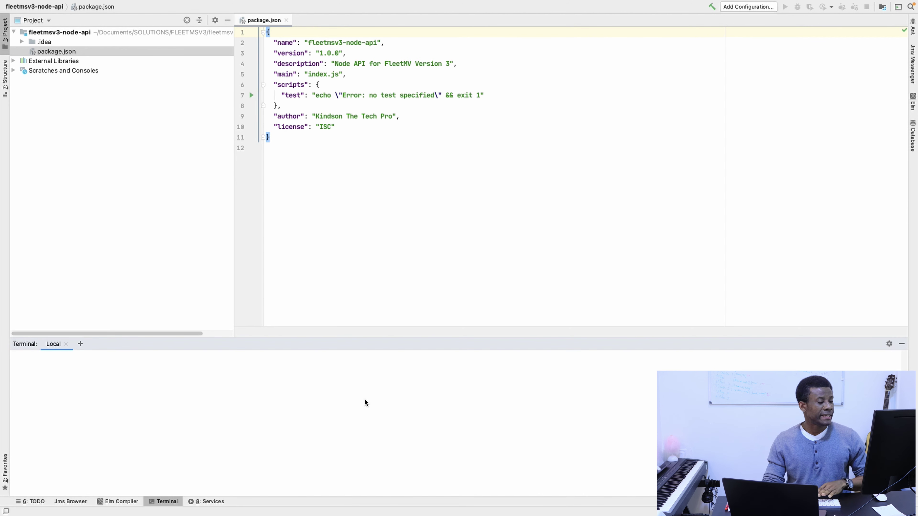
type("git init")
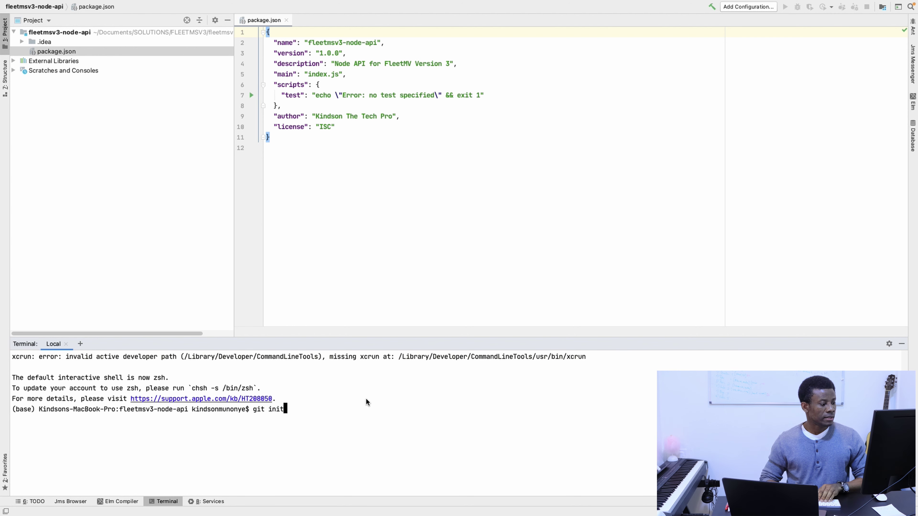
key("Return")
type("git add .")
key("Return")
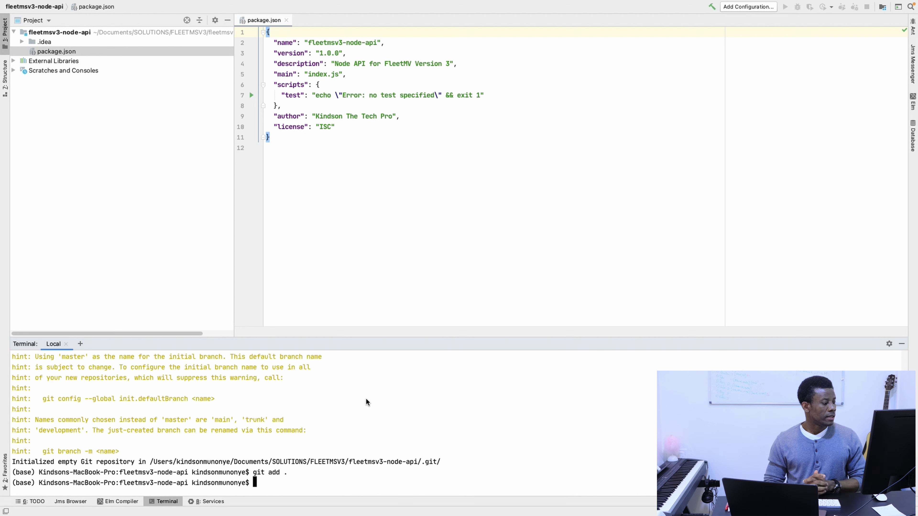
Commit the staged files with the message 'Initial Commit'.
type("git a")
key("BackSpace")
type("remot")
key("BackSpace")
key("BackSpace")
key("BackSpace")
key("BackSpace")
key("BackSpace")
type("git commit ")
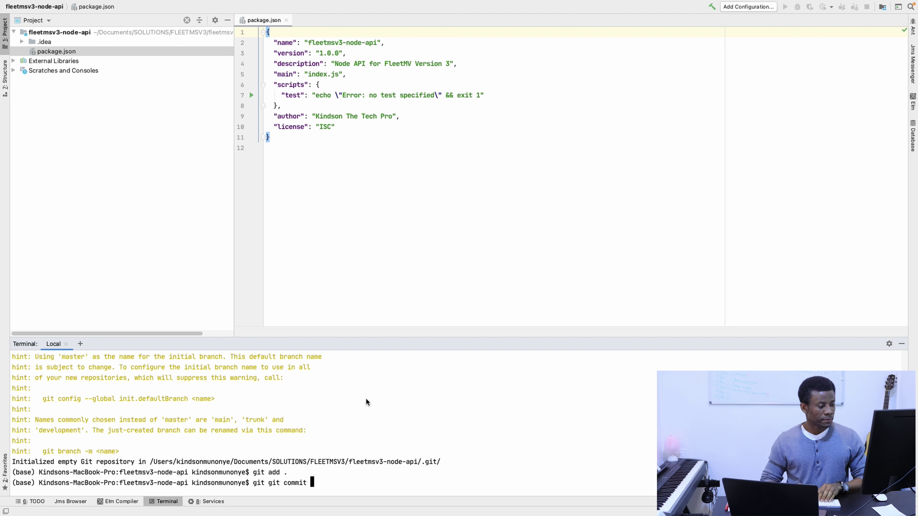
type("'")
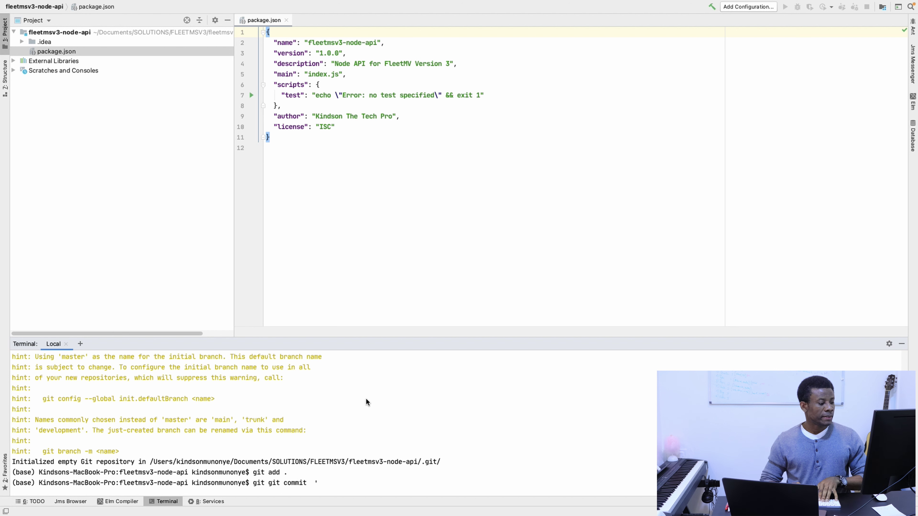
type("M")
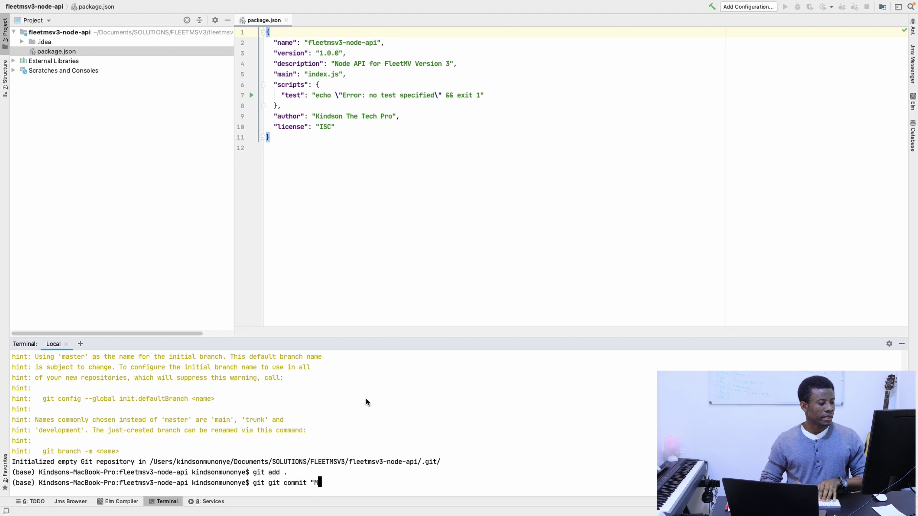
key("BackSpace")
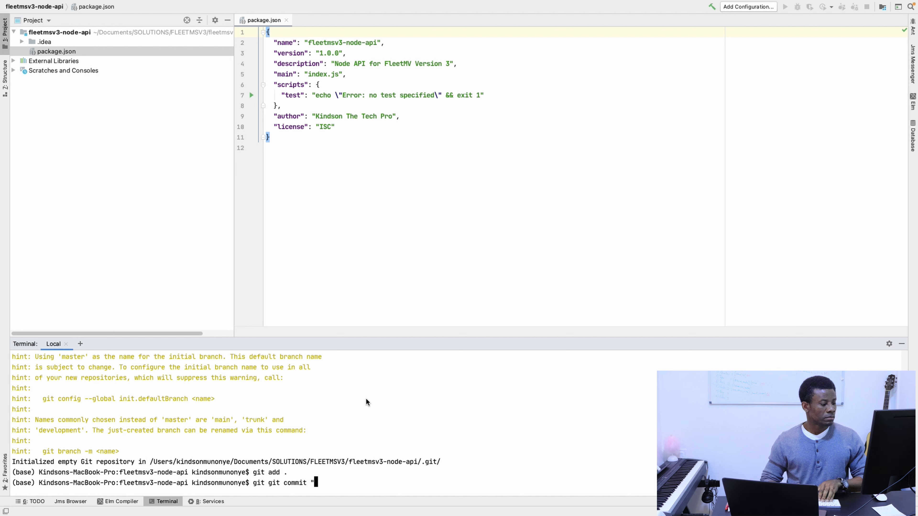
key("BackSpace")
type("-m ")
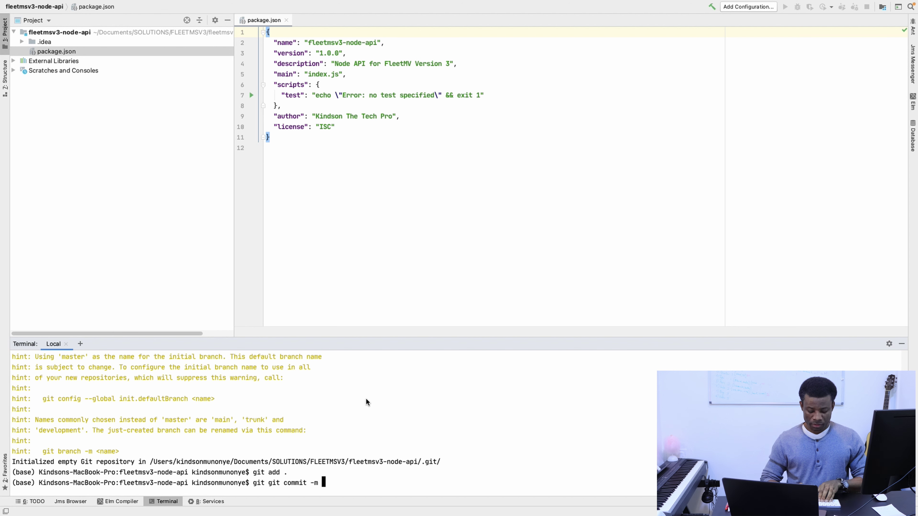
type("'Initial Commit\"")
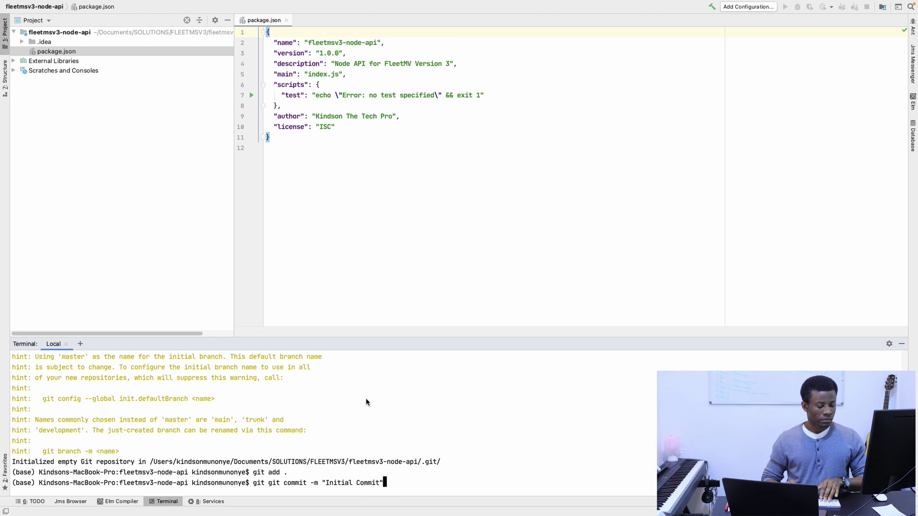
key("Return")
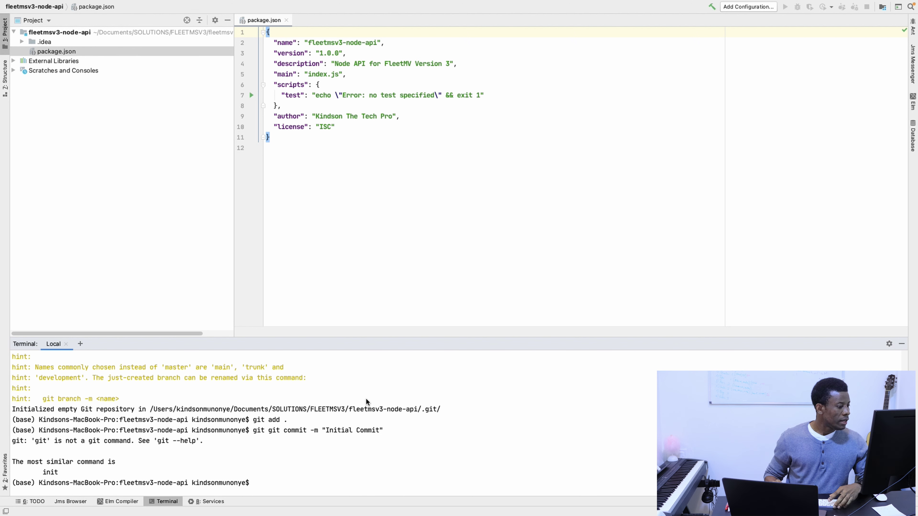
key("Up")
key("Left")
key("Left")
key("Left")
key("Left")
key("Left")
key("Left")
key("Left")
key("Left")
key("Left")
key("Left")
key("Left")
key("Left")
key("Left")
key("Left")
key("Left")
key("Left")
key("Left")
key("Left")
key("Left")
key("Left")
key("Left")
key("Left")
key("Left")
key("Left")
key("Left")
key("BackSpace")
key("BackSpace")
key("BackSpace")
key("BackSpace")
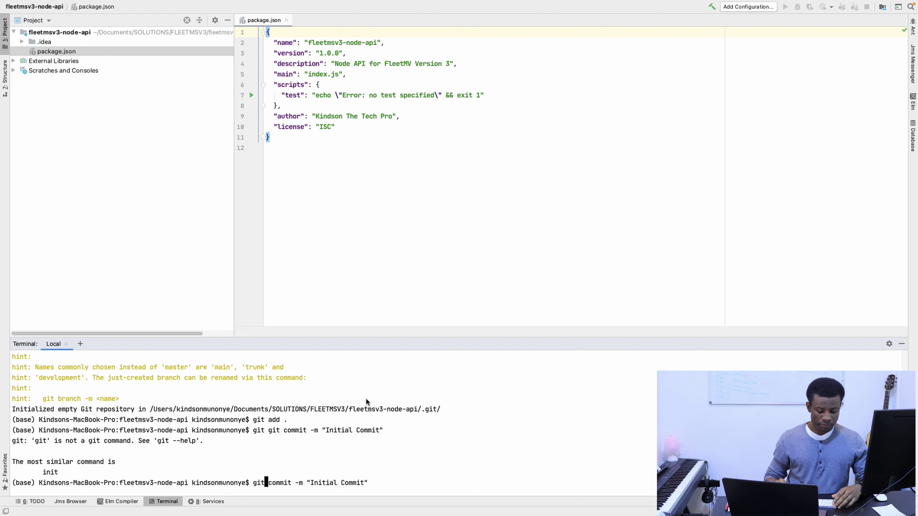
key("Return")
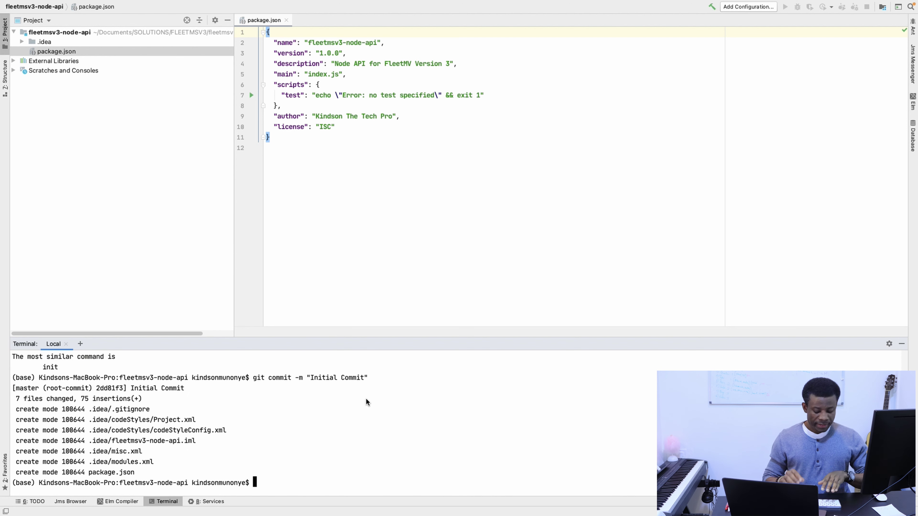
Type the command git remote add origin in the terminal.
type("git ")
type("more")
key("BackSpace")
key("BackSpace")
key("BackSpace")
type("r")
key("BackSpace")
key("BackSpace")
type("remote add origin")
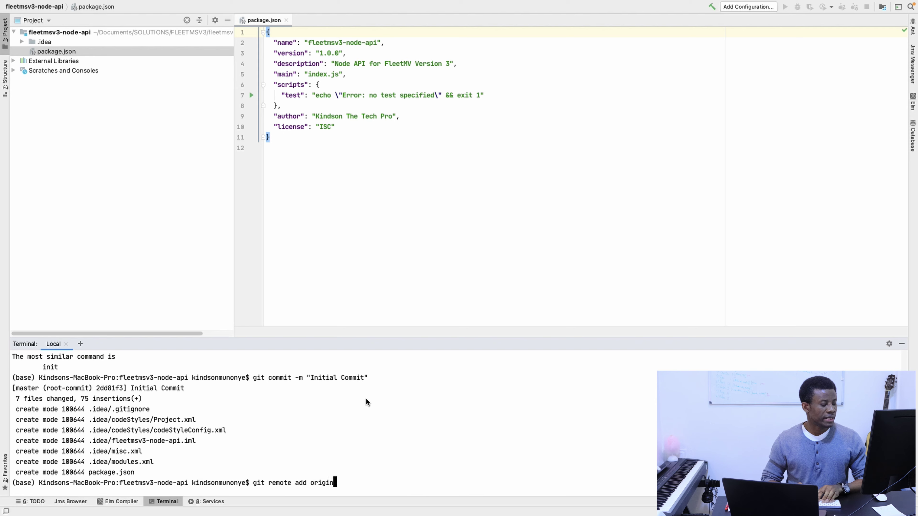
Add the pasted fleetmsv3-nodejs-api GitHub URL as the remote origin.
key("ctrl+Right")
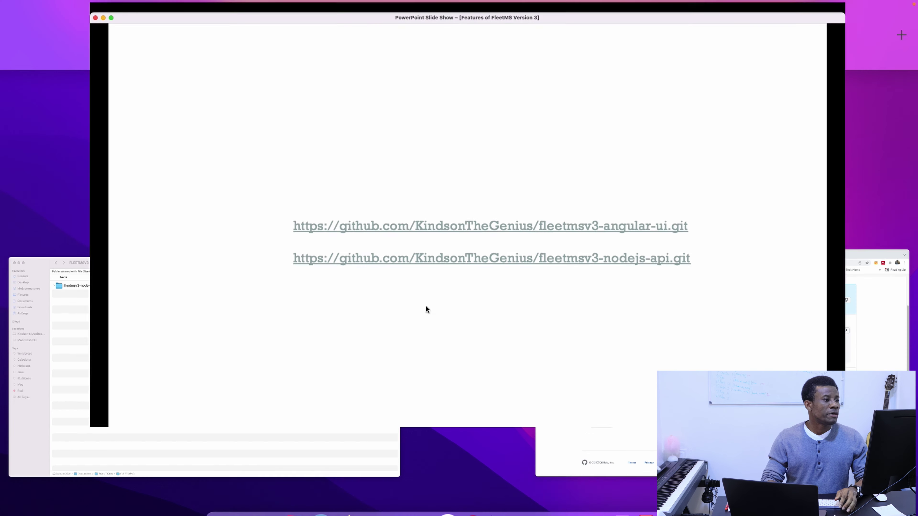
key("Escape")
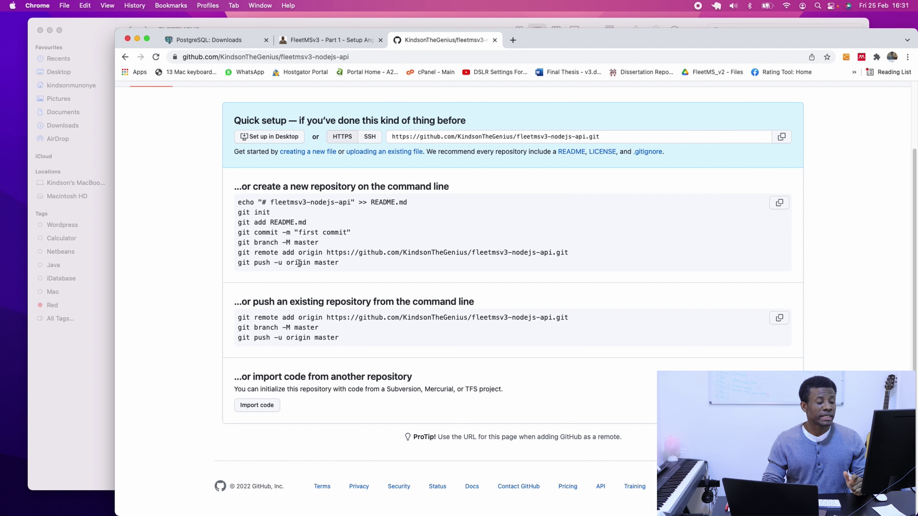
key("ctrl+Right")
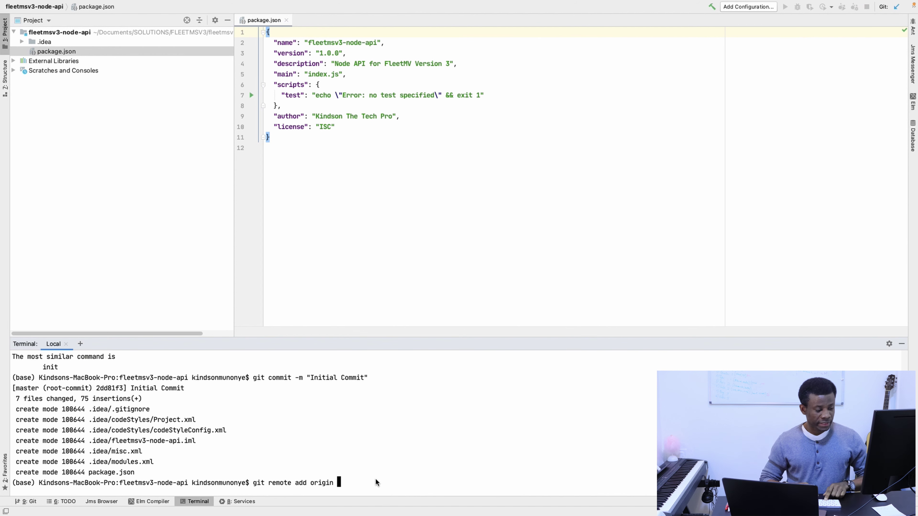
type("https://github.com/KindsonTheGenius/fleetmsv3-nodejs-api.git")
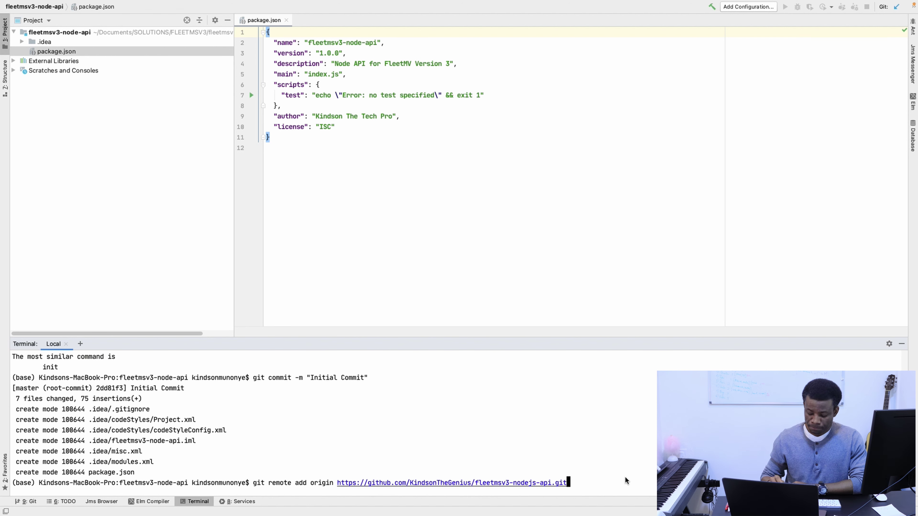
key("Return")
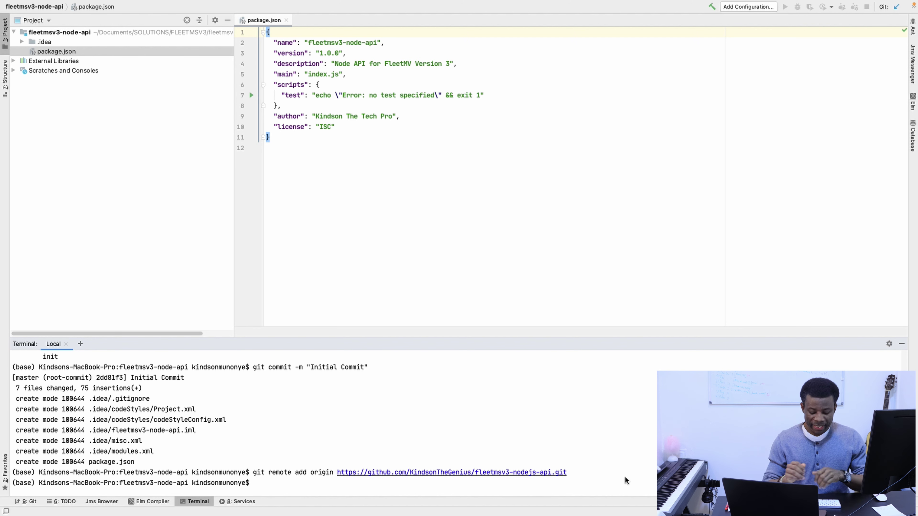
Run git push origin master to push the master branch to GitHub.
type("git ")
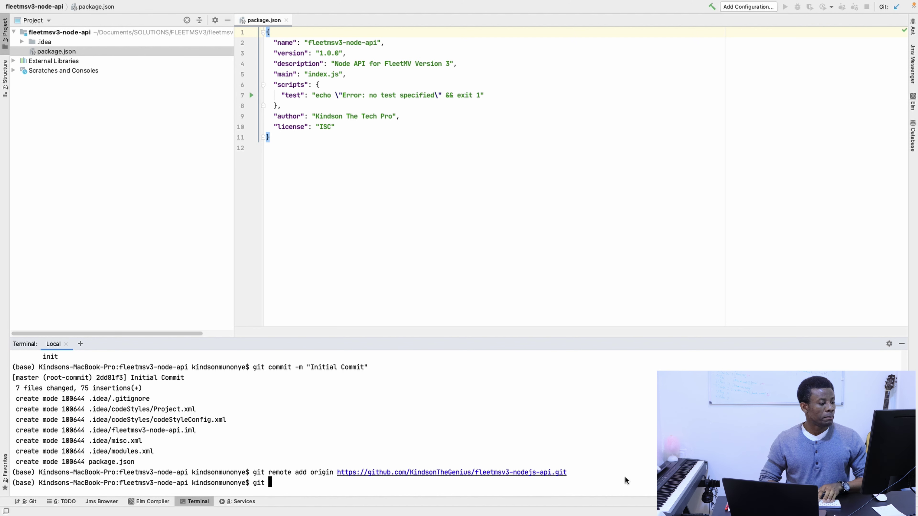
type("push origin master")
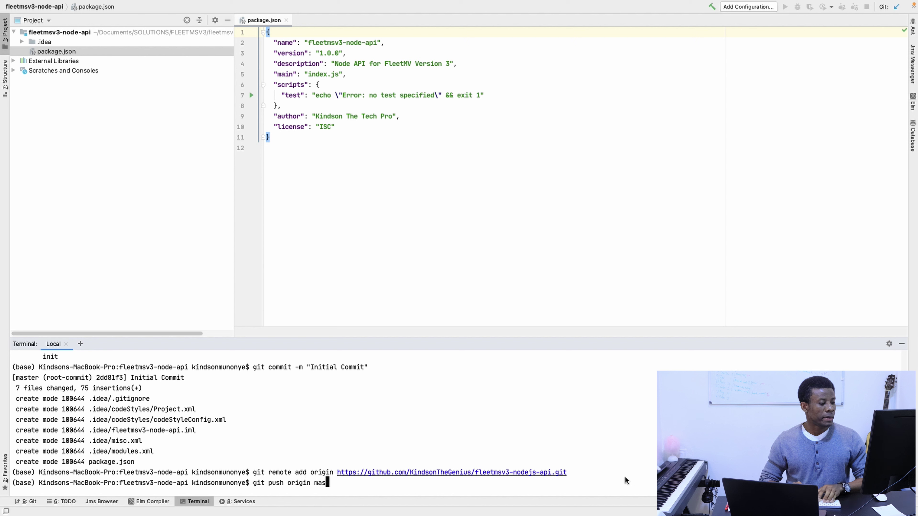
key("Return")
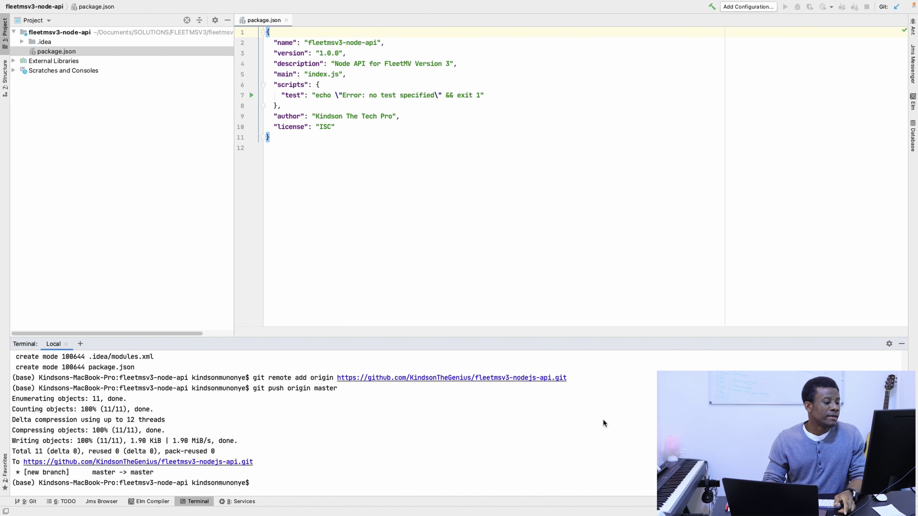
key("super+Tab")
key("ctrl+Right")
key("ctrl+Up")
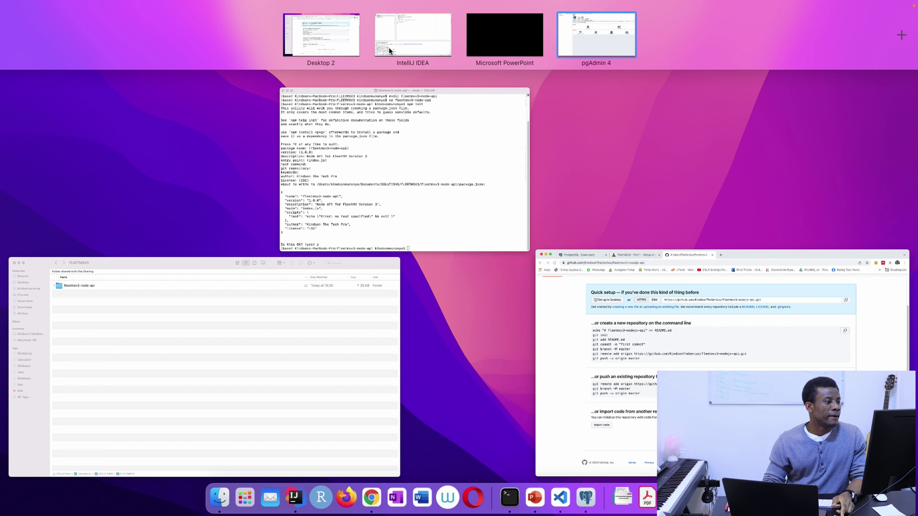
Check that .idea and package.json appear on the GitHub repo page, then return to the slide show.
left_click(578, 311)
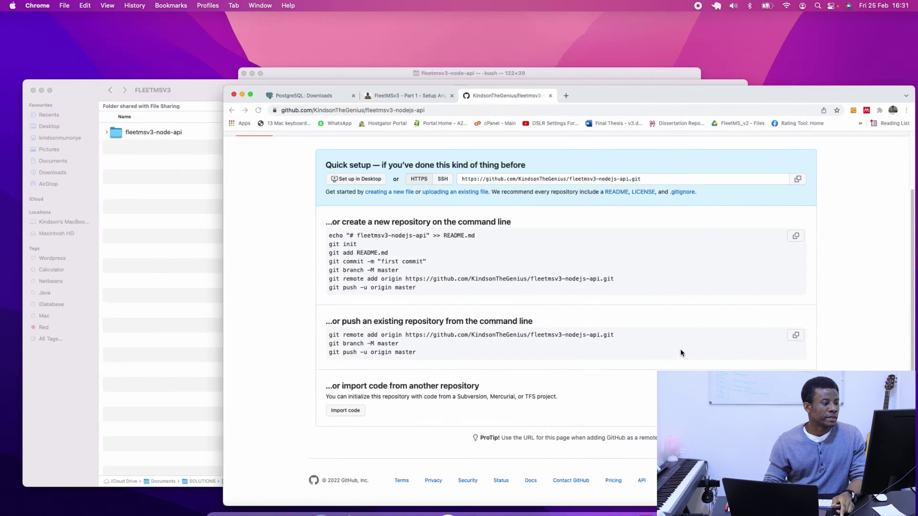
scroll(412, 211, "up", 3)
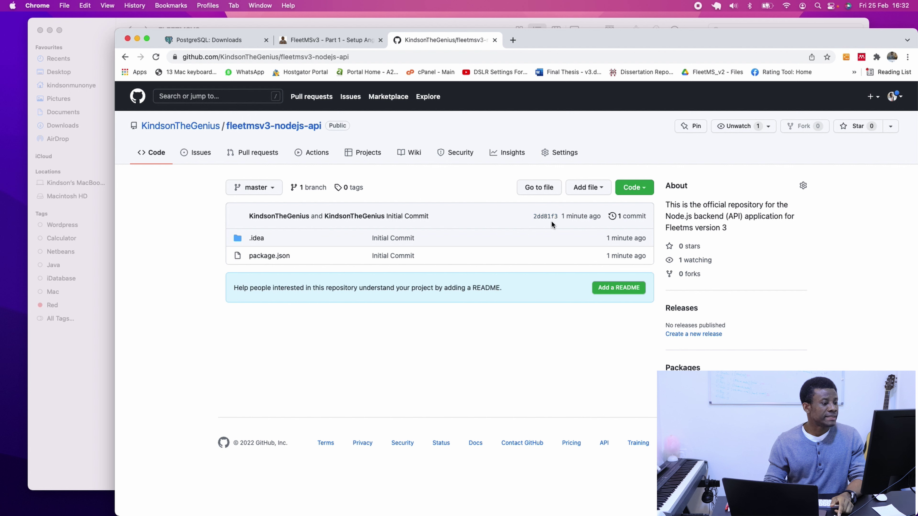
scroll(564, 221, "up", 5)
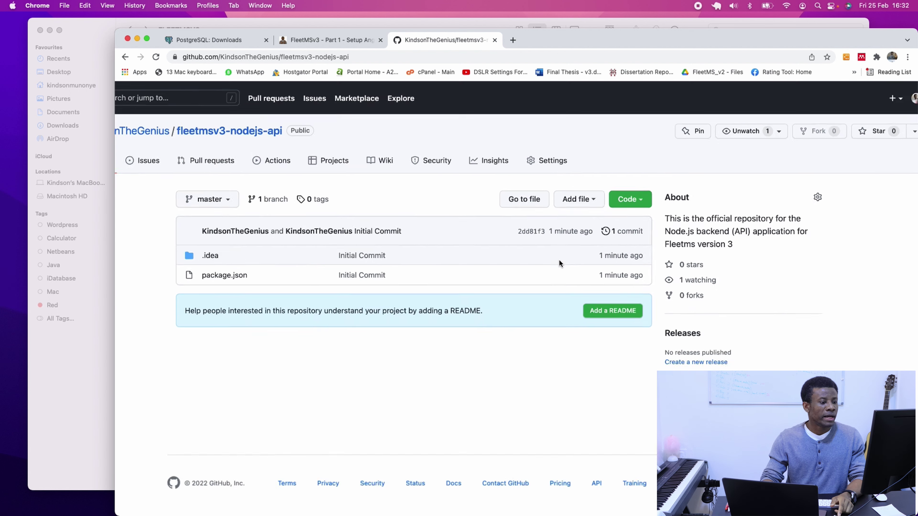
scroll(559, 262, "down", 5)
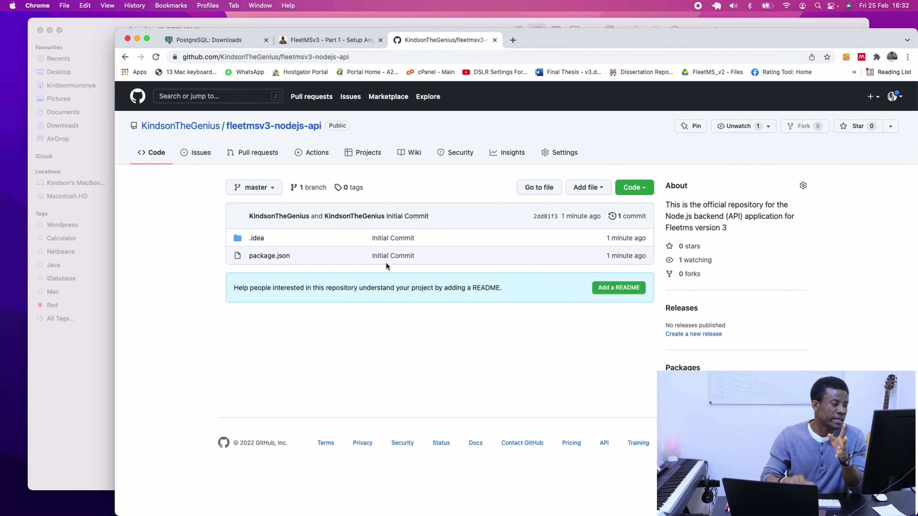
key("super+Tab")
key("ctrl+Up")
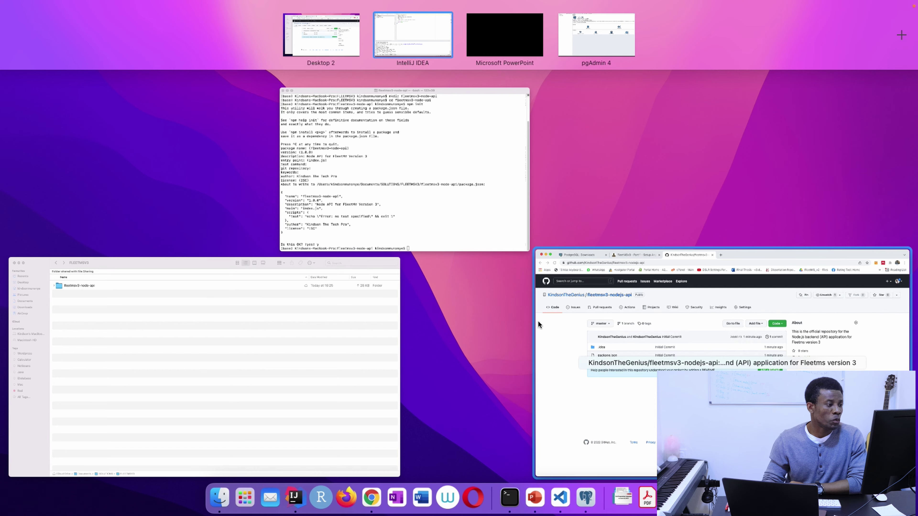
left_click(535, 499)
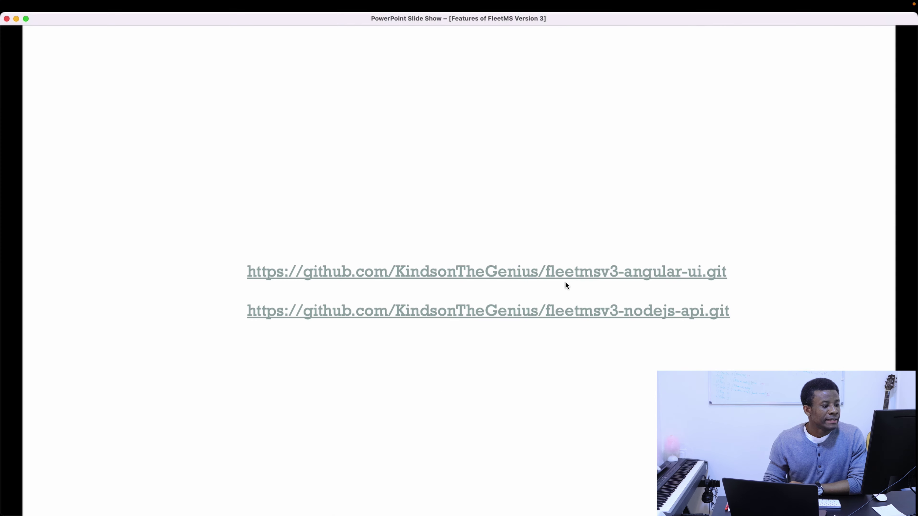
Move the slide show to the Initial Setup Tasks checklist and open Launchpad.
key("Left")
key("Left")
key("Left")
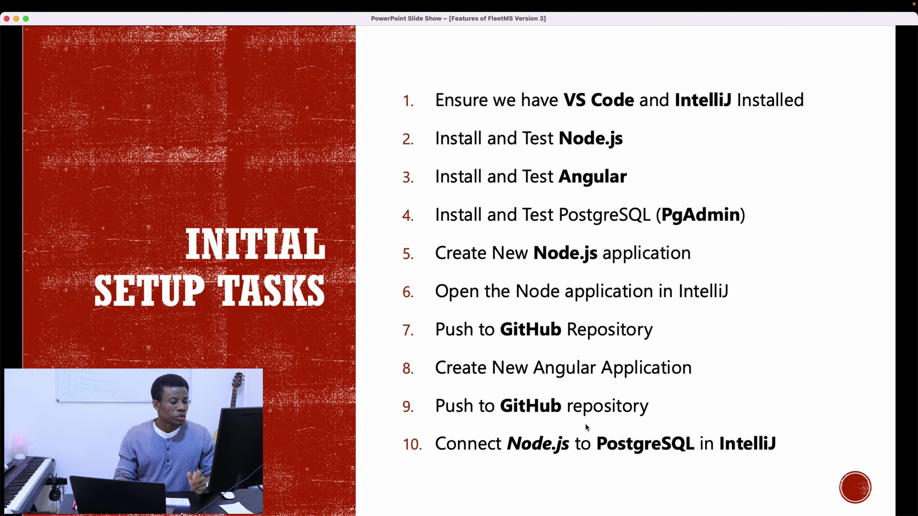
key("F4")
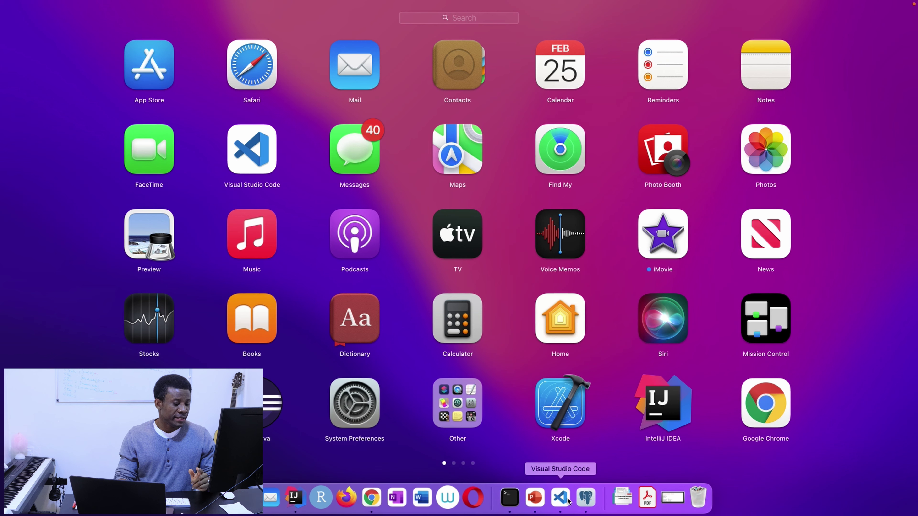
Add a new PostgreSQL data source from IntelliJ's Database tool window.
left_click(297, 501)
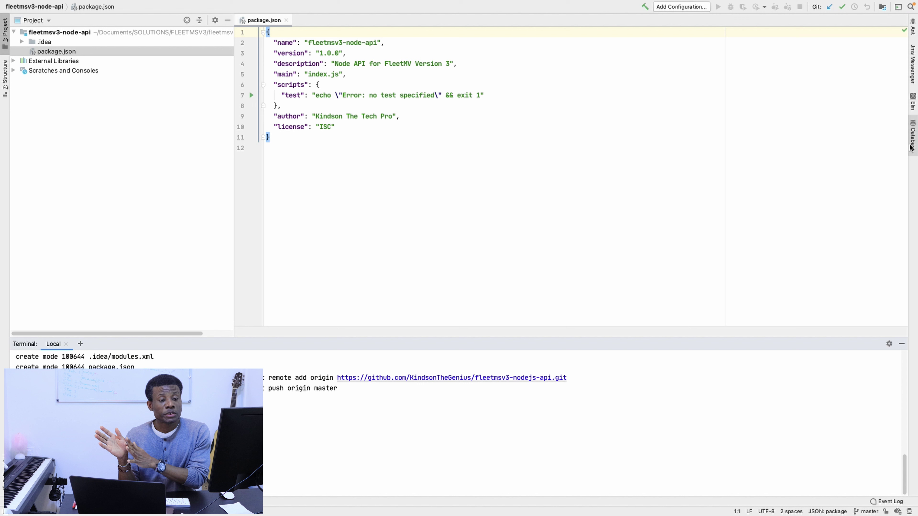
left_click(913, 137)
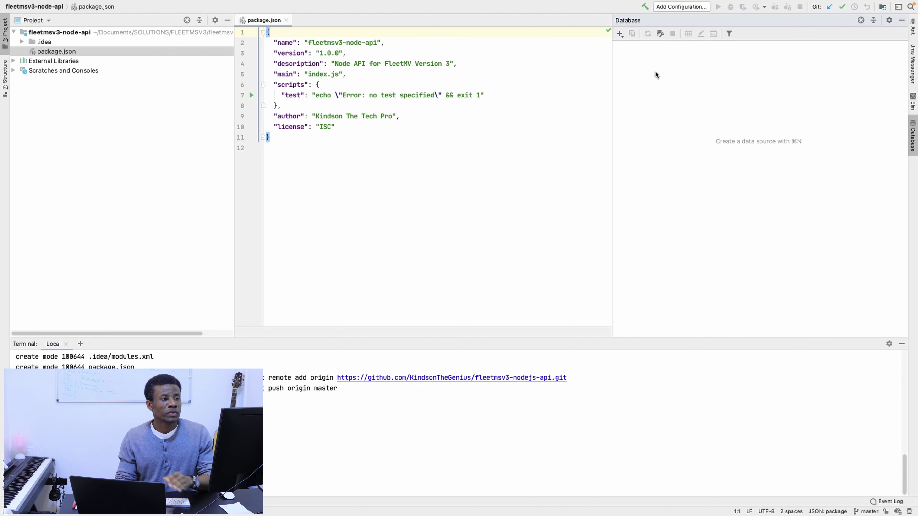
left_click(620, 35)
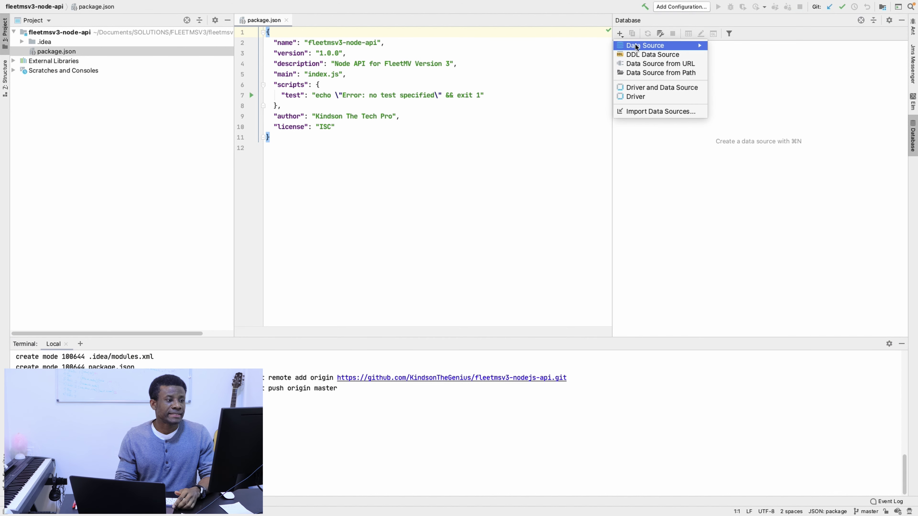
mouse_move(643, 46)
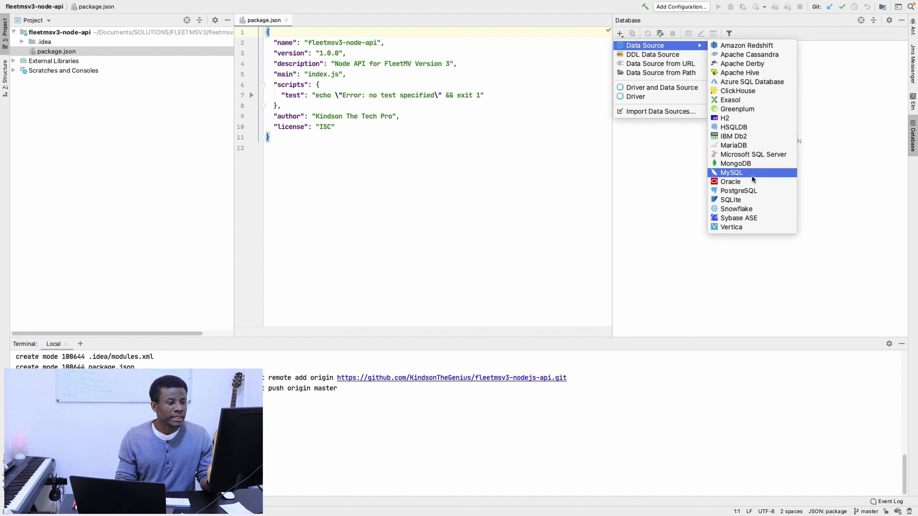
left_click(753, 194)
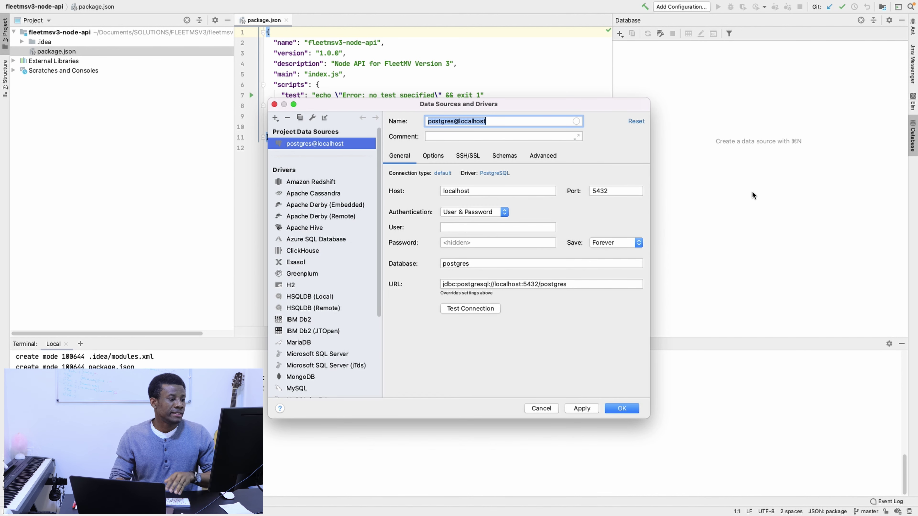
Enter postgres as the data source's database user.
left_click(501, 227)
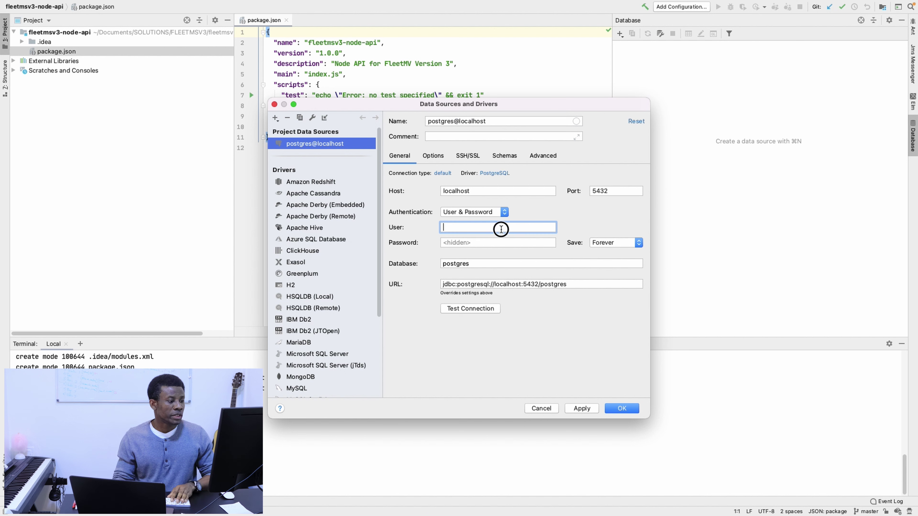
type("postgres")
key("Tab")
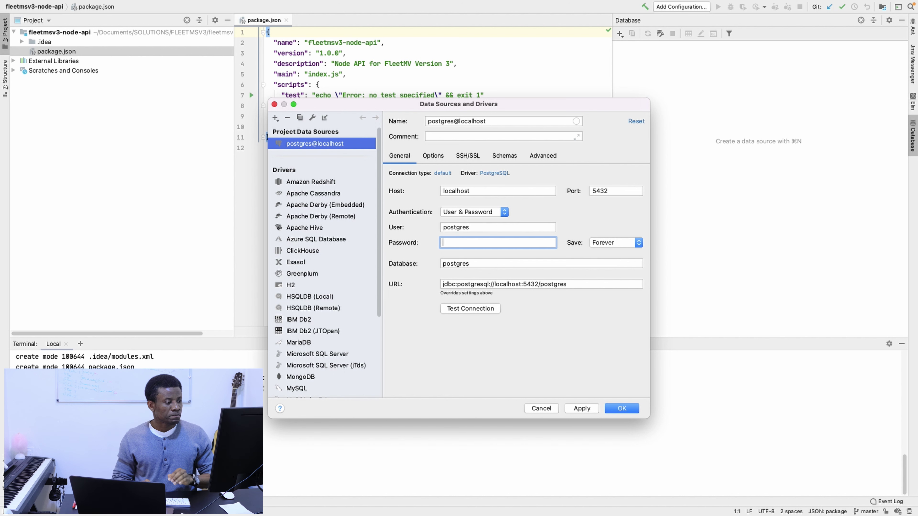
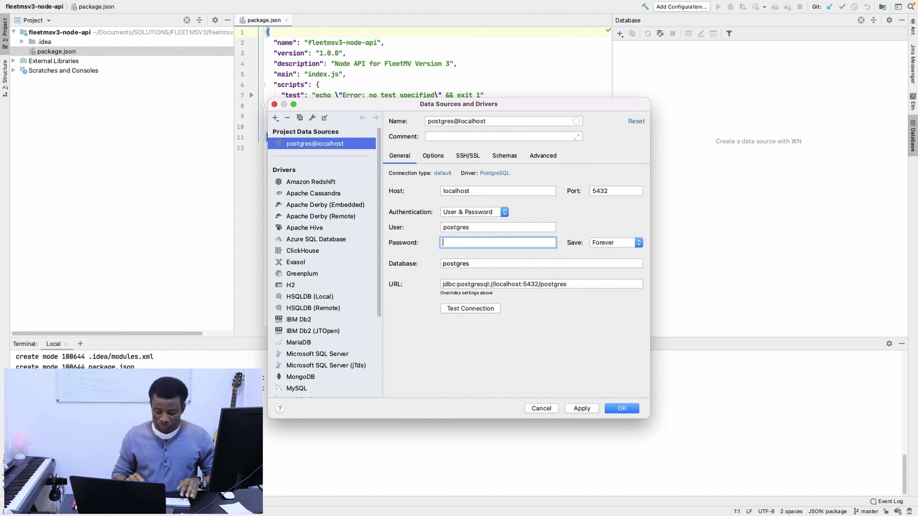
Enter the database password for postgres@localhost and save the data source, opening a console.
type("postg")
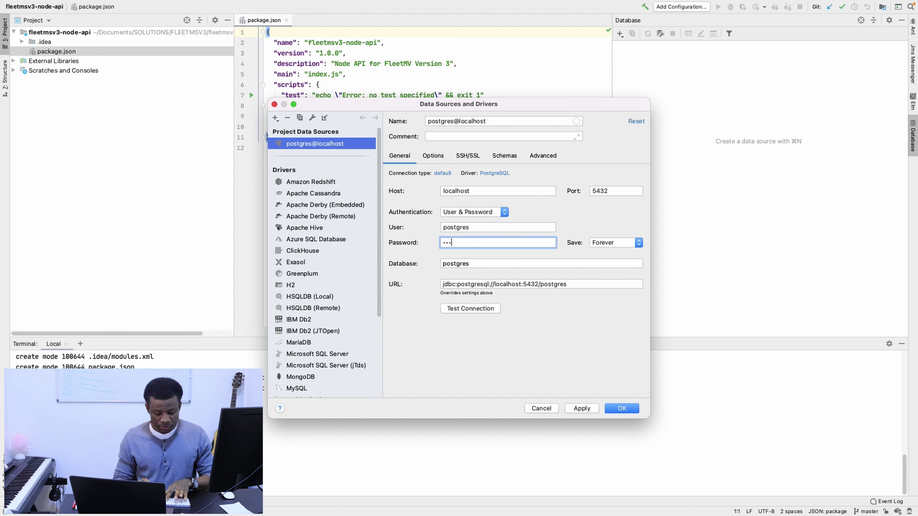
key("BackSpace")
key("BackSpace")
key("BackSpace")
key("BackSpace")
key("BackSpace")
type("postgres")
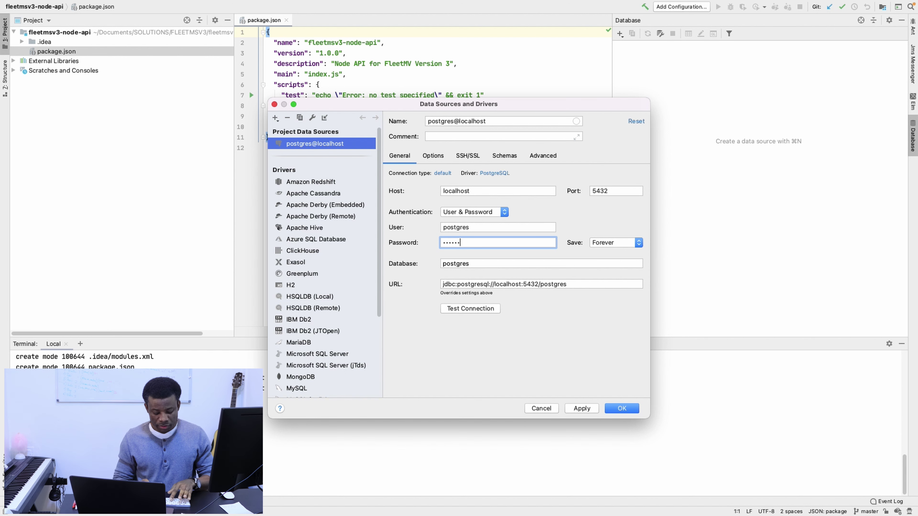
key("Return")
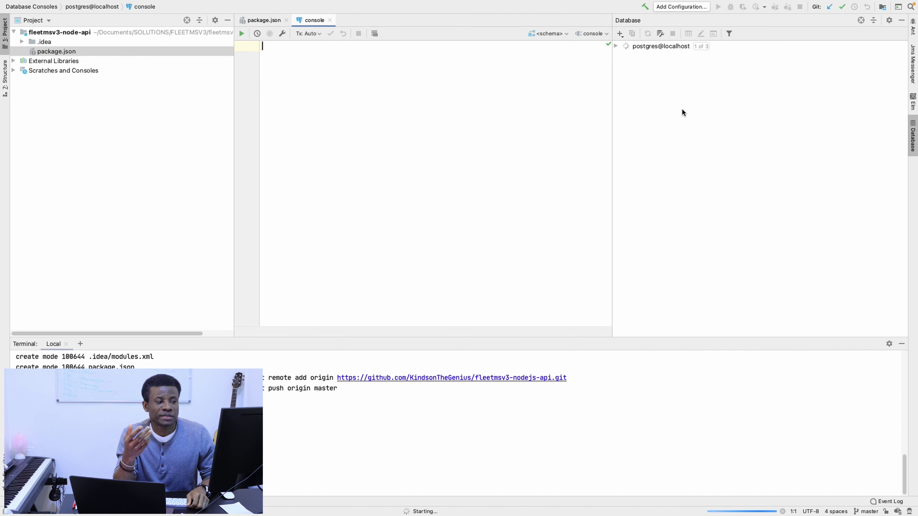
Expand postgres@localhost to show the roles and the public schema's tables.
left_click(616, 46)
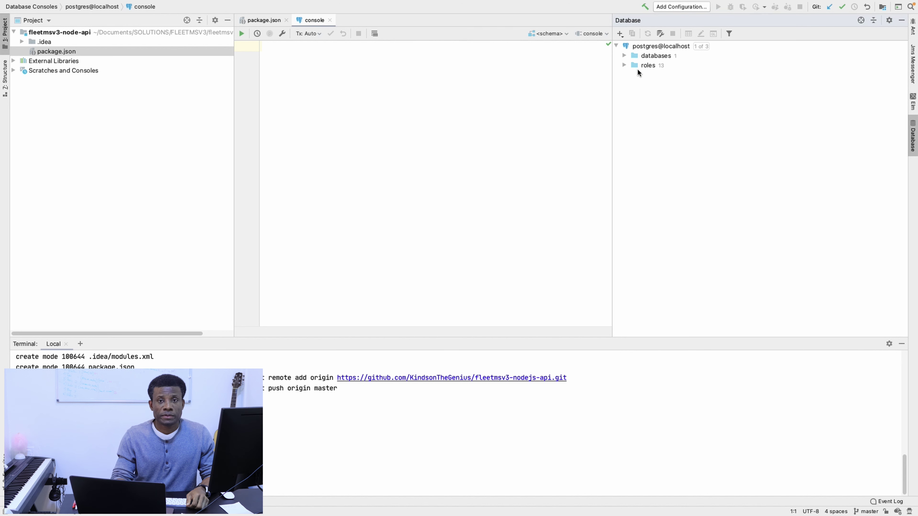
left_click(624, 55)
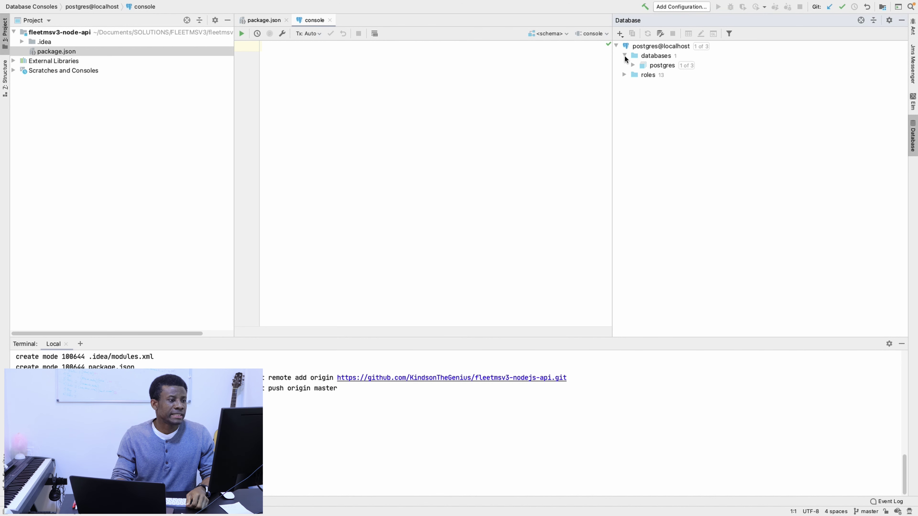
left_click(624, 75)
left_click(633, 65)
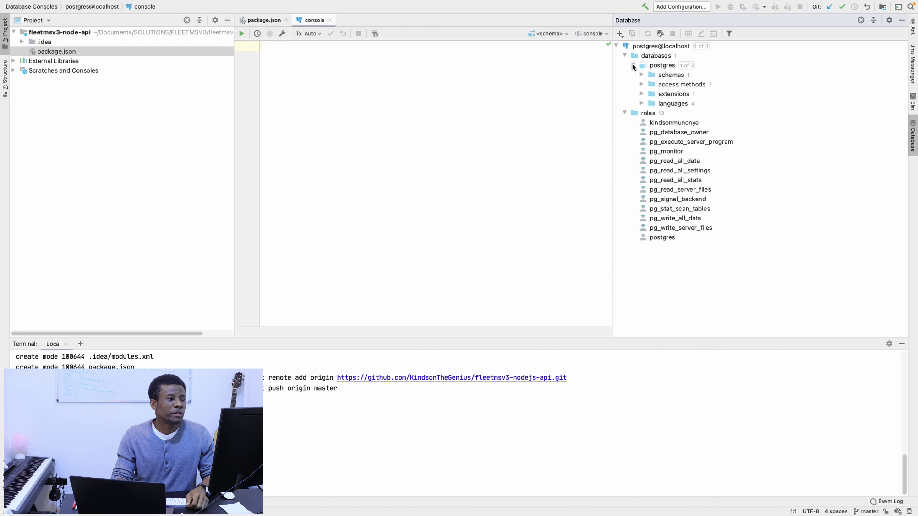
left_click(641, 75)
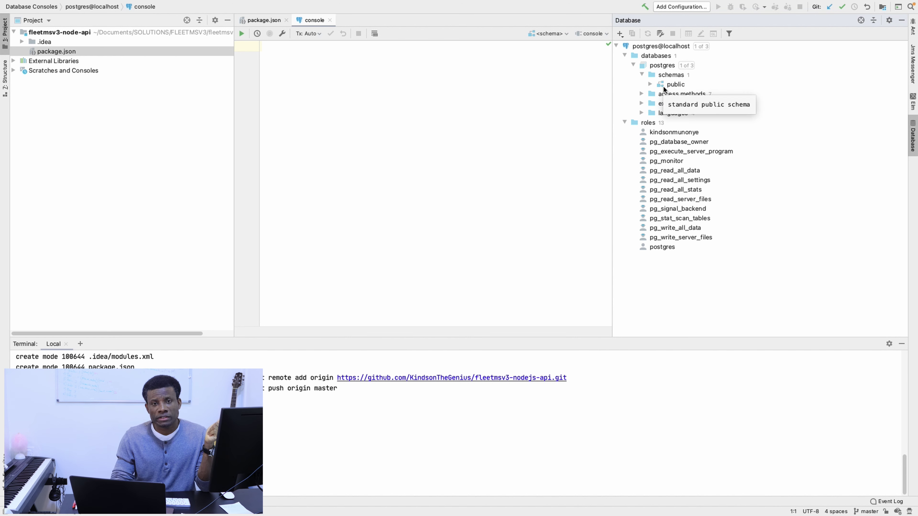
left_click(651, 85)
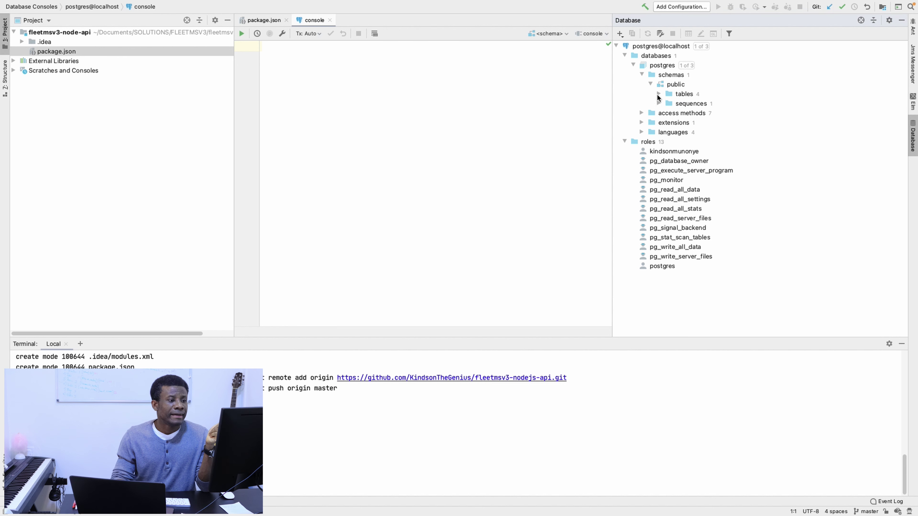
left_click(659, 93)
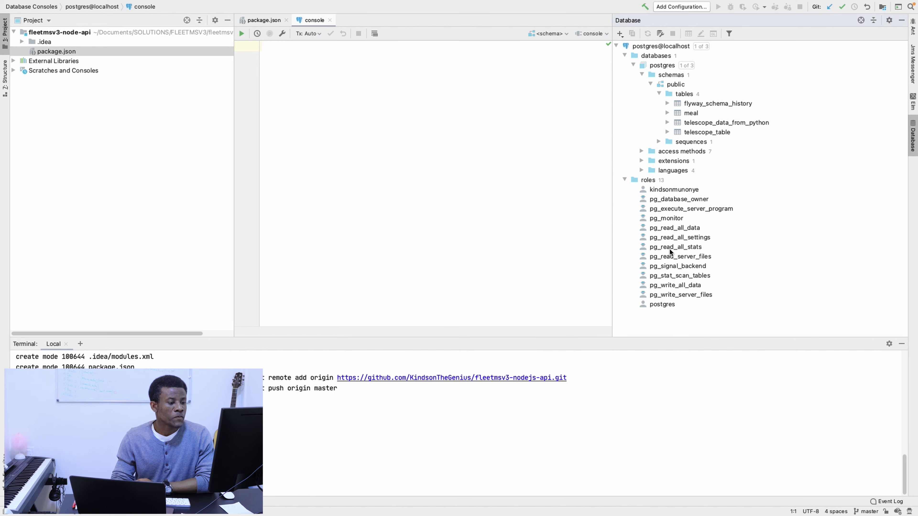
key("ctrl+Right")
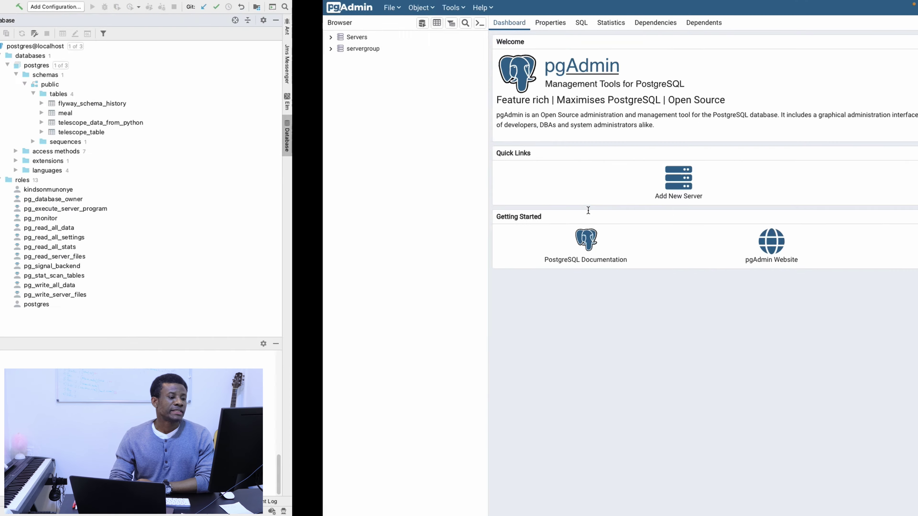
Launch Visual Studio Code from Launchpad.
key("ctrl+Left")
key("ctrl+Left")
key("F4")
left_click(561, 498)
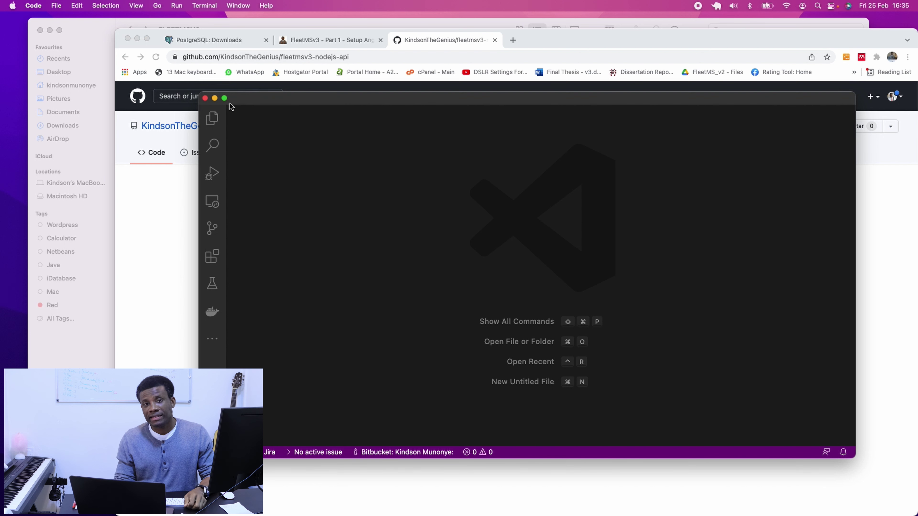
Make the Visual Studio Code welcome window full screen.
left_click(225, 98)
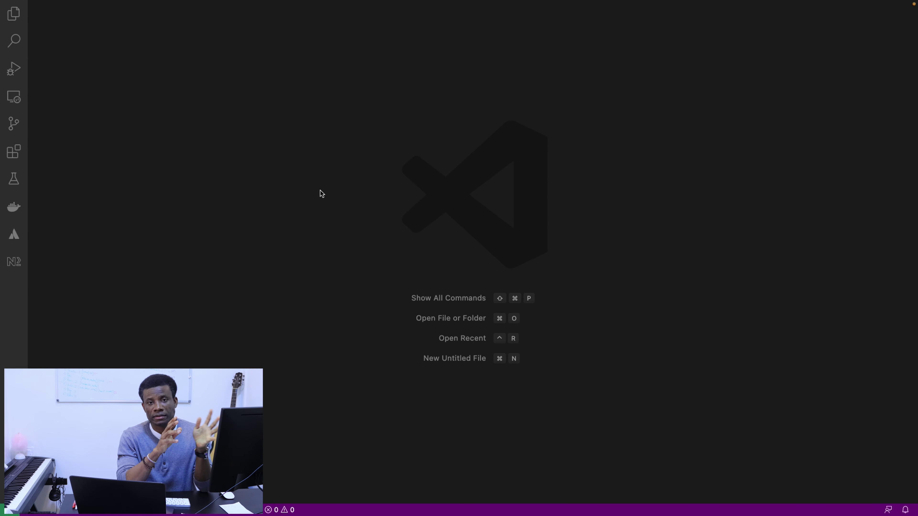
mouse_move(371, 512)
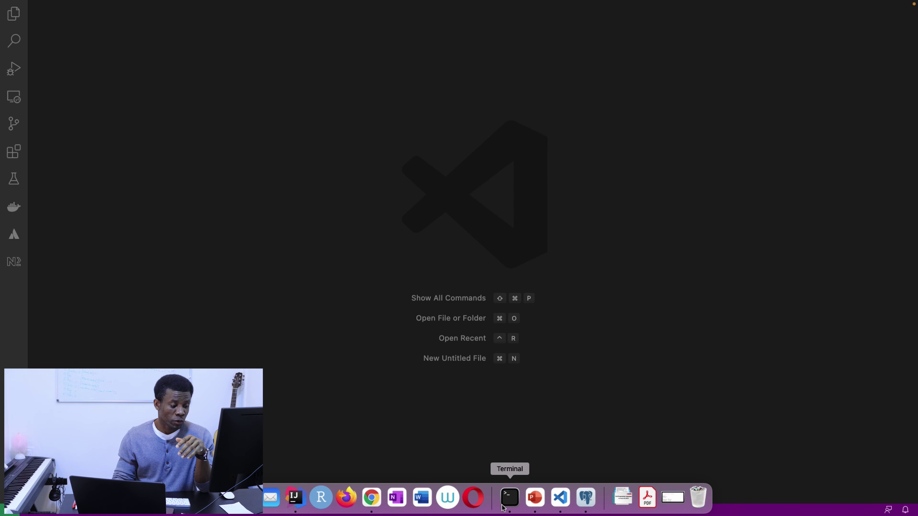
Create a new folder named fleetmsv3-angular-ui inside Documents > FLEETMSV3 in Finder.
left_click(267, 506)
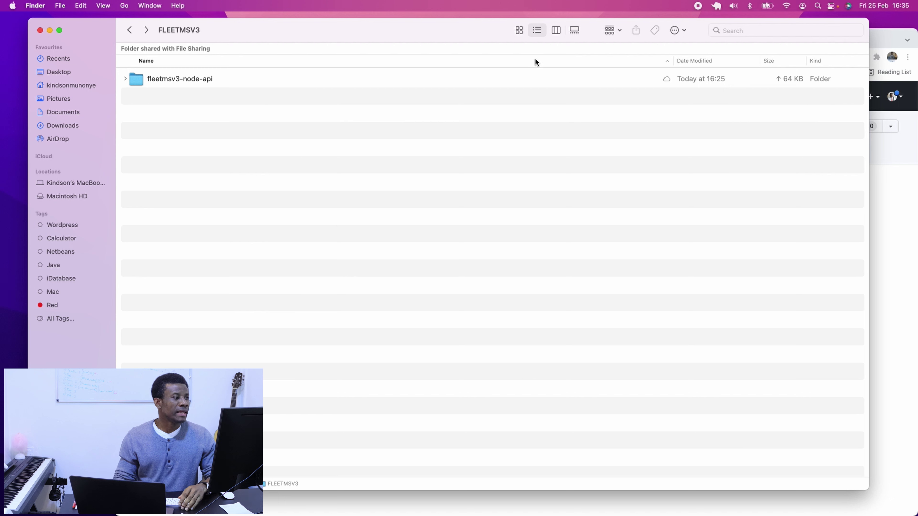
left_click(130, 31)
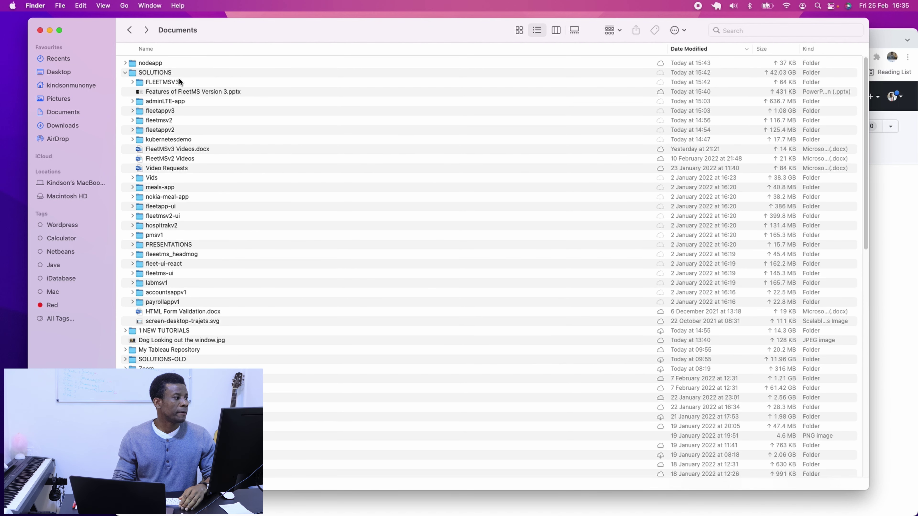
double_click(161, 83)
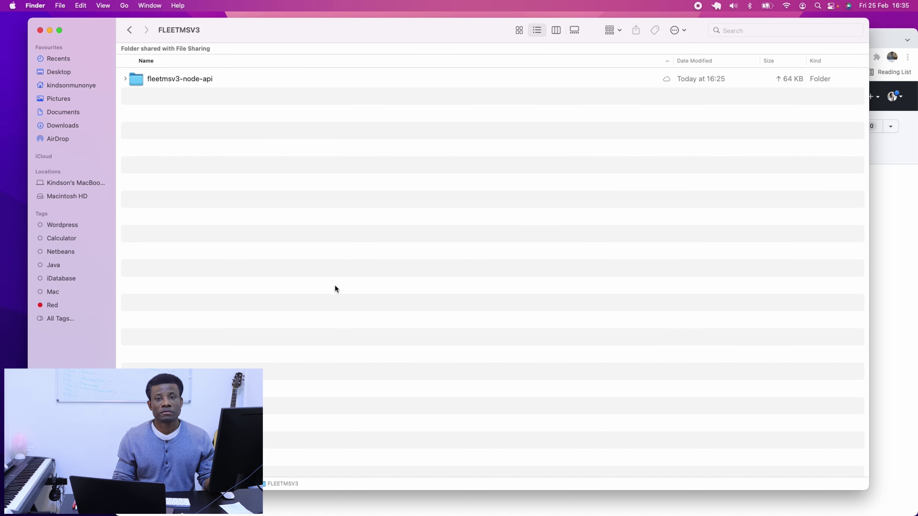
right_click(326, 233)
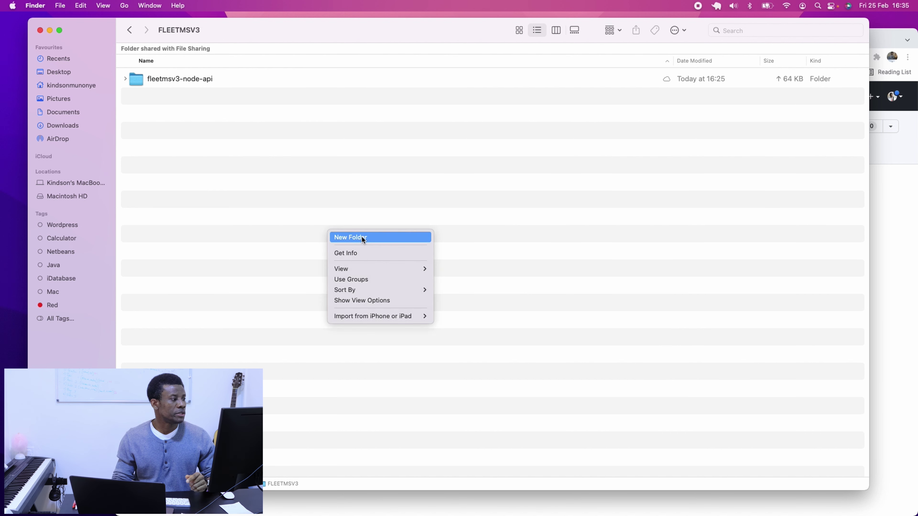
left_click(362, 237)
type("f")
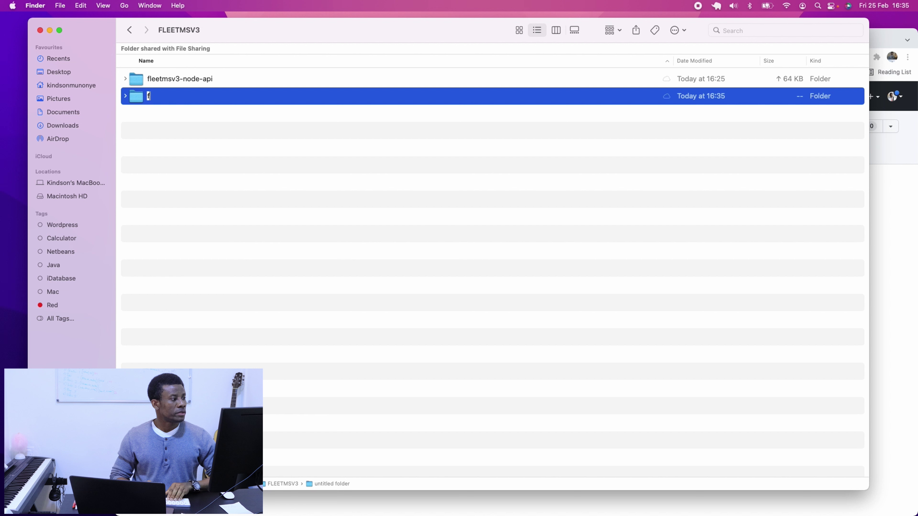
type("leetmsv")
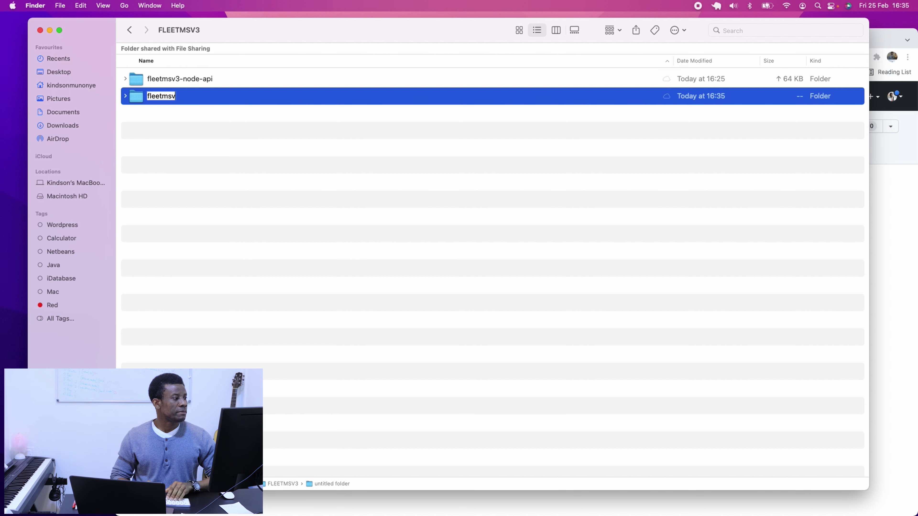
type("3-")
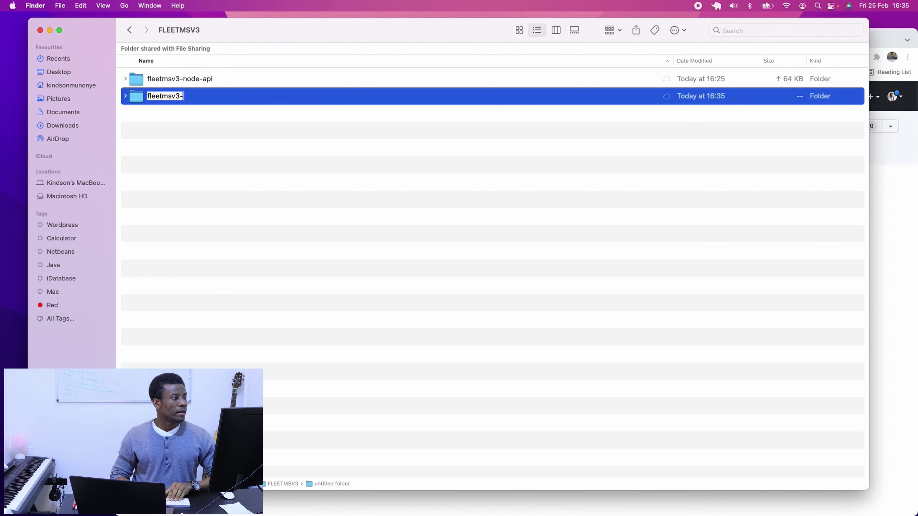
type("angula")
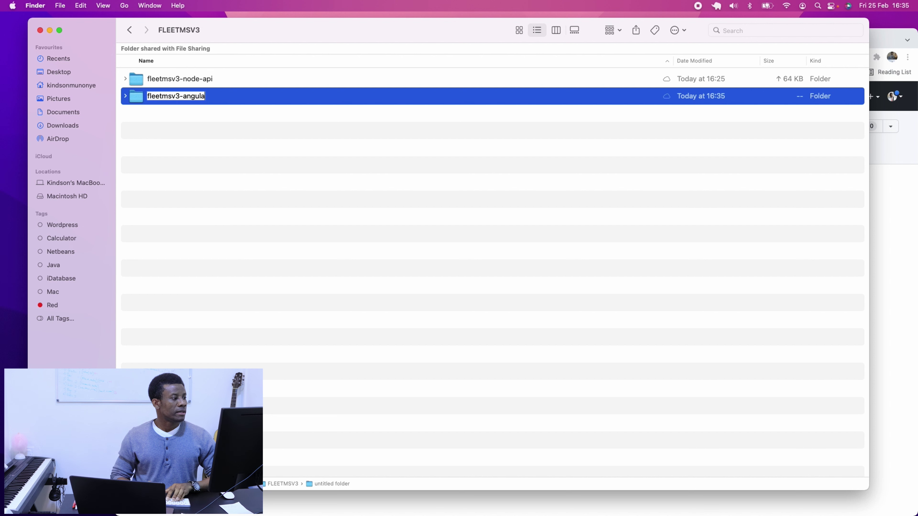
type("r-ui")
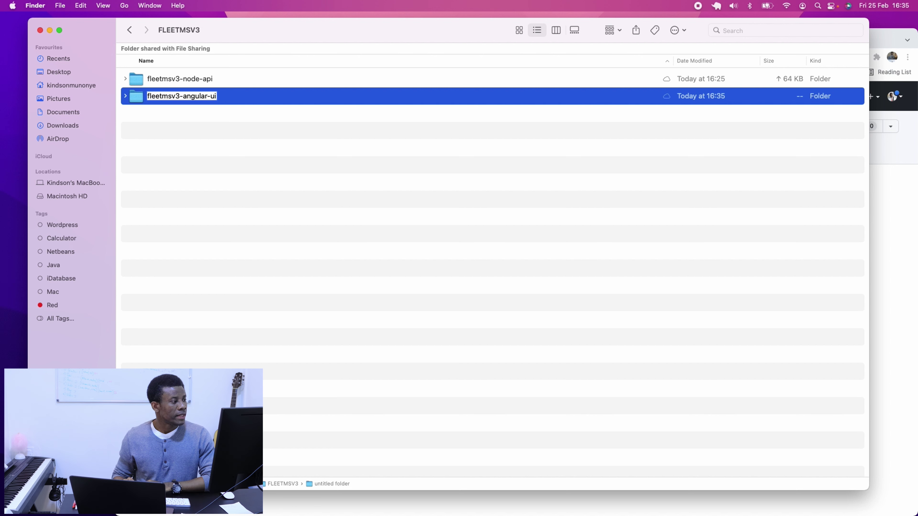
key("Return")
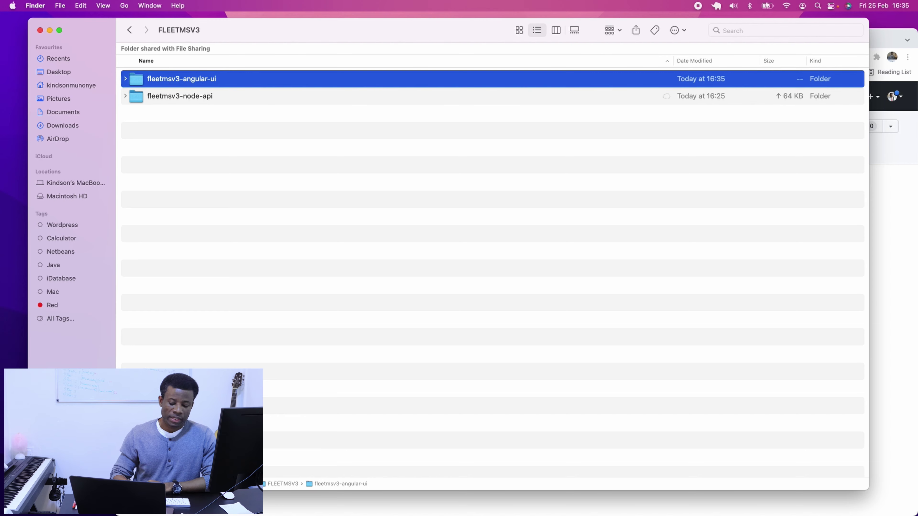
key("ctrl+Up")
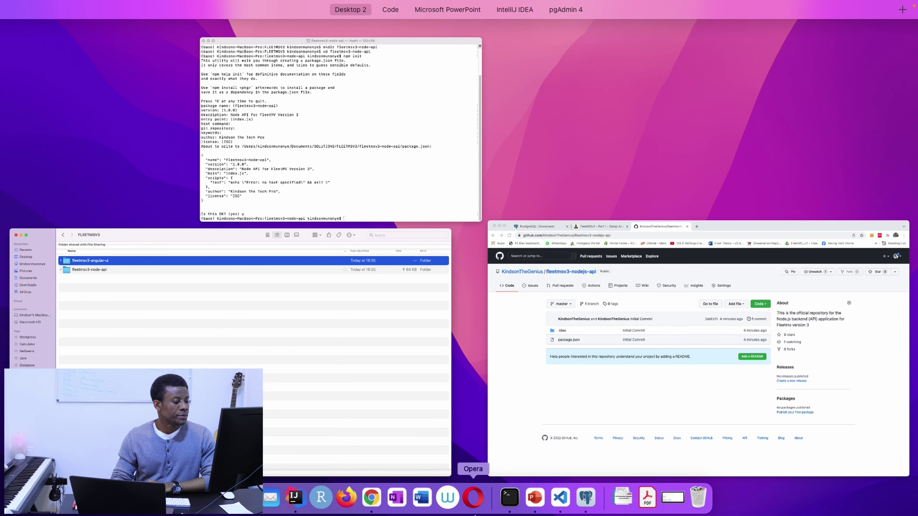
Open the FLEETMSV3 folder as the Visual Studio Code workspace.
left_click(560, 498)
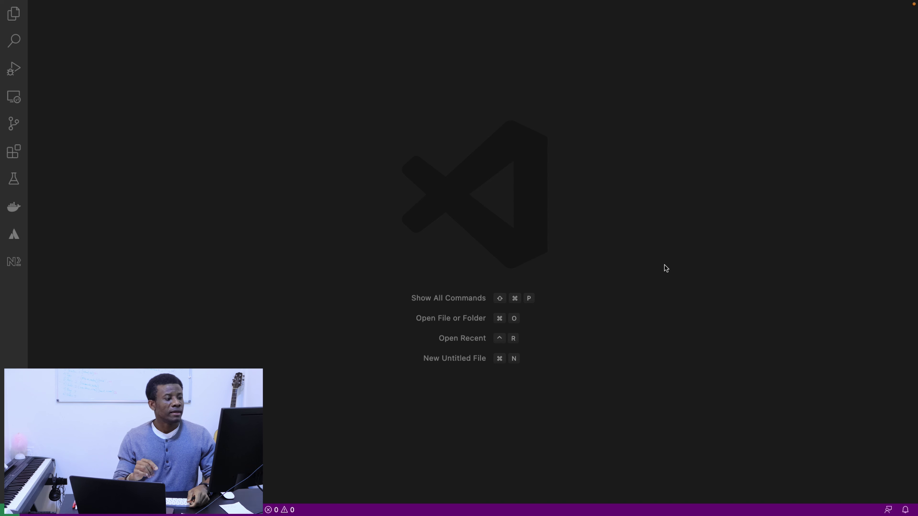
mouse_move(39, 7)
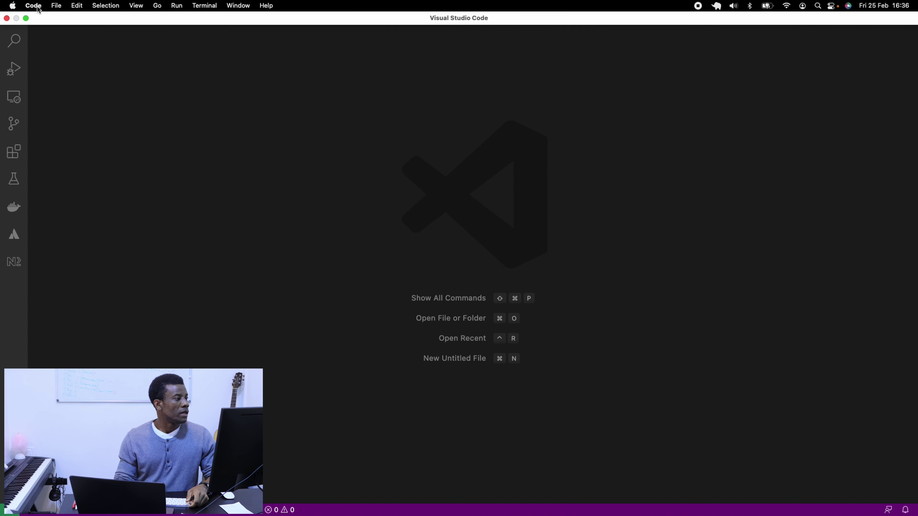
left_click(56, 5)
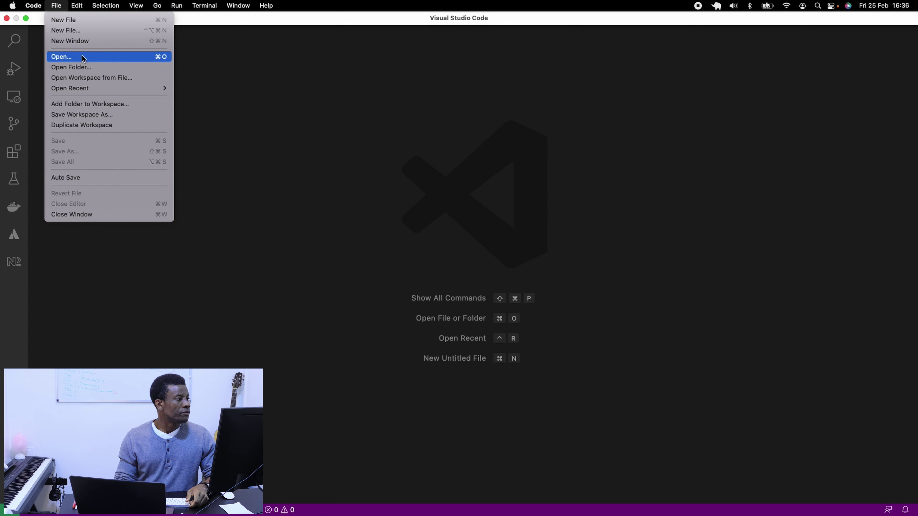
left_click(85, 68)
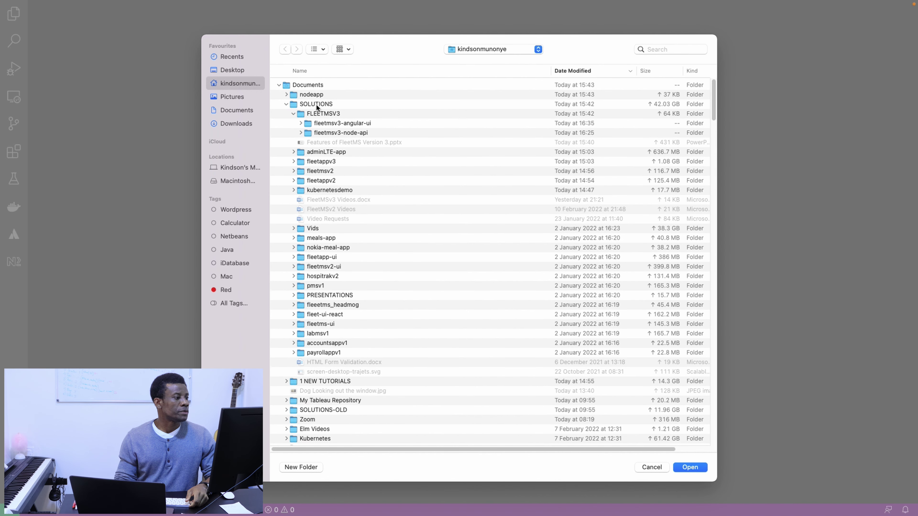
left_click(321, 115)
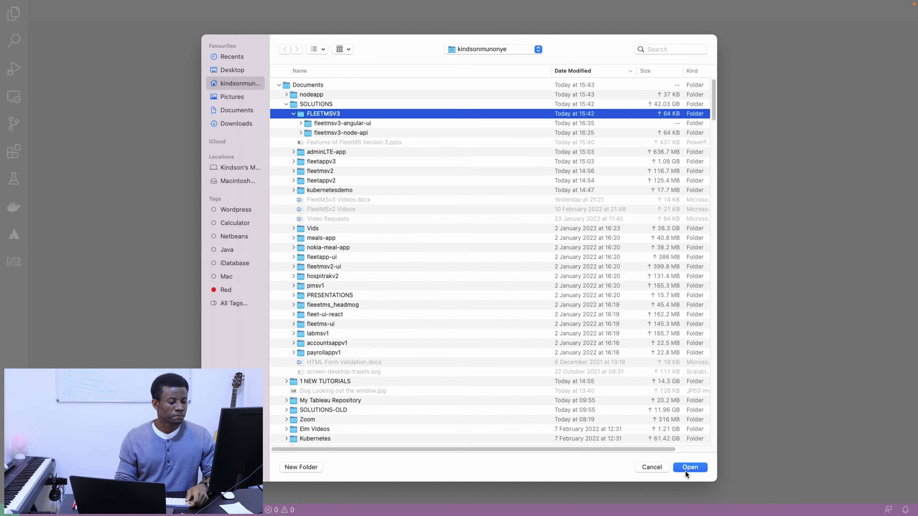
left_click(690, 467)
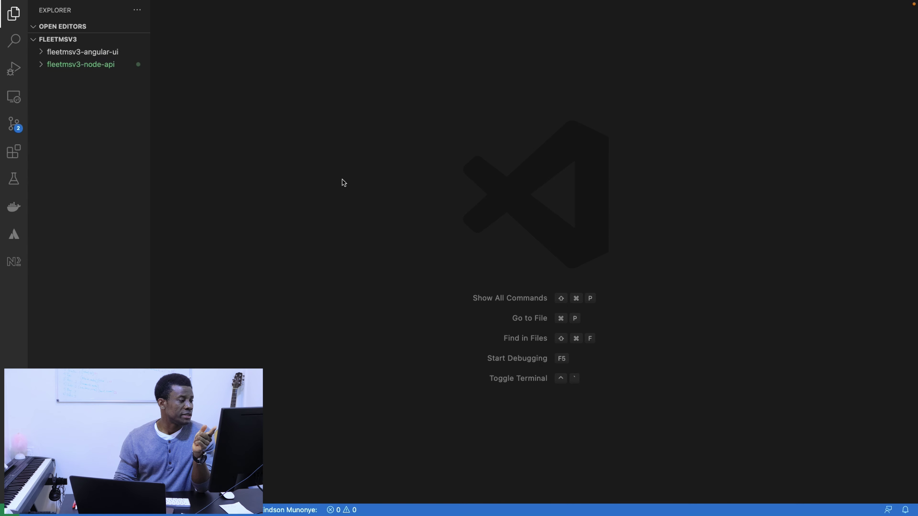
key("ctrl+Right")
key("ctrl+Up")
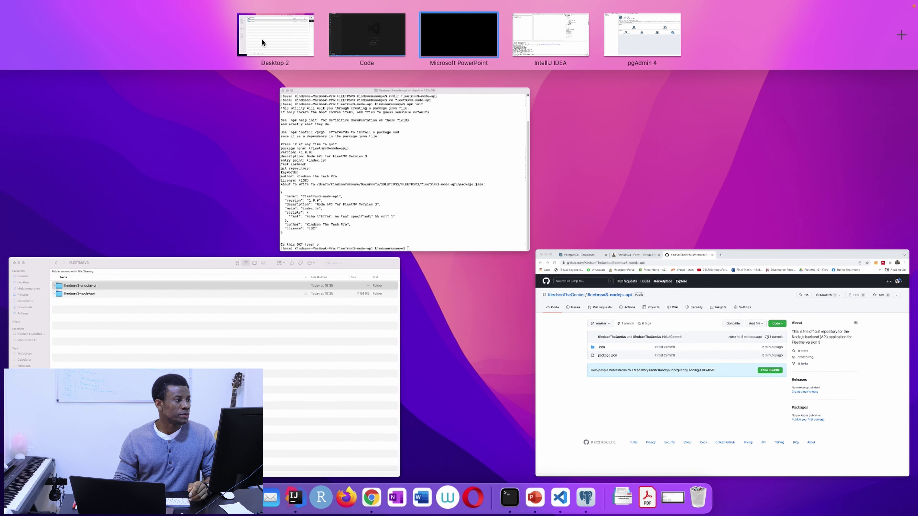
In Finder, go to Documents > FLEETMSV3 and select the fleetmsv3-angular-ui folder.
left_click(264, 41)
left_click(130, 31)
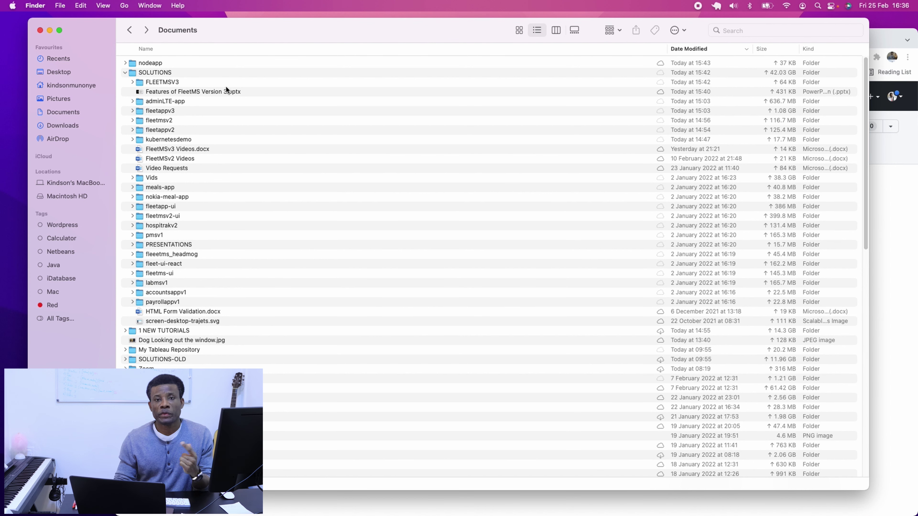
double_click(173, 83)
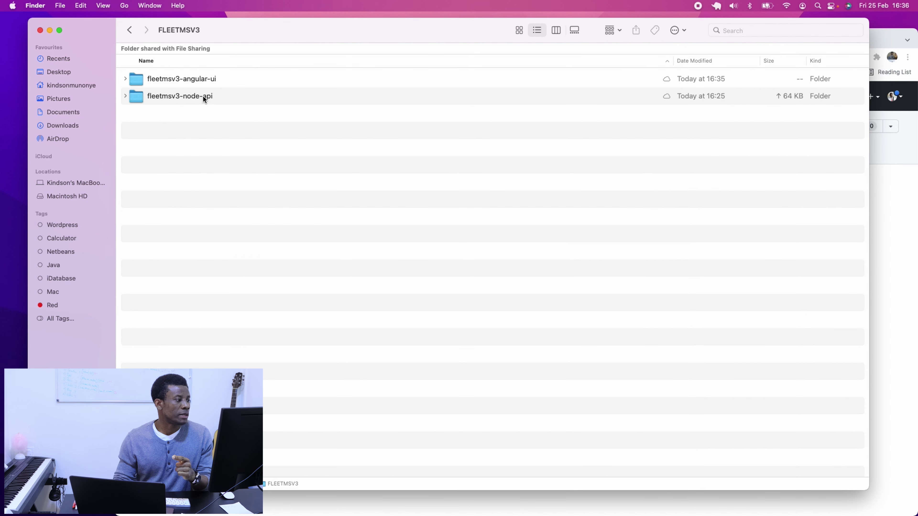
left_click(203, 79)
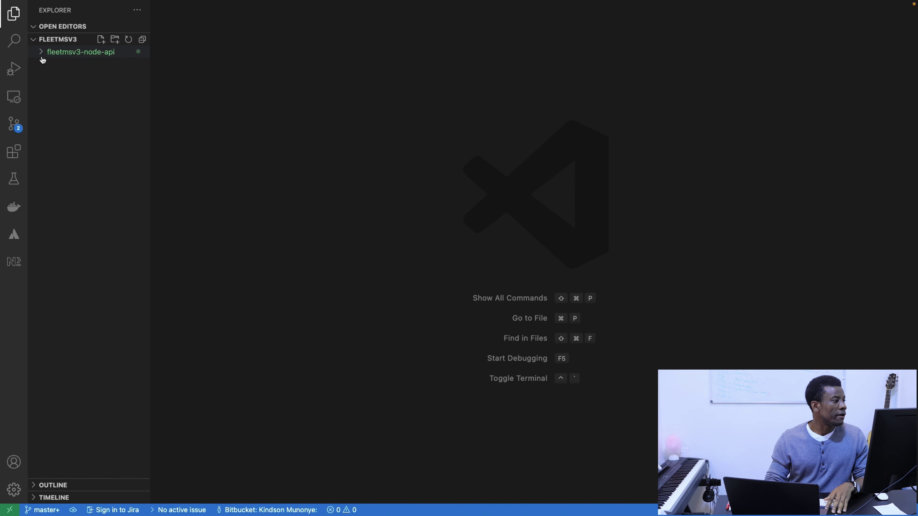
Start a new integrated terminal for the FLEETMSV3 workspace.
mouse_move(136, 8)
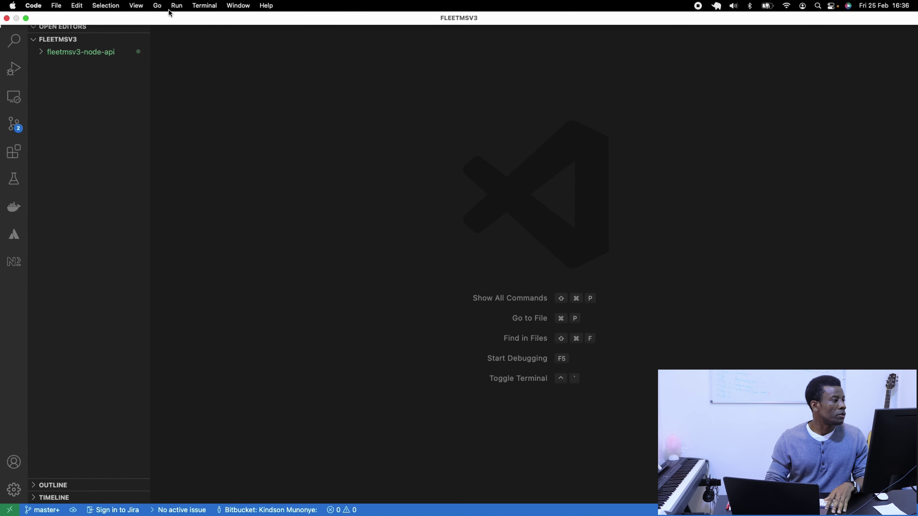
left_click(204, 5)
left_click(221, 21)
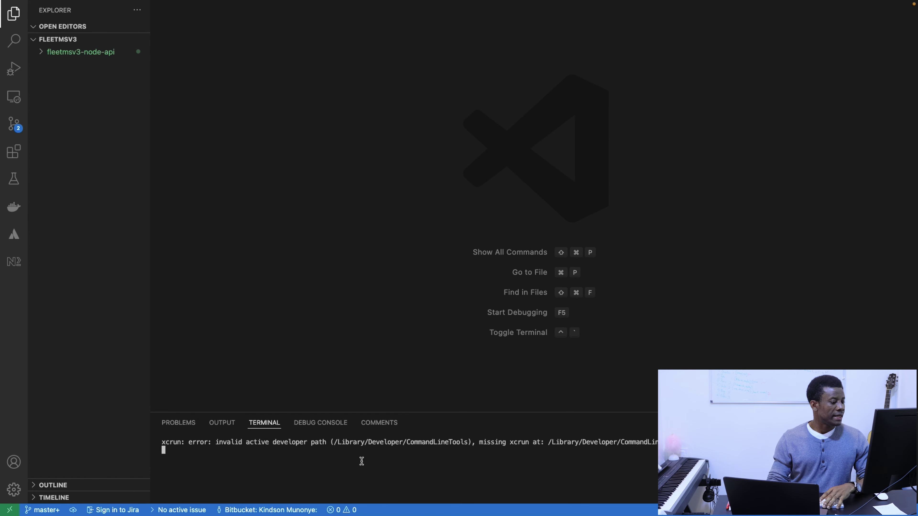
mouse_move(54, 4)
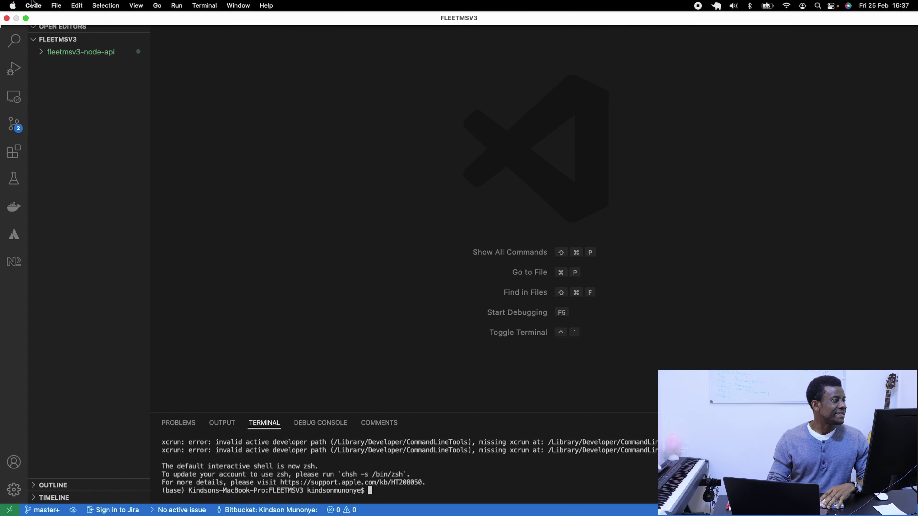
Close the FLEETMSV3 folder and reopen it from SOLUTIONS so the terminal starts there.
left_click(56, 5)
left_click(72, 211)
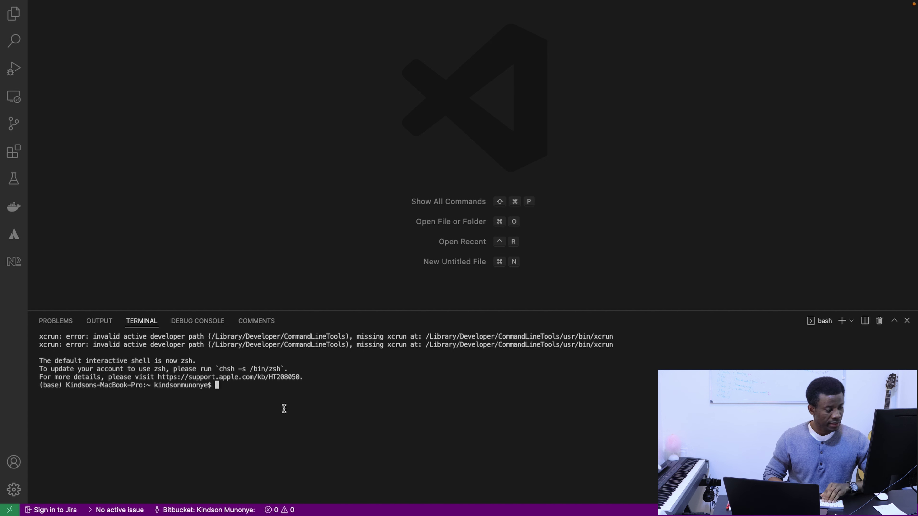
key("super+o")
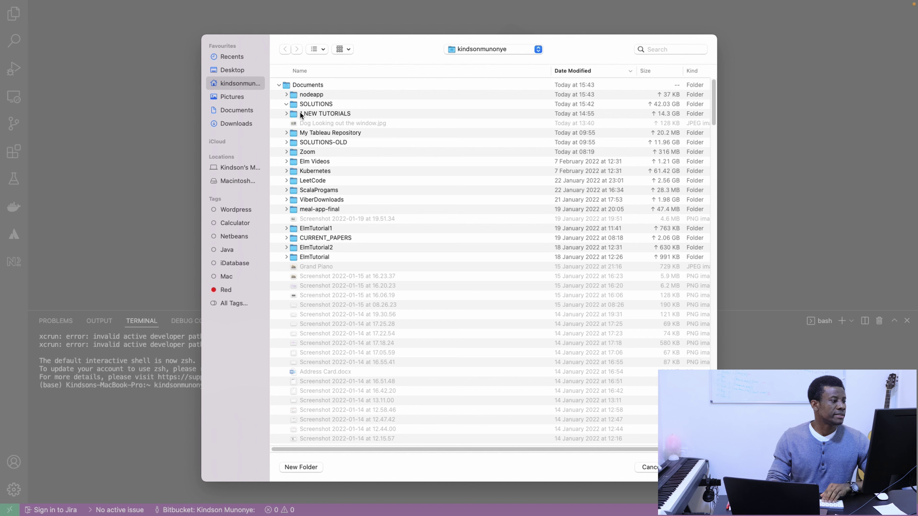
left_click(286, 104)
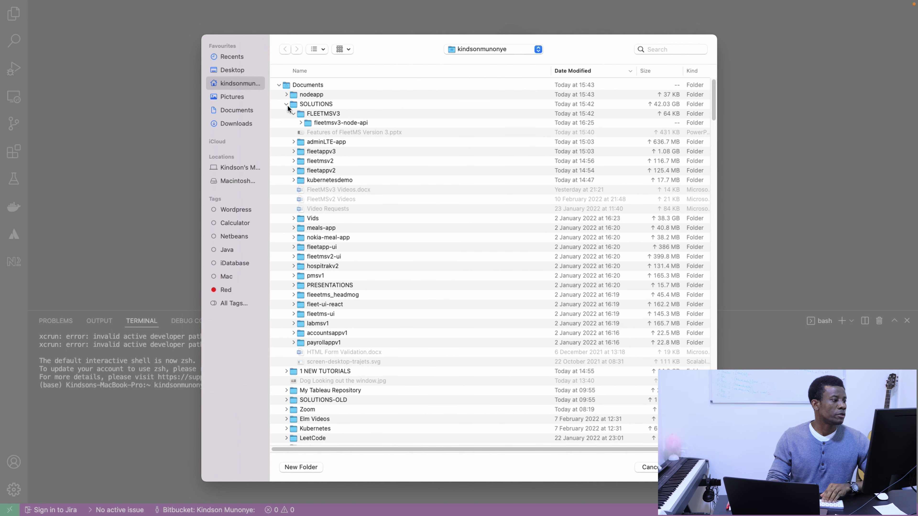
left_click(316, 114)
key("Return")
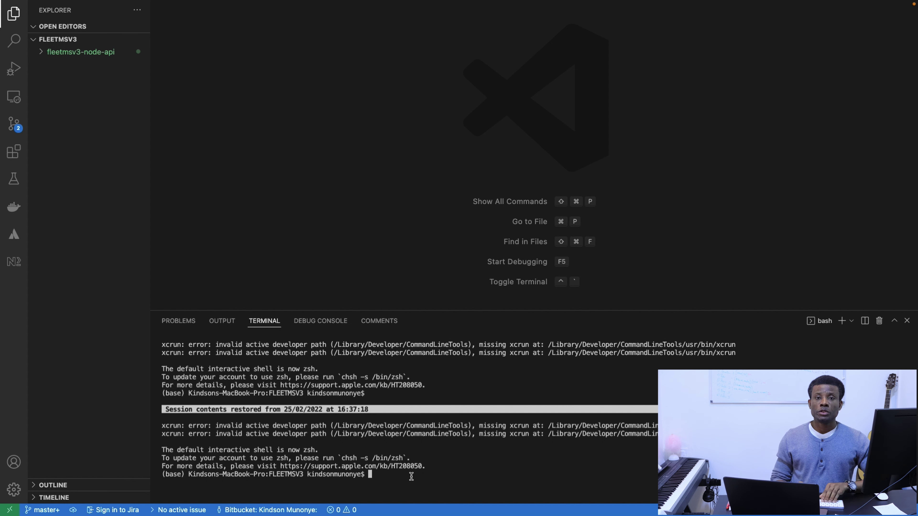
Clear the terminal and run ng new fleetmsv3-angular-ui.
type("clear")
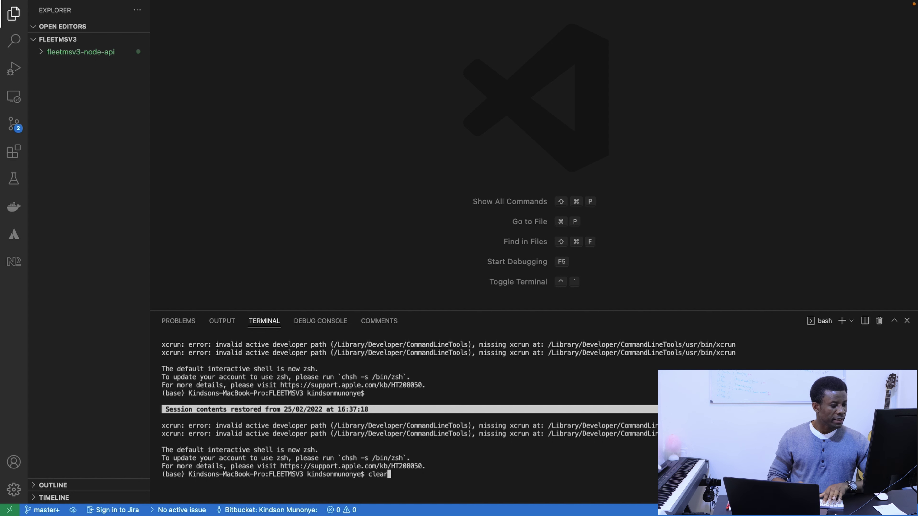
key("Return")
type("ng new fleetmsv3-angular-ui")
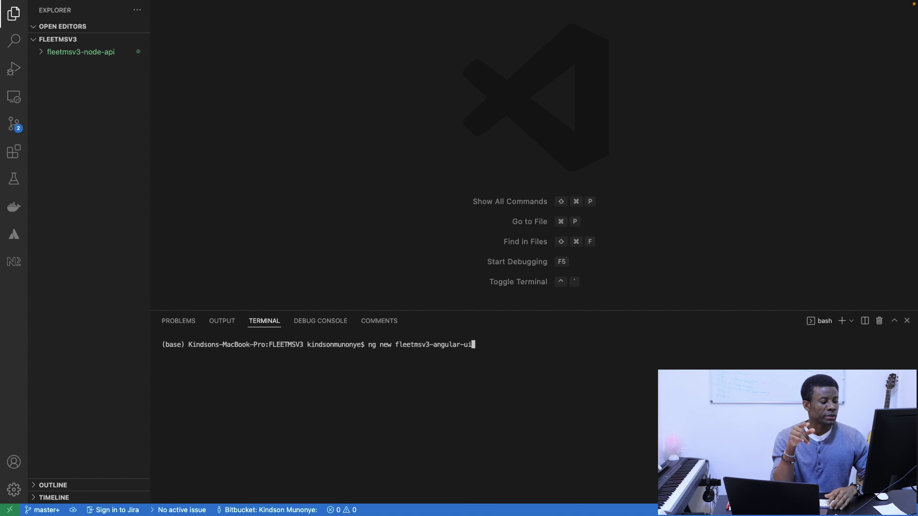
key("Return")
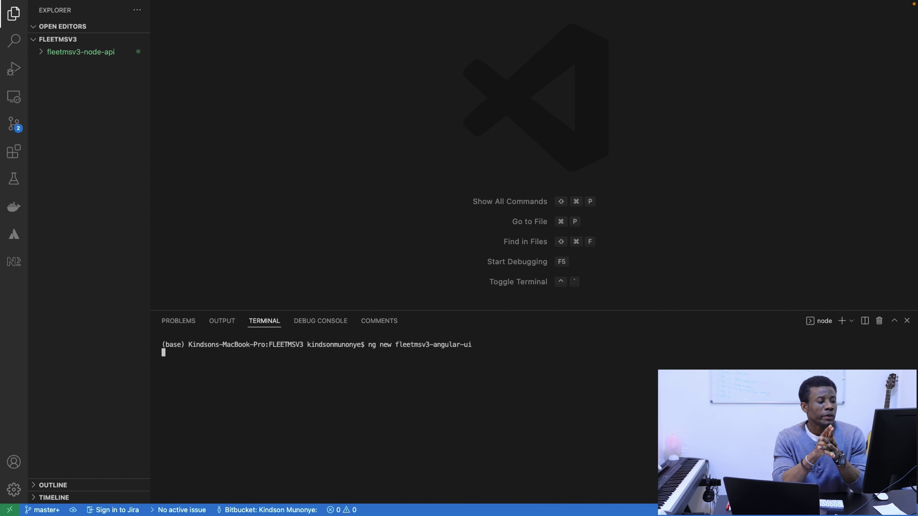
Answer yes to Angular routing and choose SCSS as the stylesheet format.
type("y")
key("Return")
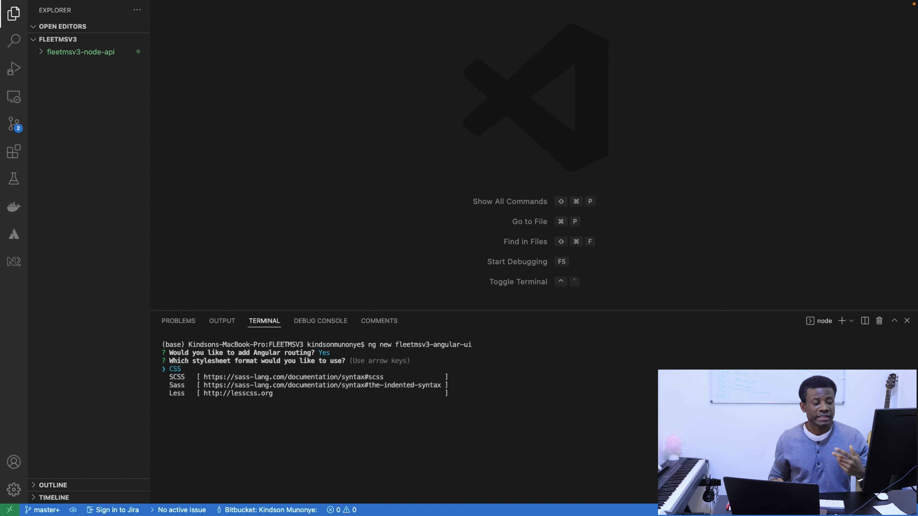
key("Down")
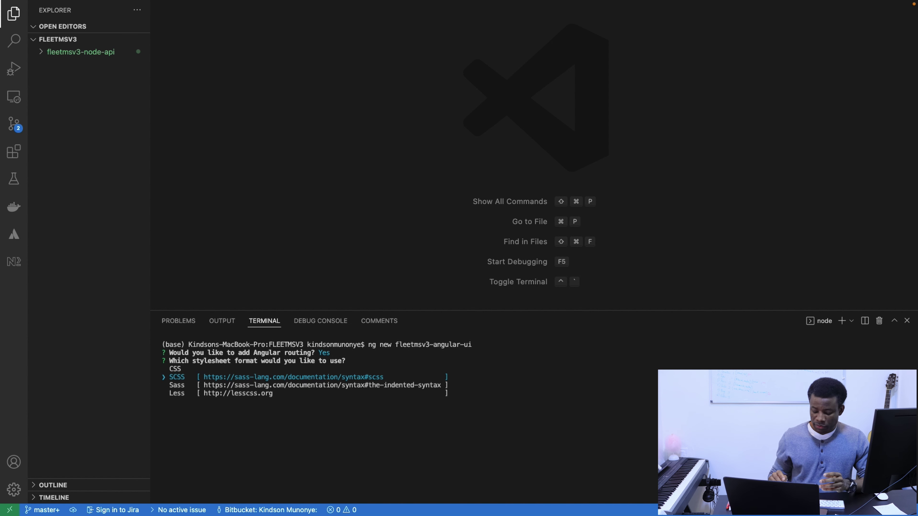
key("Return")
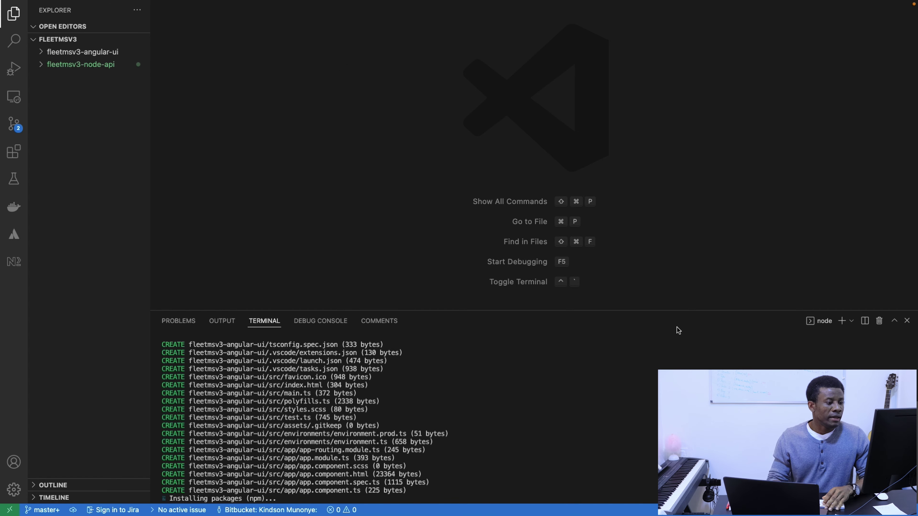
key("super+Tab")
Bring the GitHub window forward and open the account's fleetmsv3-angular-ui repository.
key("ctrl+Up")
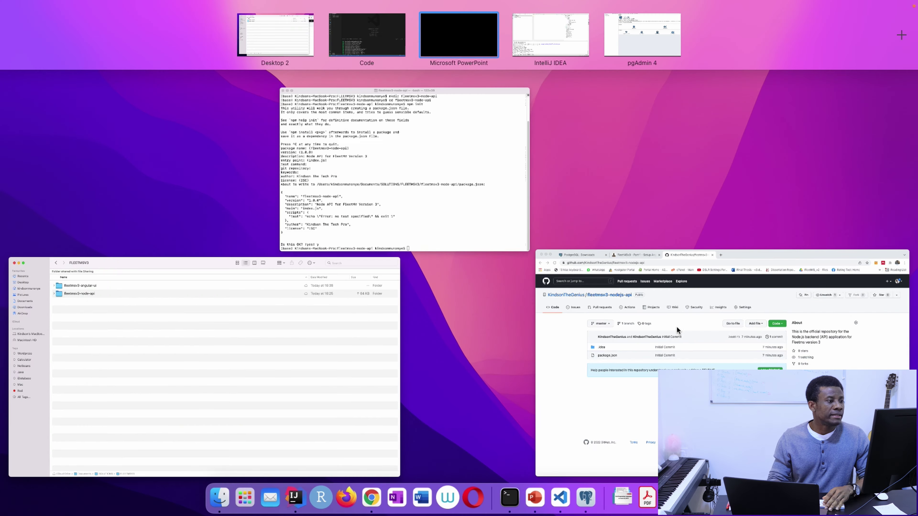
left_click(547, 30)
key("ctrl+Up")
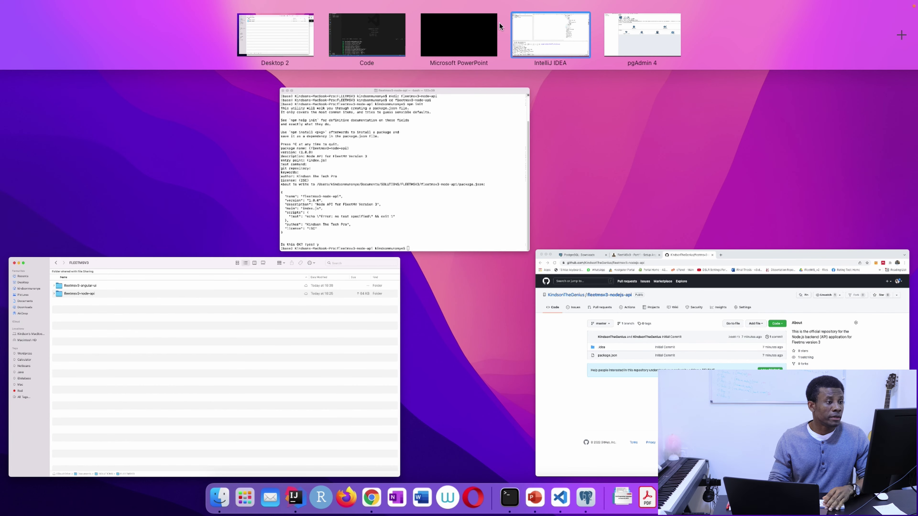
left_click(641, 332)
left_click(195, 127)
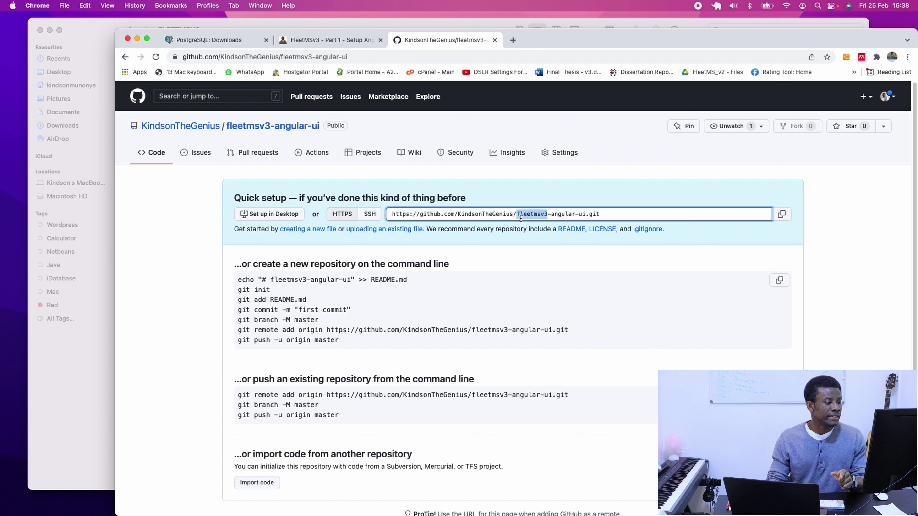
Copy the repository's HTTPS clone URL from the quick setup page.
left_click(520, 218)
right_click(521, 219)
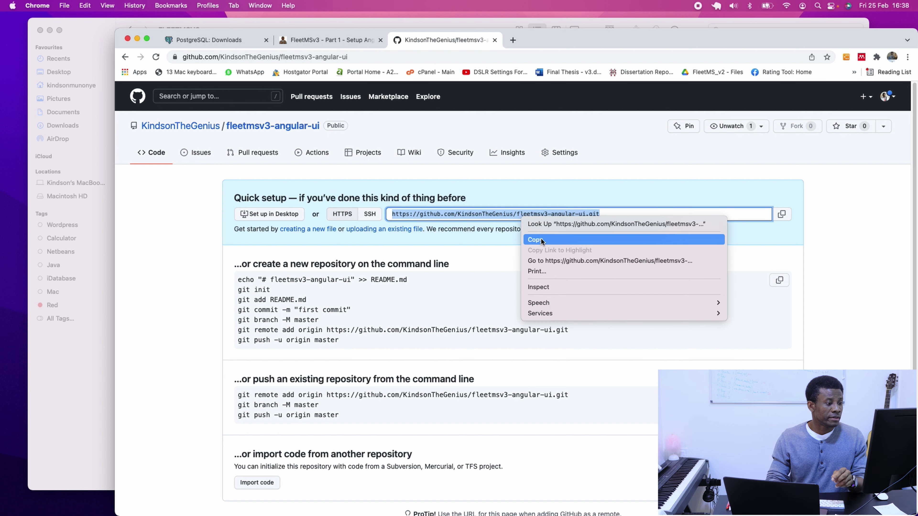
left_click(538, 238)
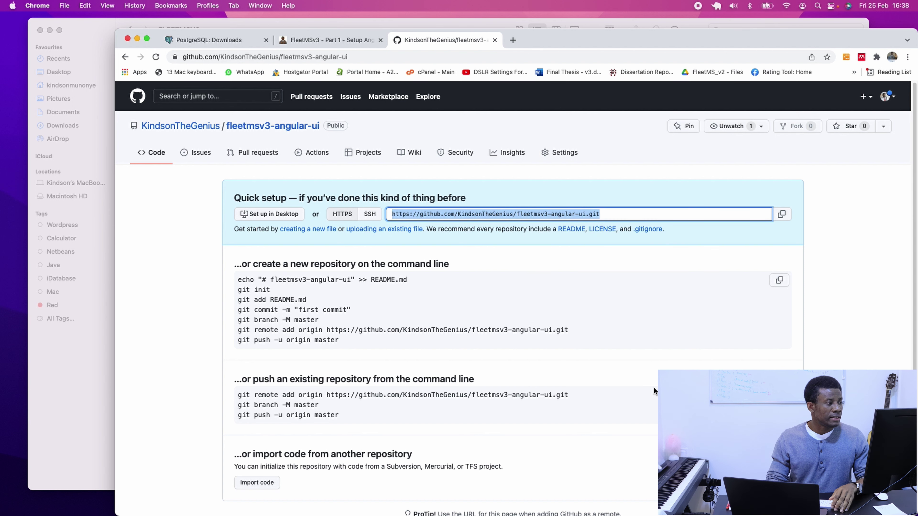
key("ctrl+Up")
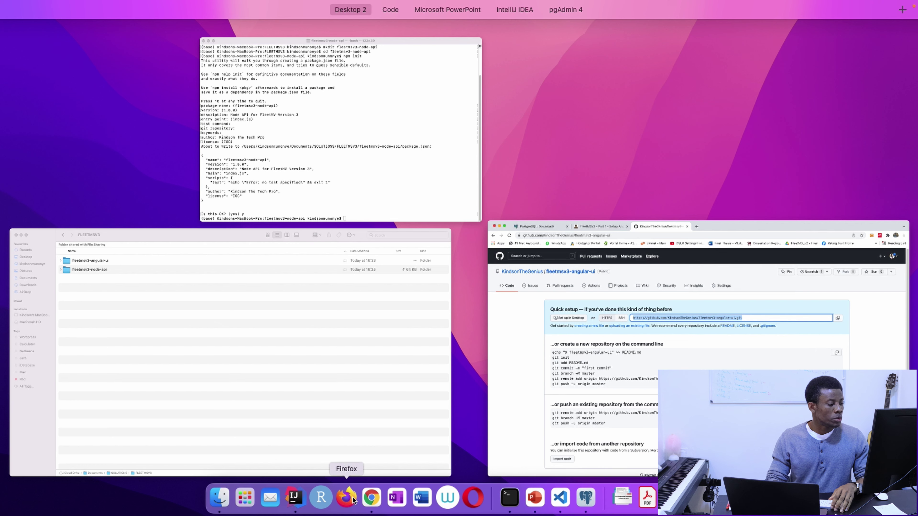
Back in VS Code, list the folders in FLEETMSV3 with ls.
left_click(562, 501)
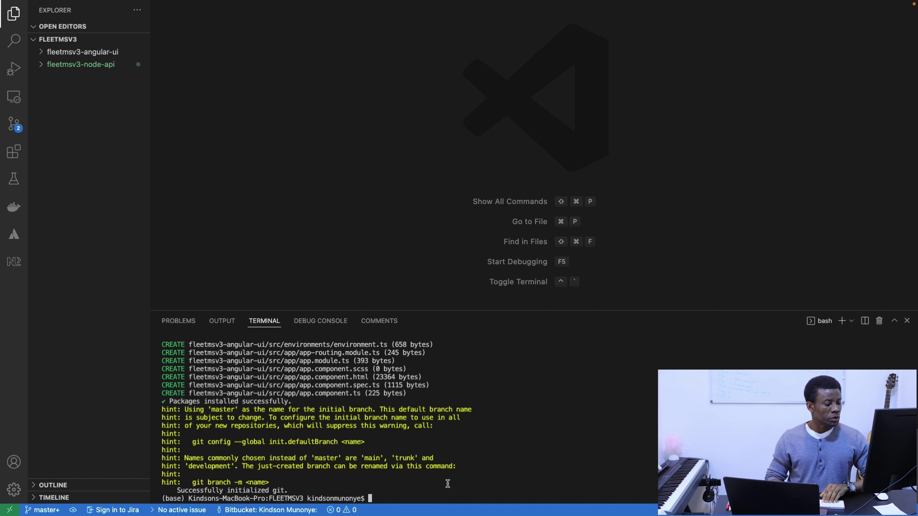
type(";s")
key("BackSpace")
key("BackSpace")
type("ls")
key("Return")
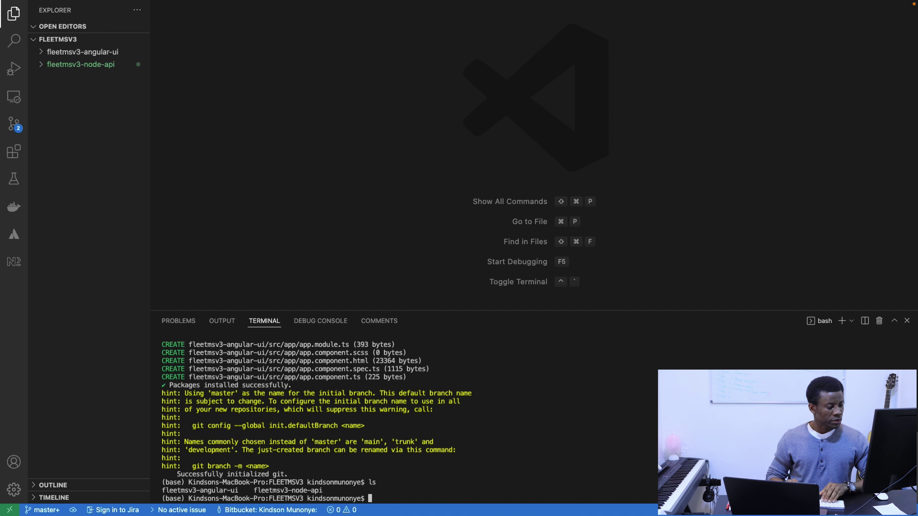
Change the terminal into the fleetmsv3-angular-ui folder with cd.
type("cd ")
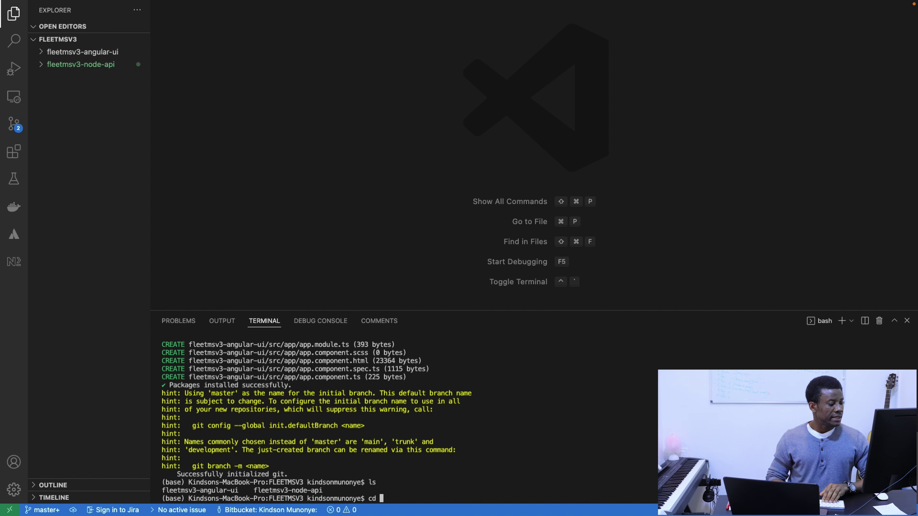
type("f;e")
key("BackSpace")
key("BackSpace")
type(";ee")
key("BackSpace")
key("BackSpace")
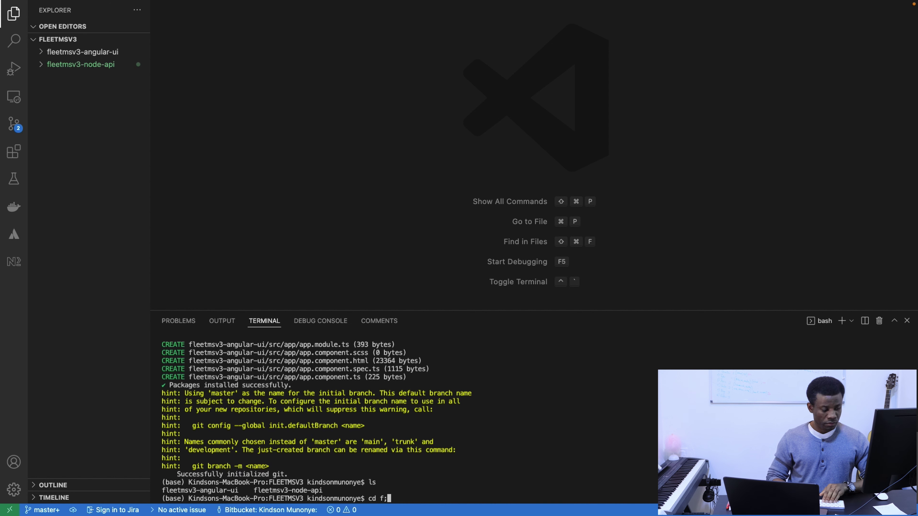
key("BackSpace")
type("leet")
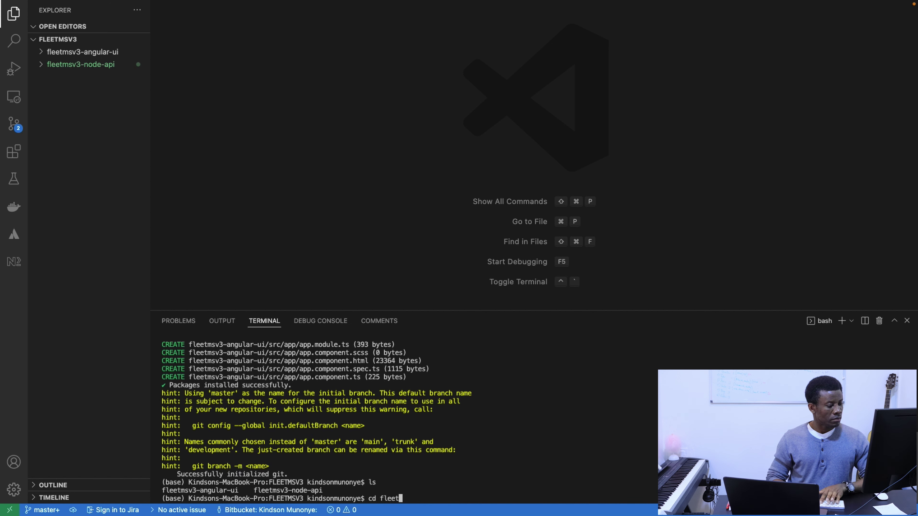
type("msv3-angular-ui")
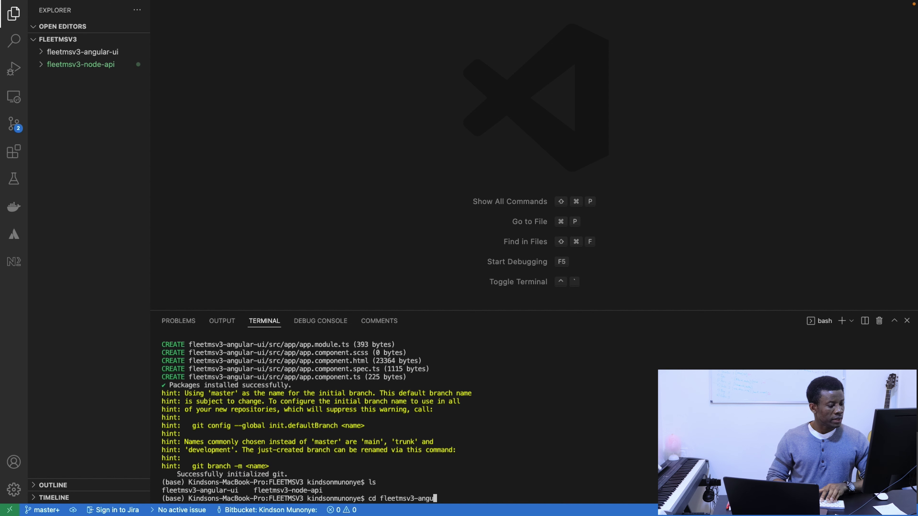
key("Return")
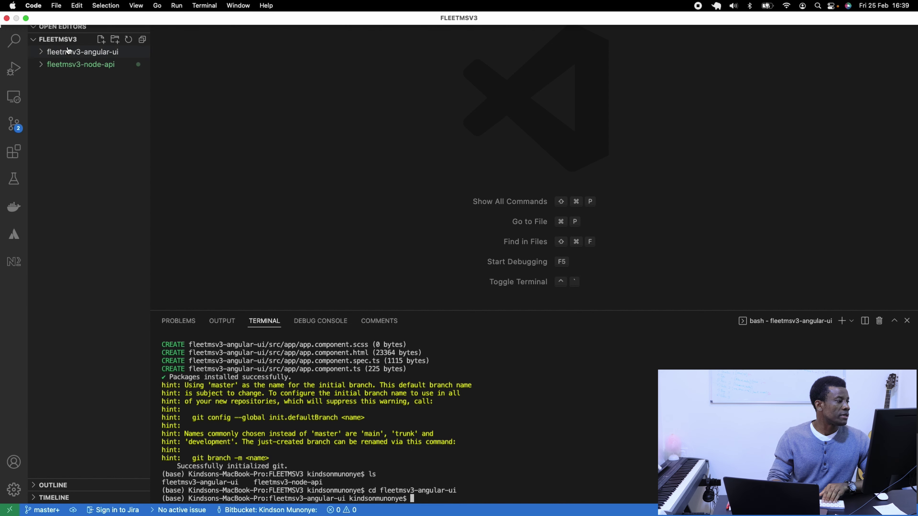
Close the FLEETMSV3 workspace and open the fleetmsv3-angular-ui folder instead.
left_click(58, 5)
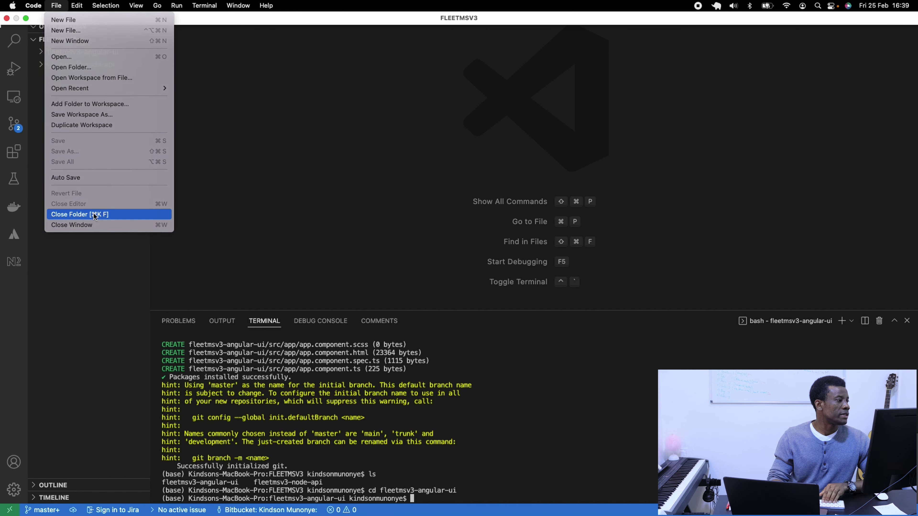
left_click(95, 215)
left_click(57, 5)
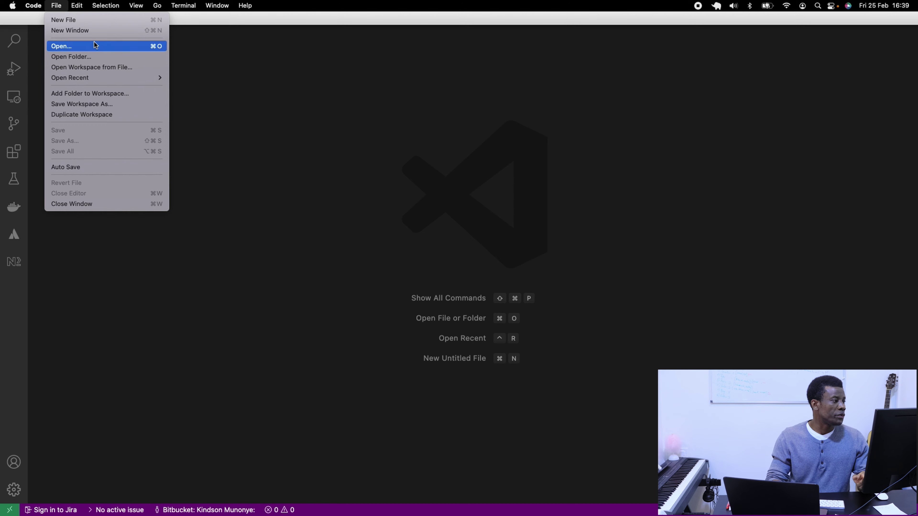
left_click(86, 57)
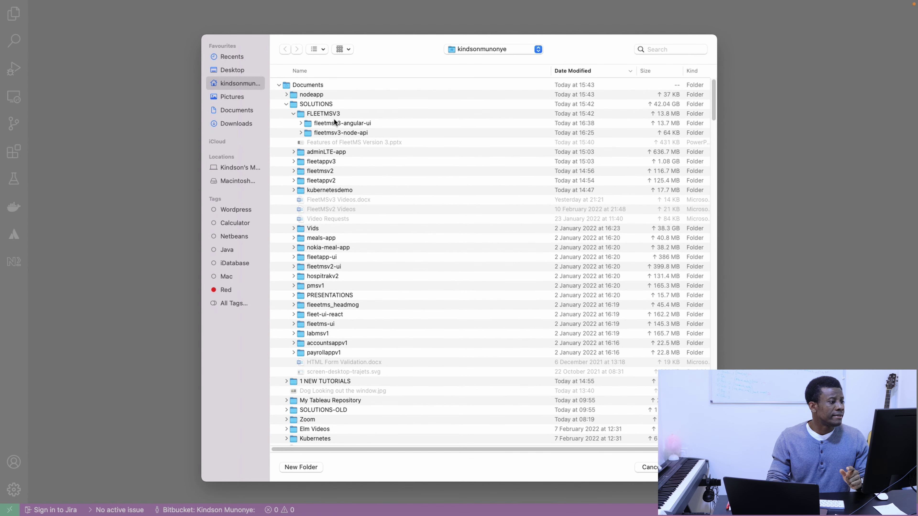
left_click(343, 123)
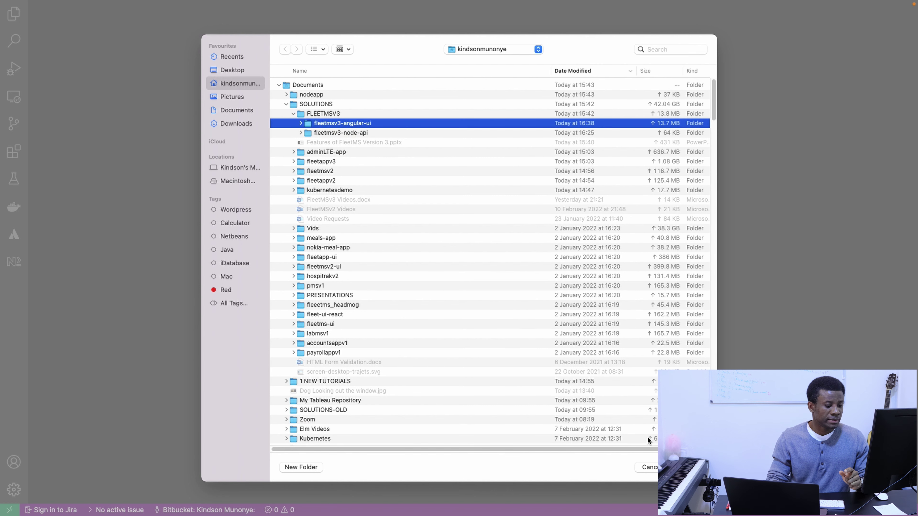
key("Return")
key("ctrl+Up")
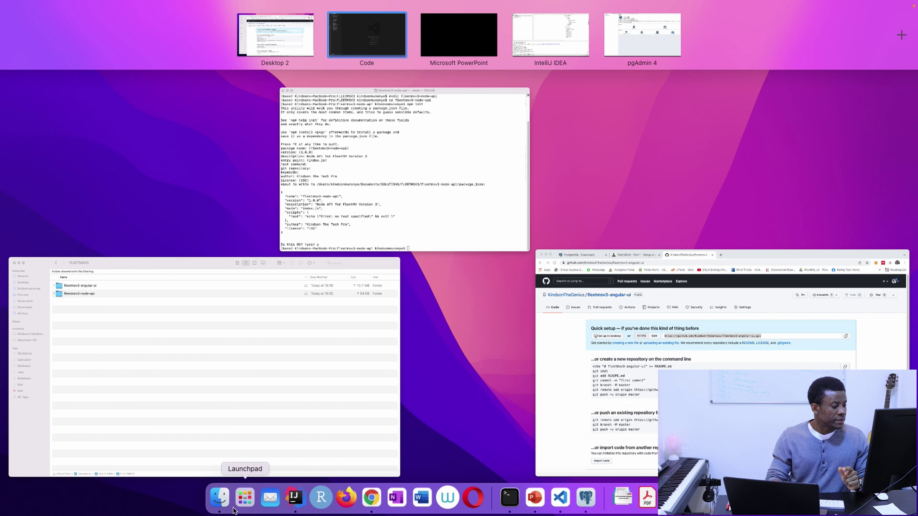
Check the FLEETMSV3 folder in Finder, then return to the VS Code desktop.
key("ctrl+Up")
left_click(220, 498)
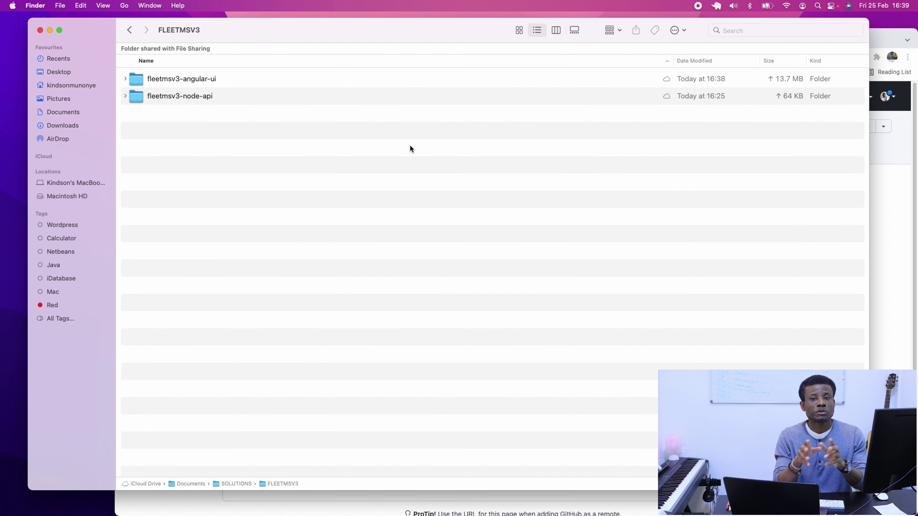
key("ctrl+Right")
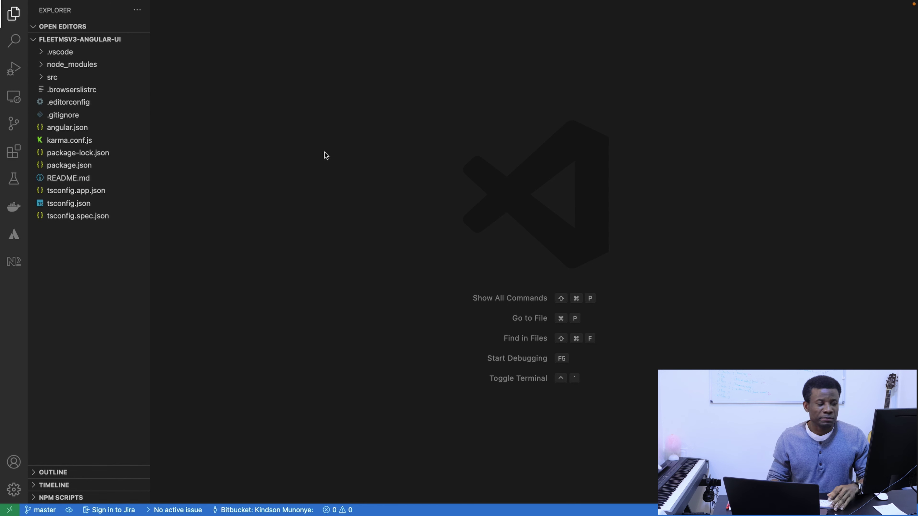
Open a new terminal and initialize Git with git init and git init.
mouse_move(175, 1)
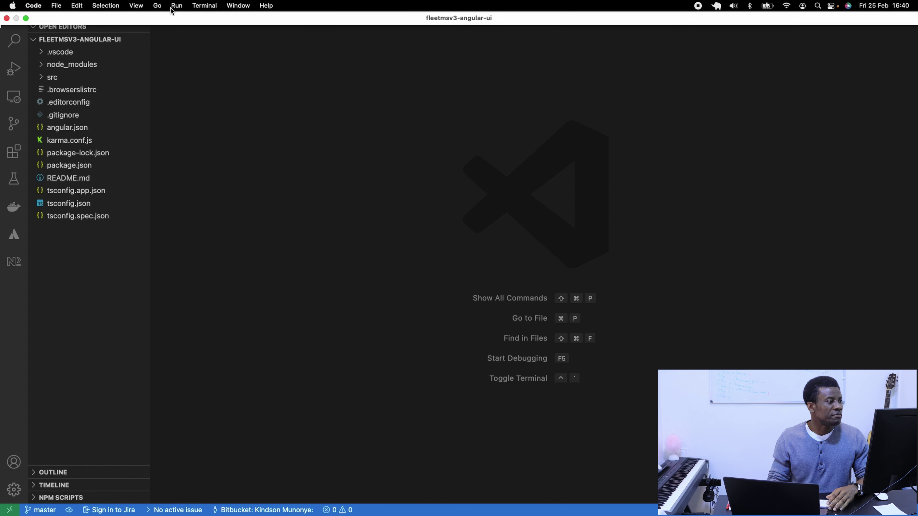
left_click(204, 6)
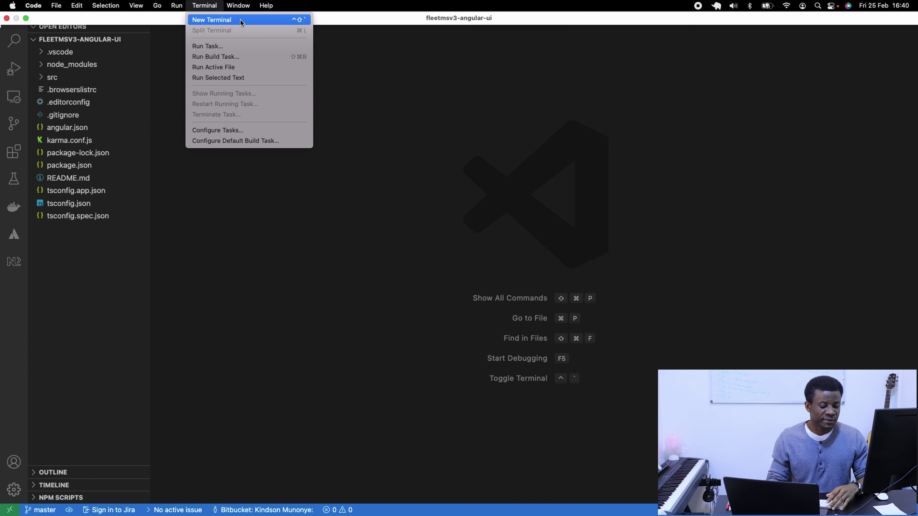
left_click(232, 19)
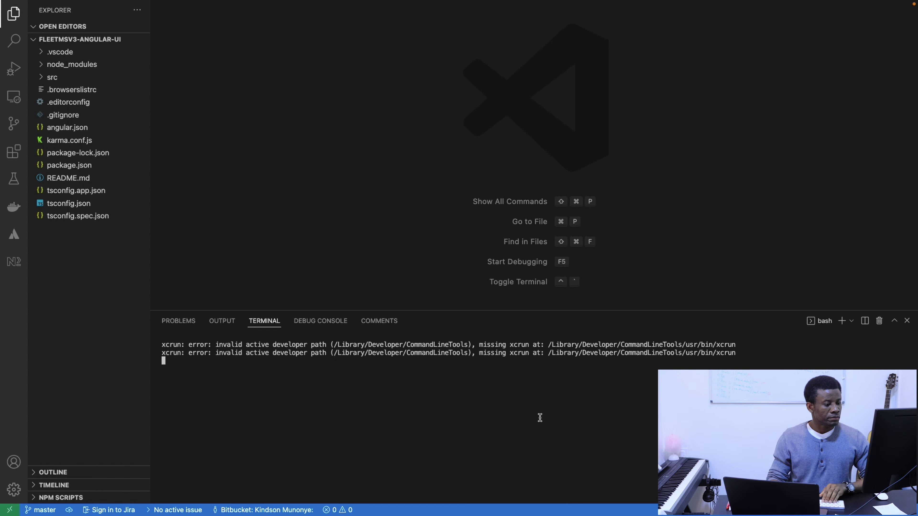
type("git init")
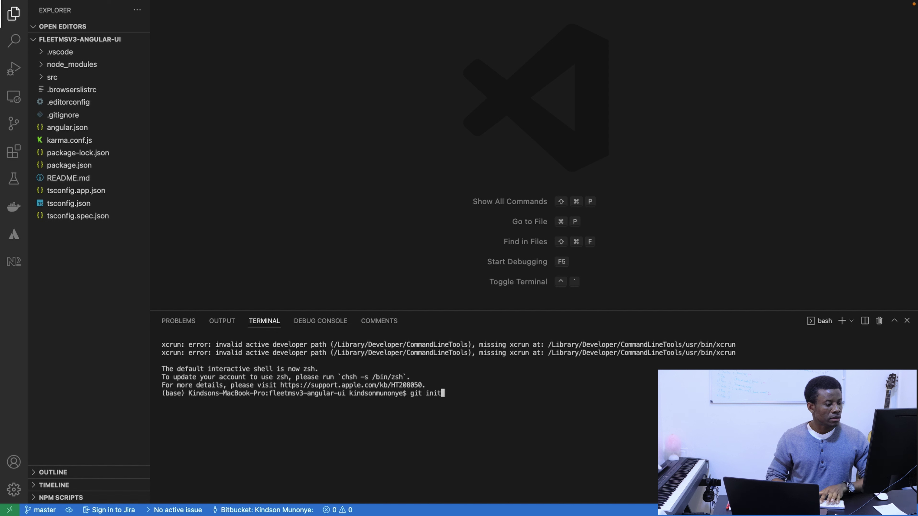
key("Return")
type("g")
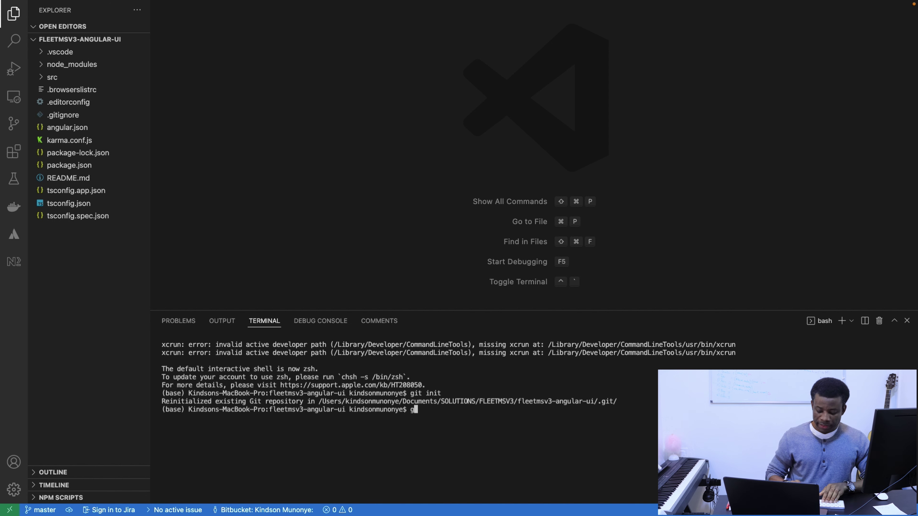
key("BackSpace")
key("Up")
type(".")
key("Return")
Stage all project files with git add.
type("g")
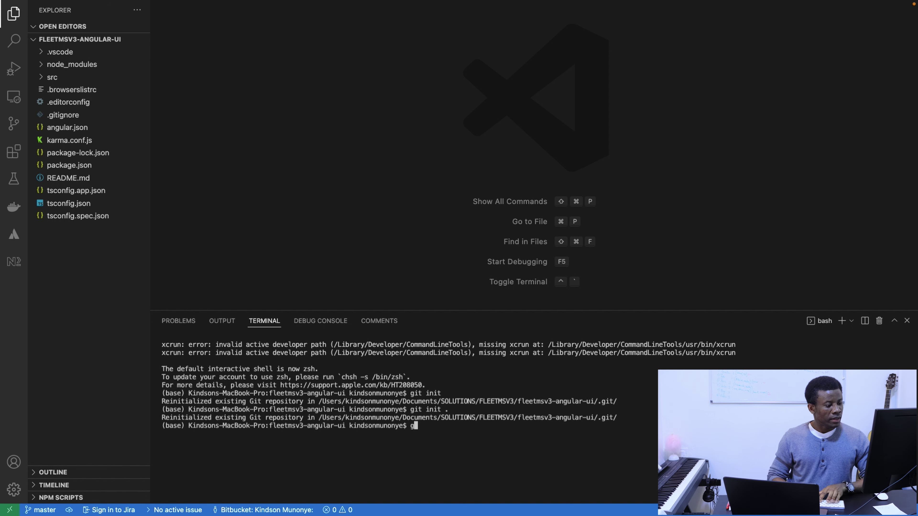
key("BackSpace")
type("git commit 0")
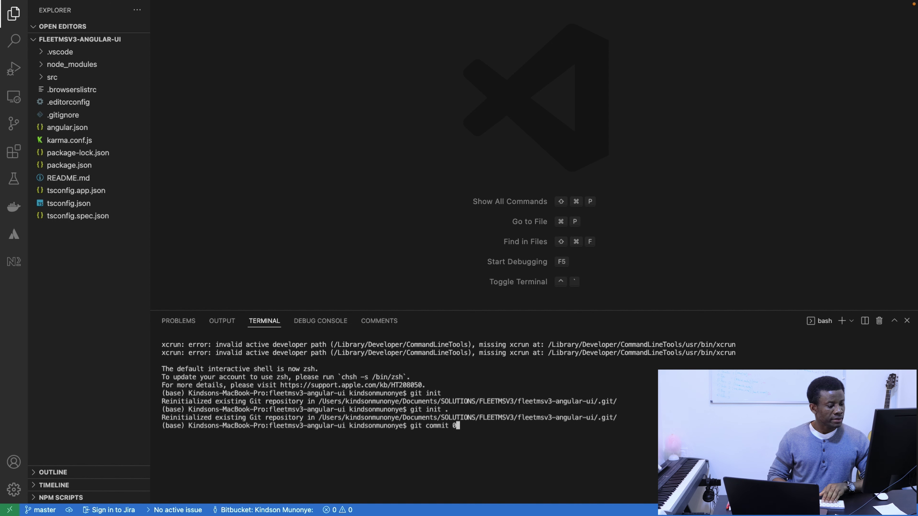
key("BackSpace")
key("BackSpace")
key("BackSpace")
key("BackSpace")
key("BackSpace")
key("BackSpace")
key("BackSpace")
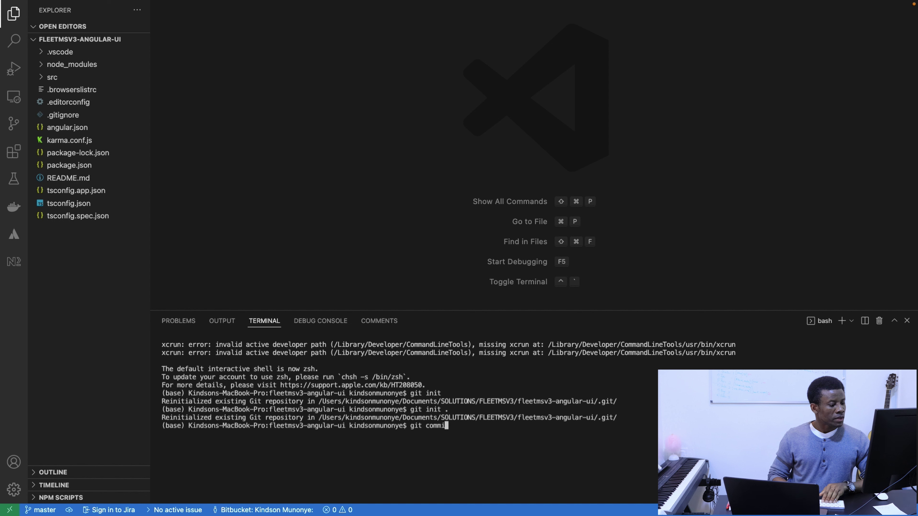
type("add .")
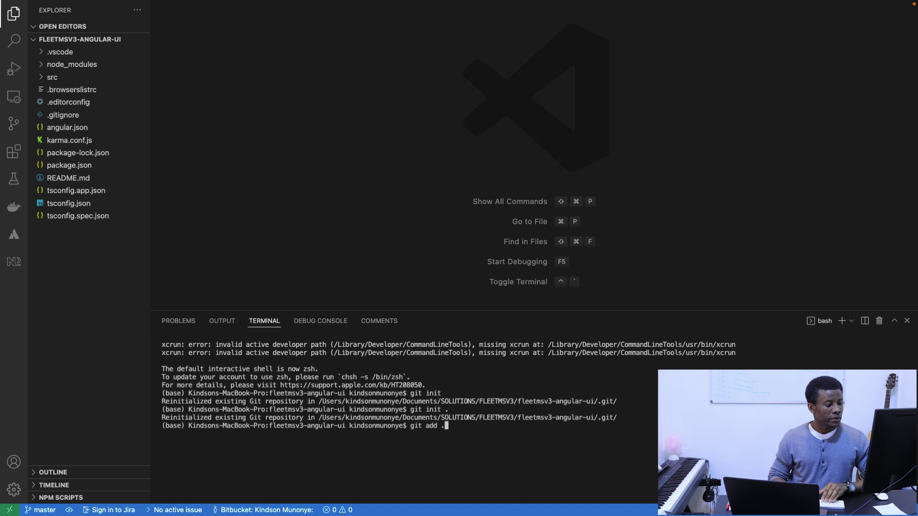
key("Return")
Commit the staged files with the message "First Committ".
type("git co")
key("BackSpace")
key("BackSpace")
key("BackSpace")
key("BackSpace")
key("BackSpace")
type("it")
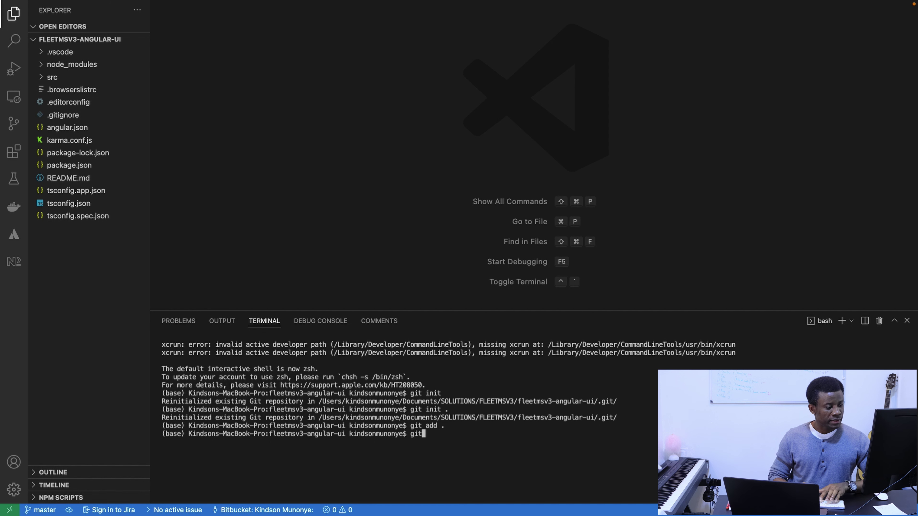
type(" commit -m")
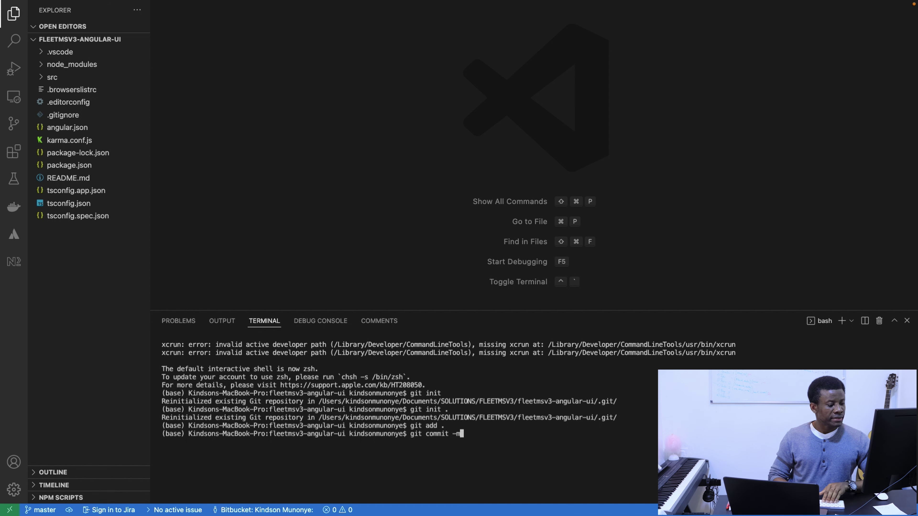
type(" \"First Co")
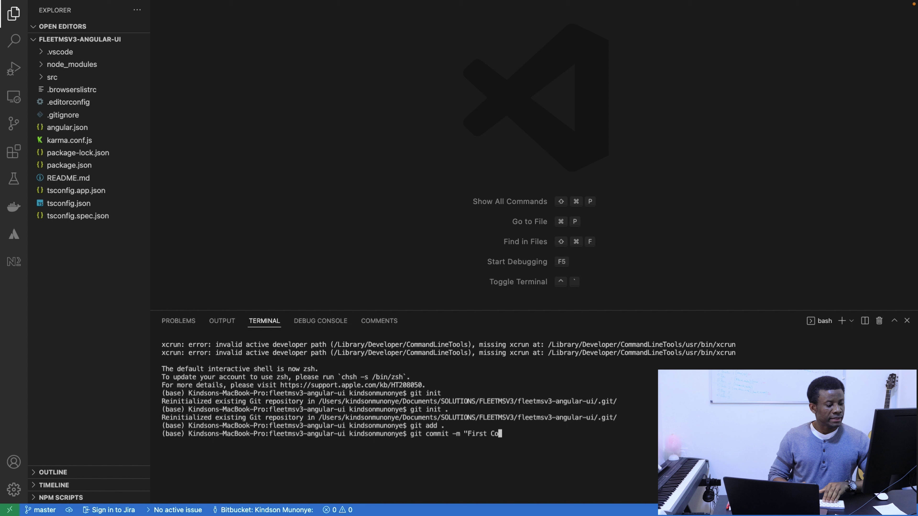
type("mmitt\"")
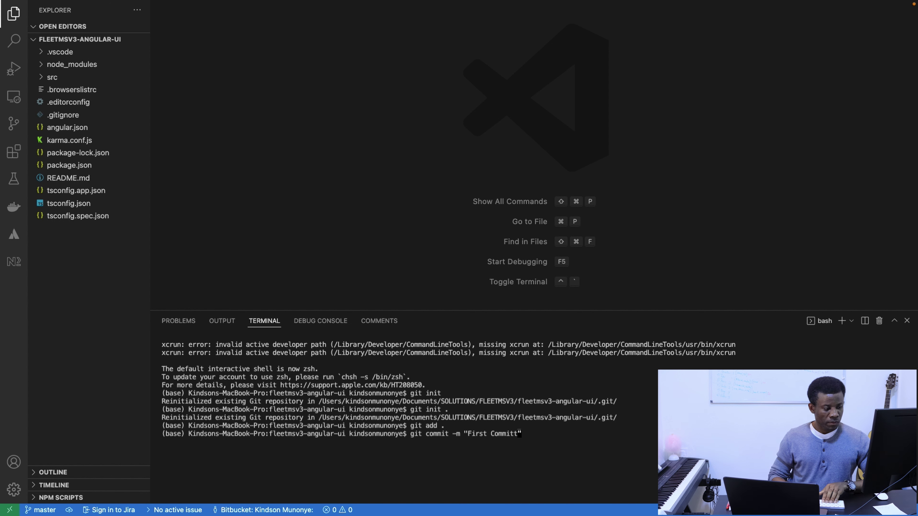
type("\"")
key("BackSpace")
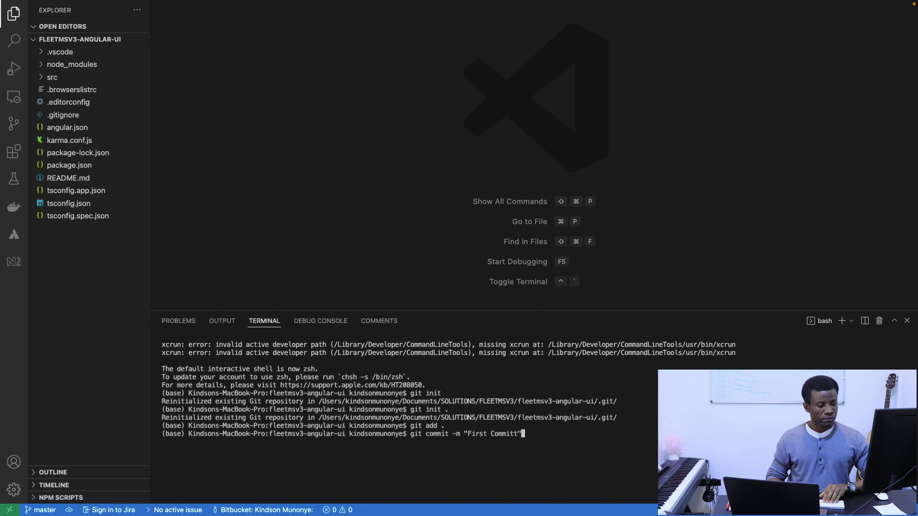
key("Return")
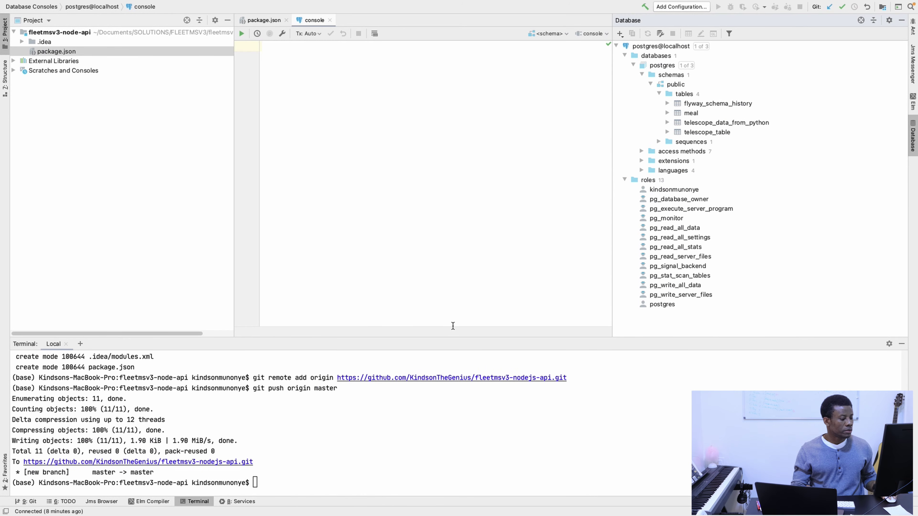
Copy the repository's HTTPS URL from GitHub's Quick setup and return to the VS Code terminal.
key("ctrl+Up")
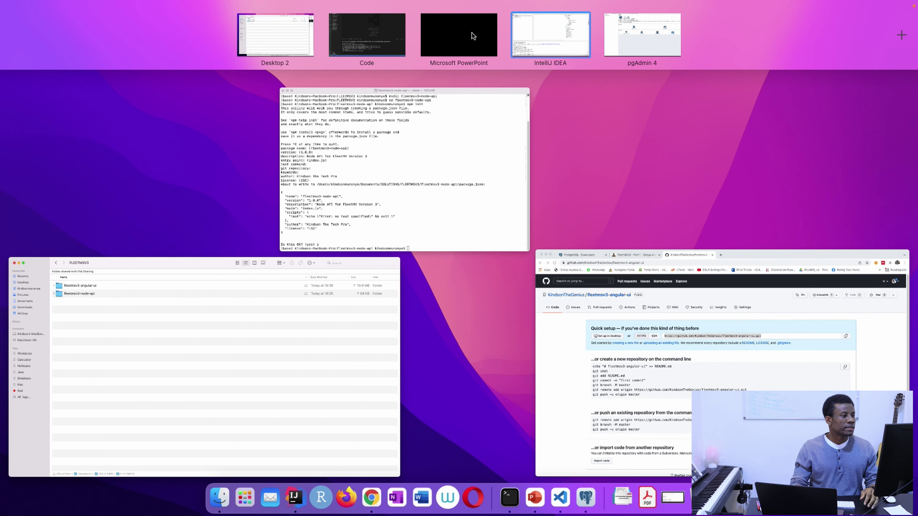
left_click(642, 49)
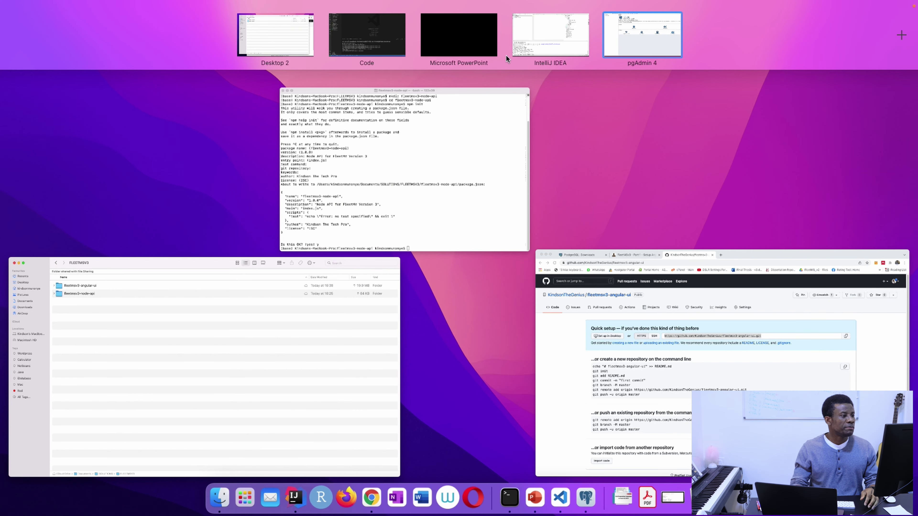
left_click(594, 341)
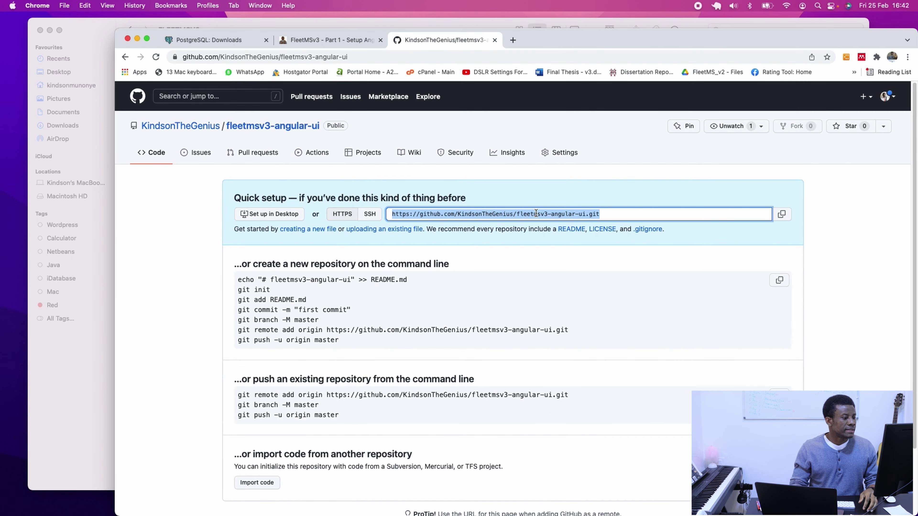
right_click(536, 213)
left_click(549, 234)
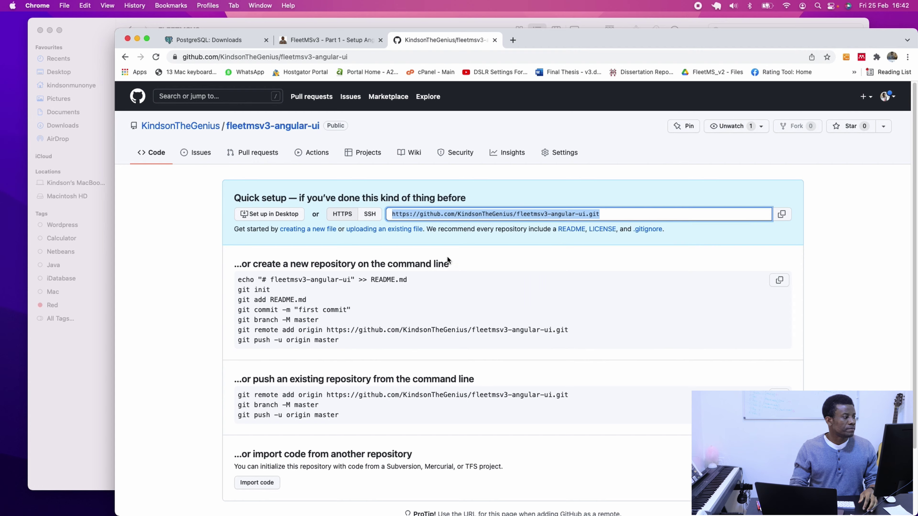
key("ctrl+Up")
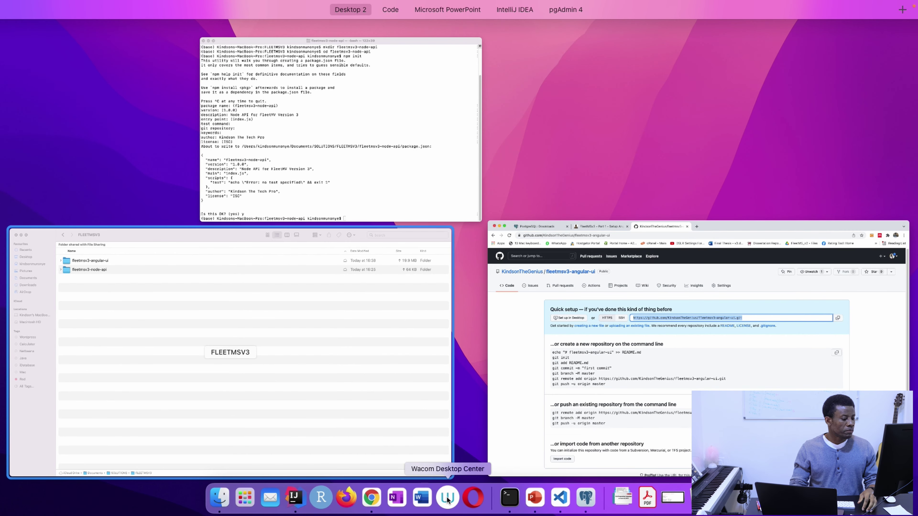
left_click(560, 498)
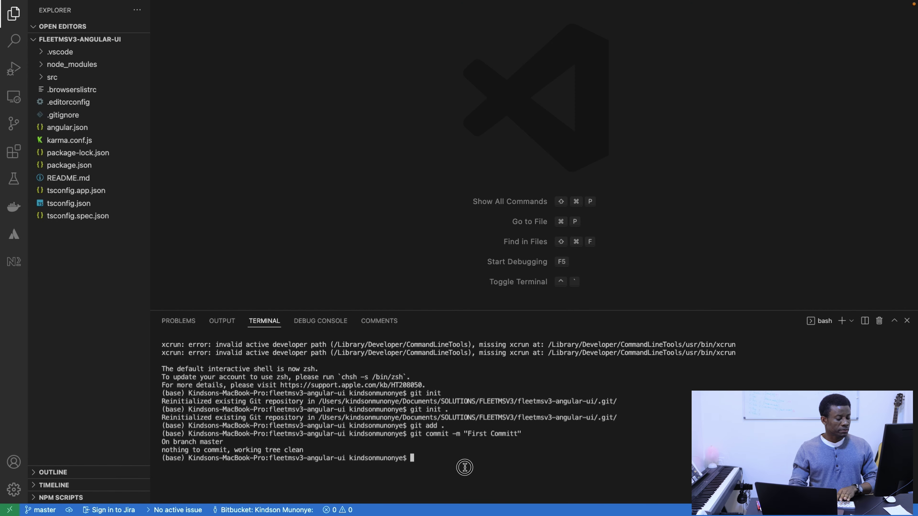
Add the pasted GitHub URL as the origin remote with git remote add origin.
type("git add rem")
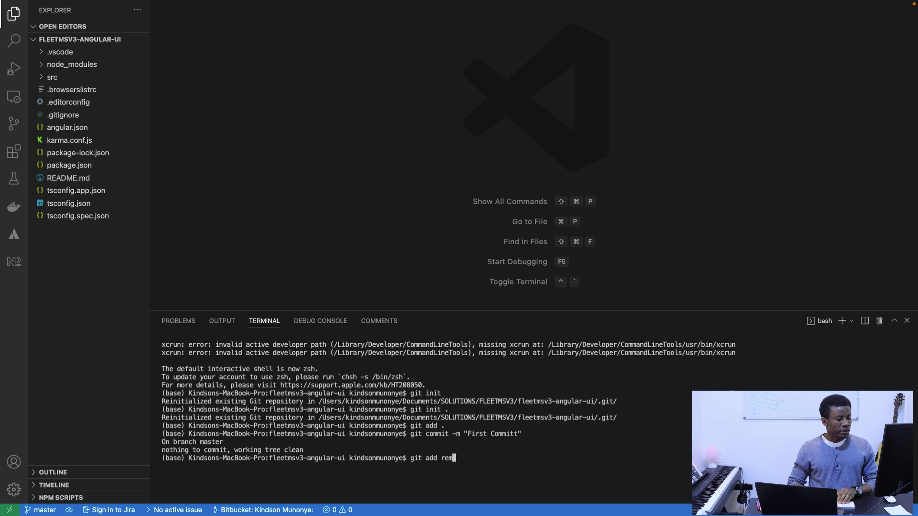
type("ote origin")
key("super+v")
key("Return")
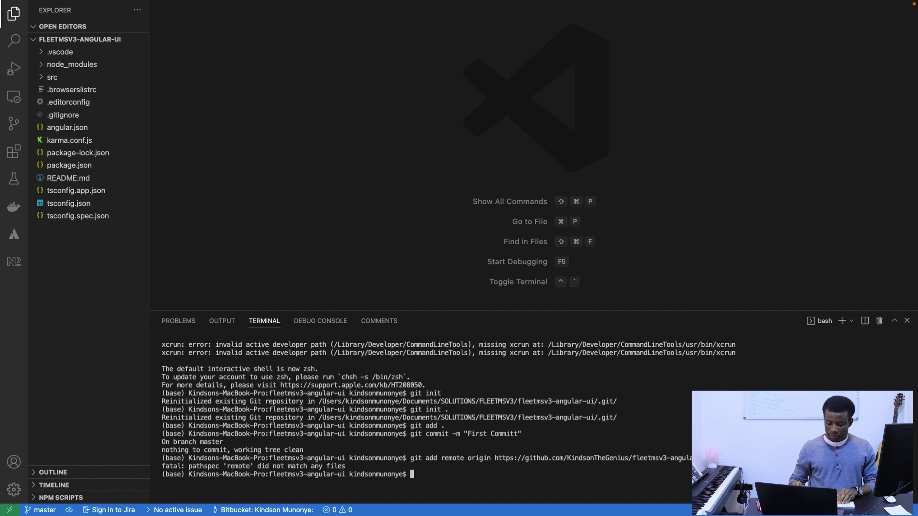
key("Up")
key("Left")
key("Left")
key("Left")
key("Left")
key("Left")
key("Left")
key("Left")
key("Left")
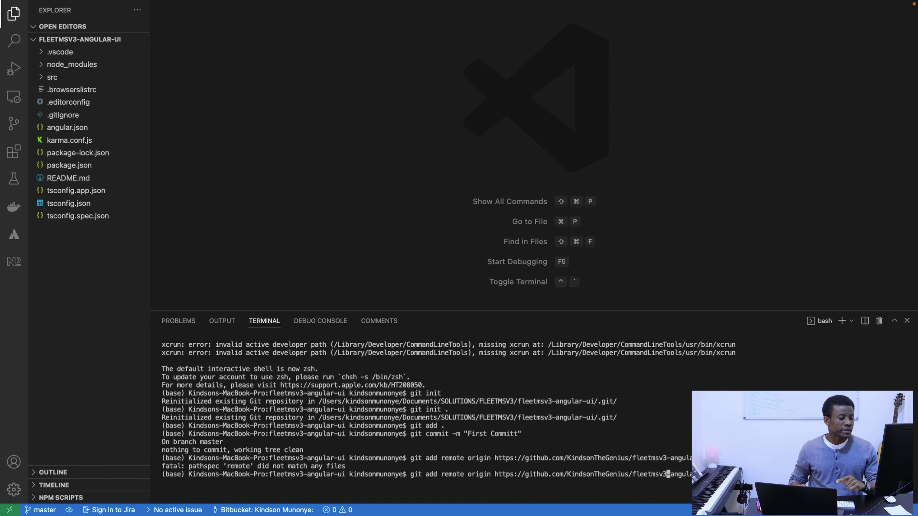
key("Left")
key("Left")
key("Left")
key("Left")
key("Left")
key("Left")
key("Left")
key("Left")
key("Left")
key("Left")
key("Left")
key("Left")
key("Left")
key("Left")
key("Left")
key("Left")
key("Left")
key("Left")
key("Left")
key("Left")
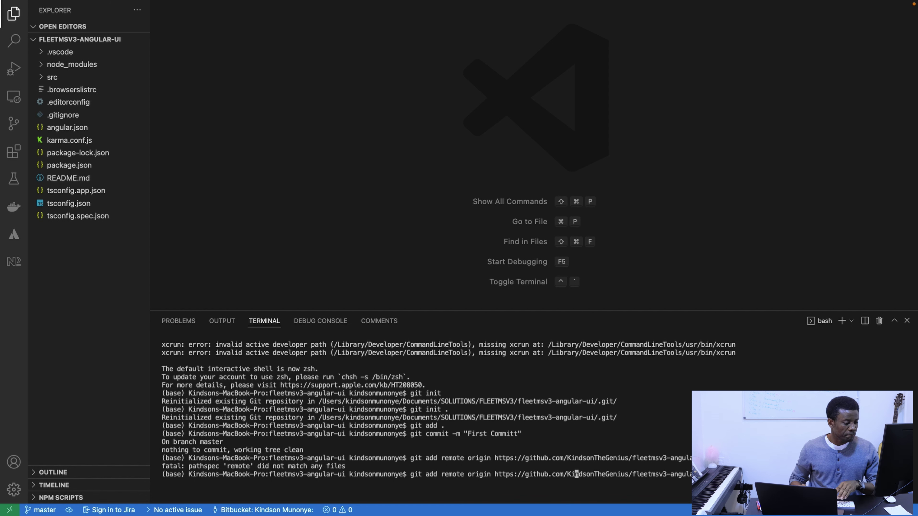
key("Left")
key("Left")
key("Left")
key("Left")
key("Left")
key("Left")
key("Left")
key("Left")
key("Left")
key("Left")
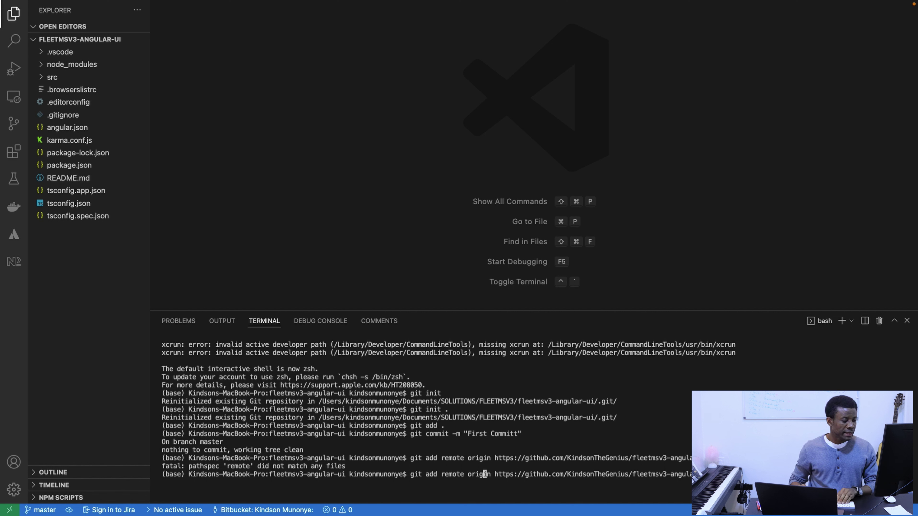
type("add")
key("Left")
key("Left")
key("Left")
key("Left")
key("Left")
key("Left")
key("Left")
key("Left")
key("Left")
key("Left")
key("Left")
key("BackSpace")
key("BackSpace")
key("BackSpace")
key("BackSpace")
key("Return")
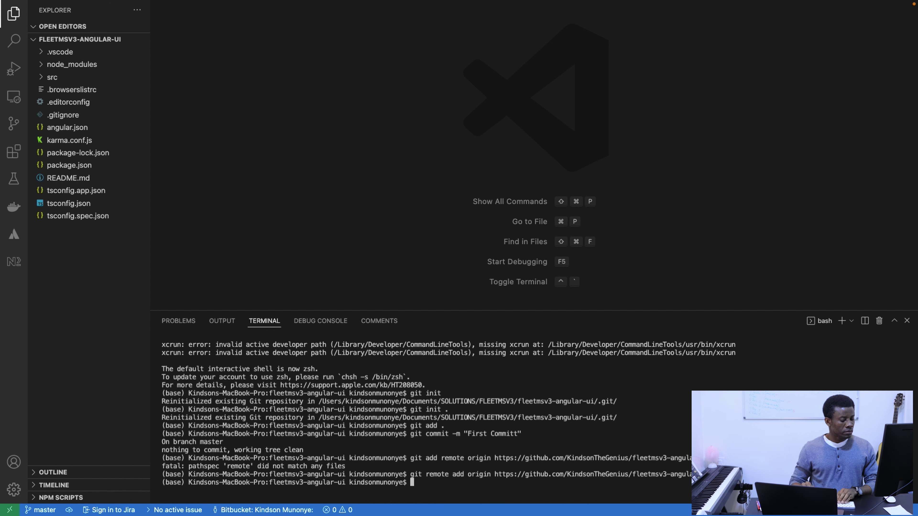
Verify the remote with git remote -v, then clear the terminal.
type("git ")
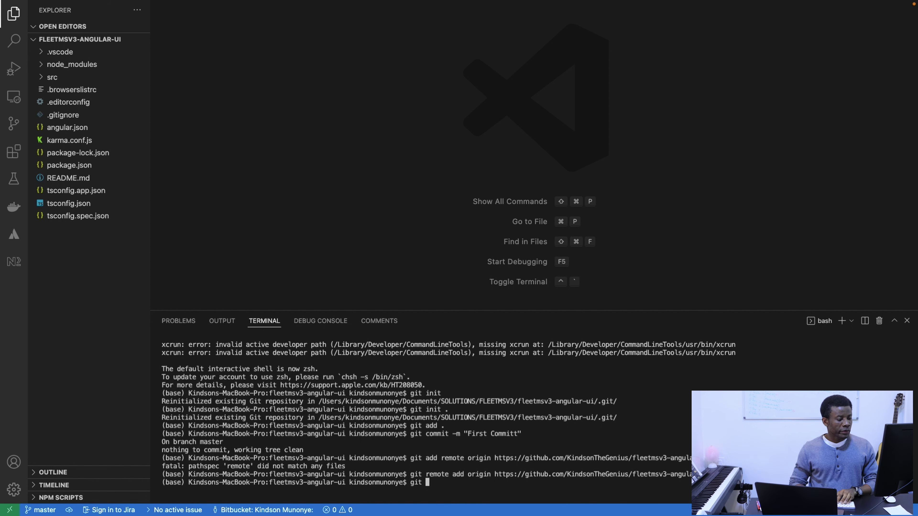
type("remote ")
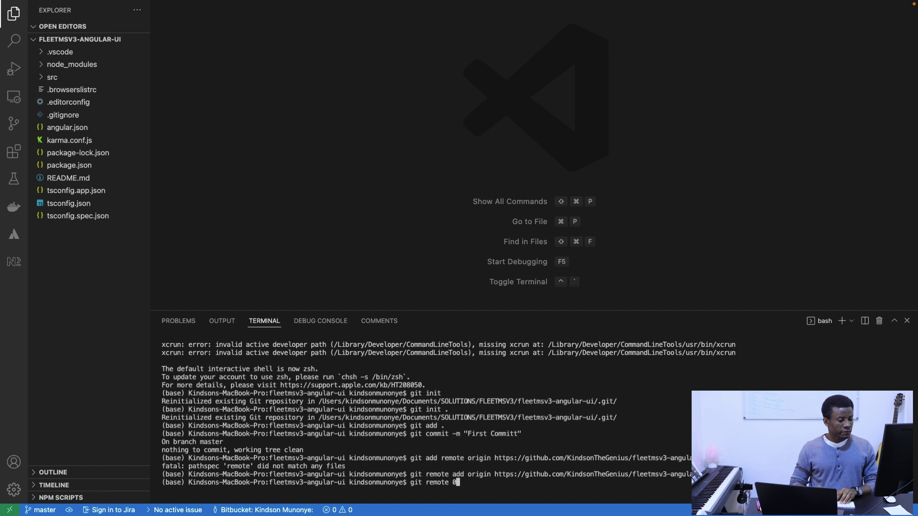
type("-v")
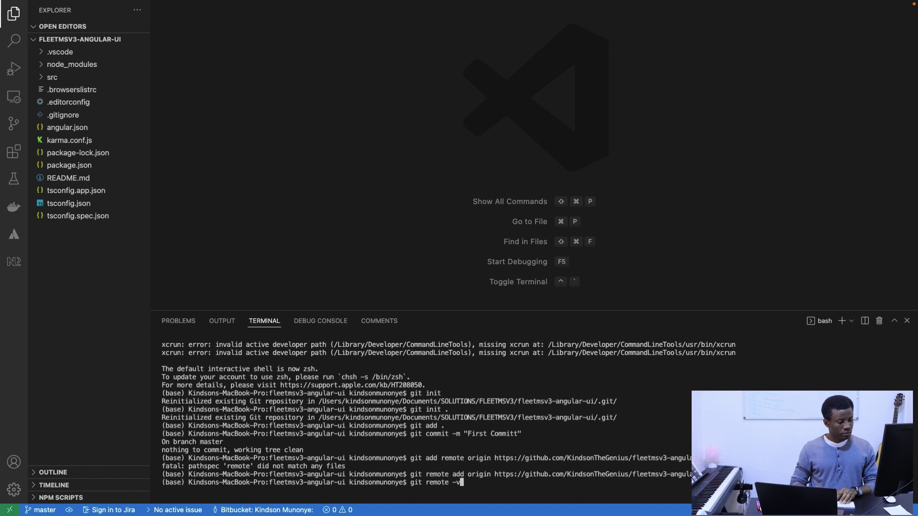
key("Return")
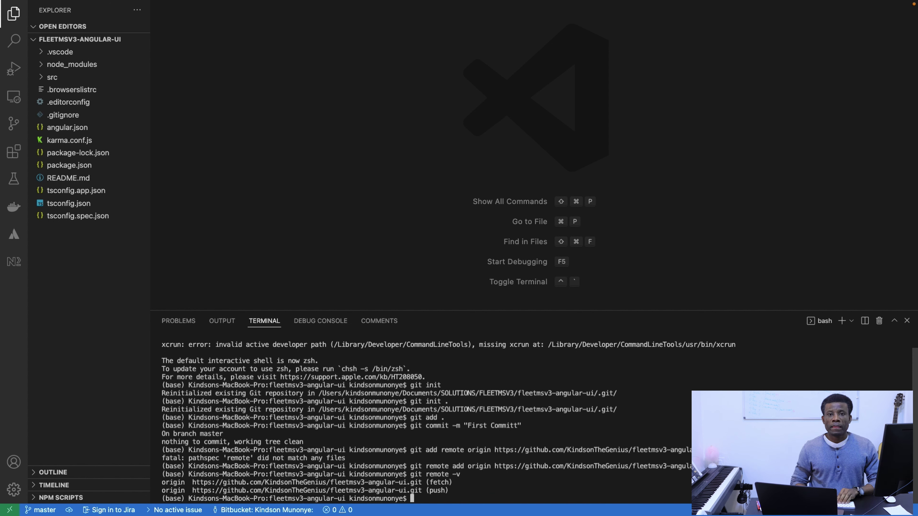
type("c")
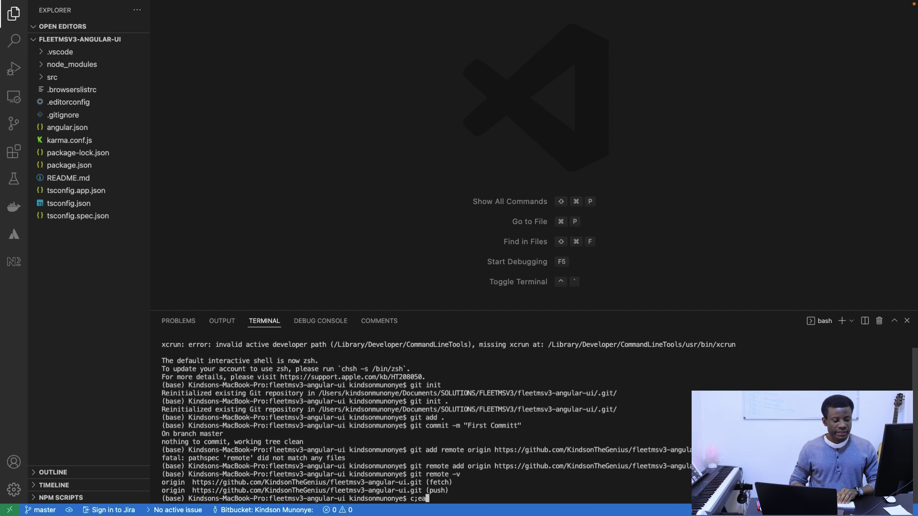
type("lear")
key("Return")
Push the master branch to GitHub with git push origin master.
type("git push origin master")
key("Return")
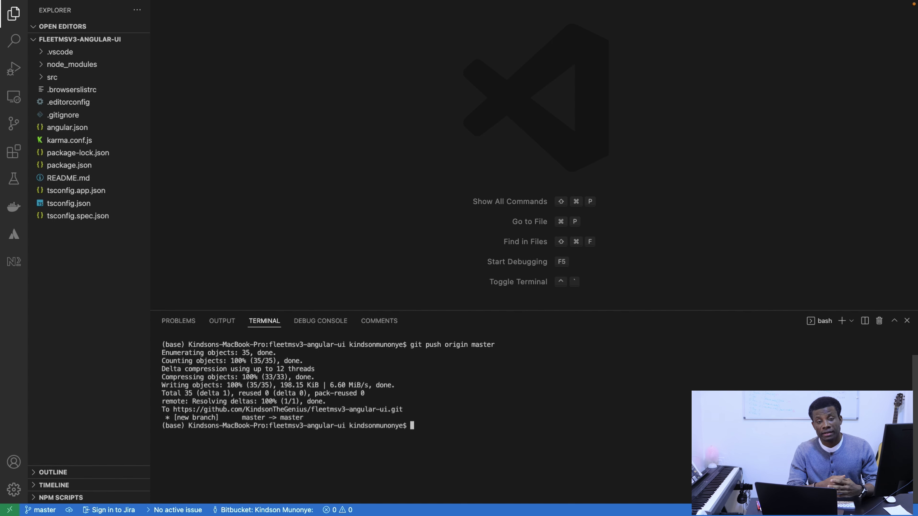
key("ctrl+Up")
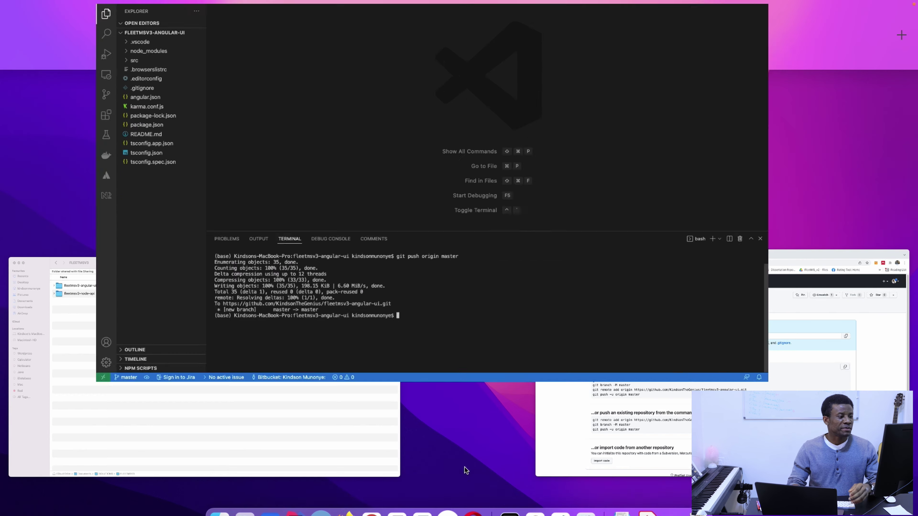
Reload the fleetmsv3-angular-ui repository on GitHub and browse its src folder.
left_click(277, 47)
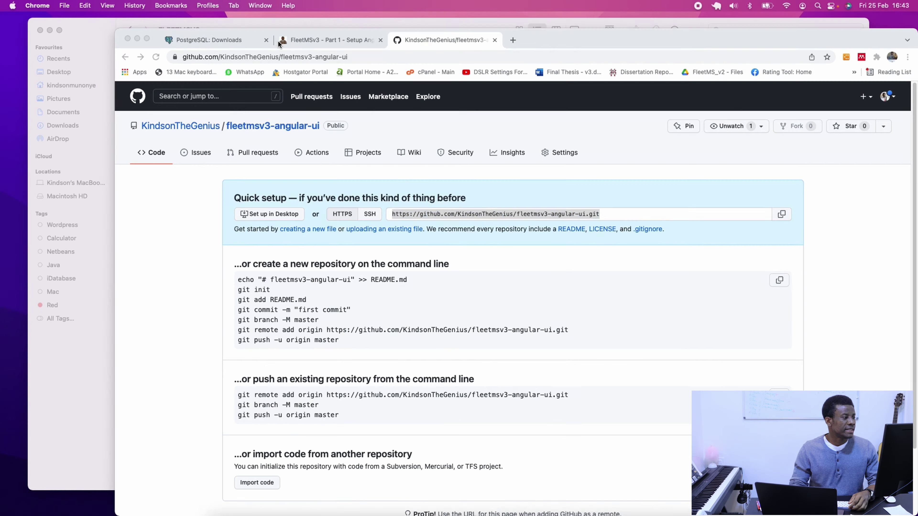
left_click(270, 127)
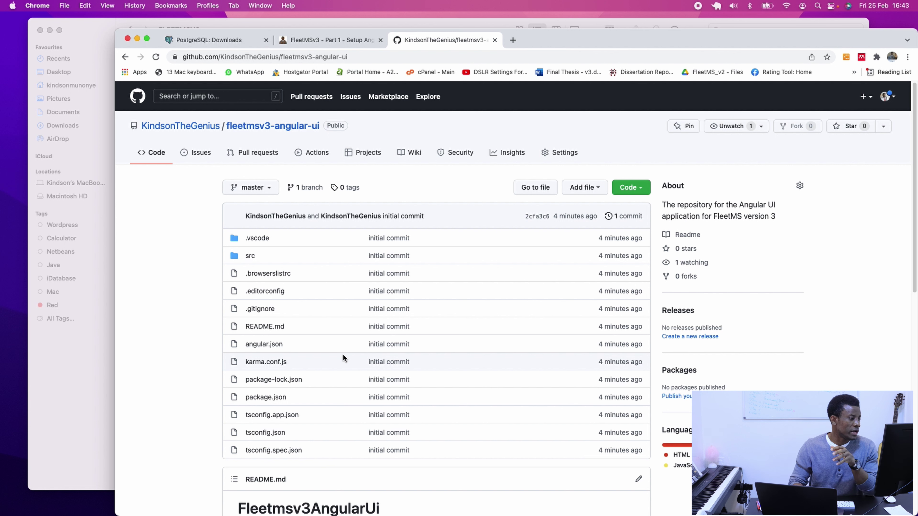
left_click(249, 256)
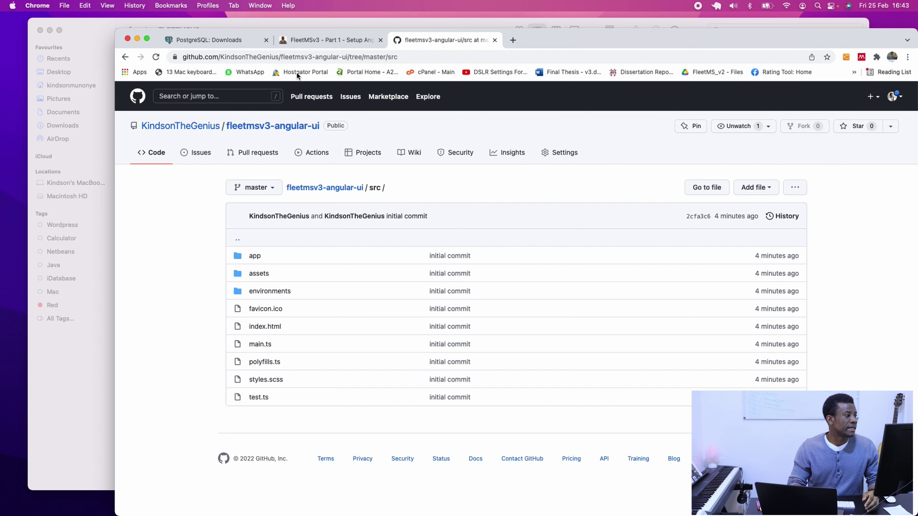
key("ctrl+Up")
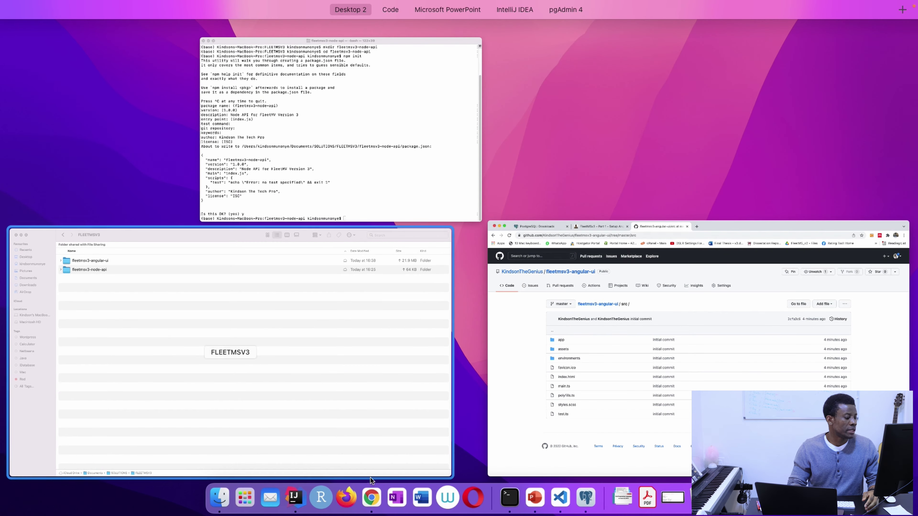
Open AdminLTE-3.2.0's index2.html from Downloads in Chrome, dismiss the alert, and view Dashboard v1.
left_click(230, 500)
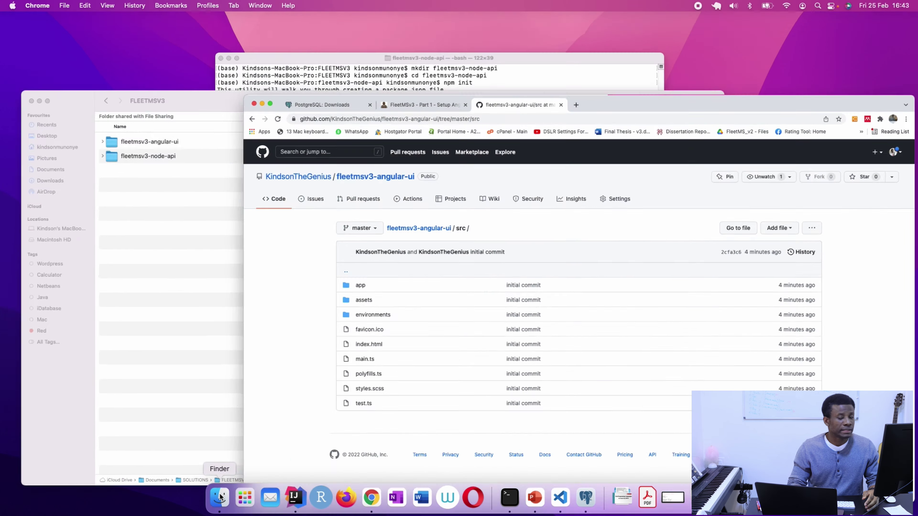
left_click(91, 115)
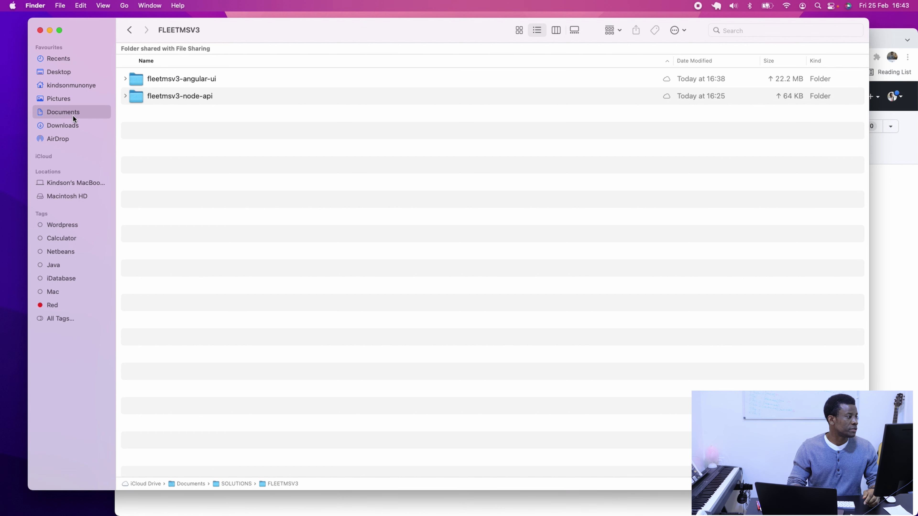
left_click(75, 126)
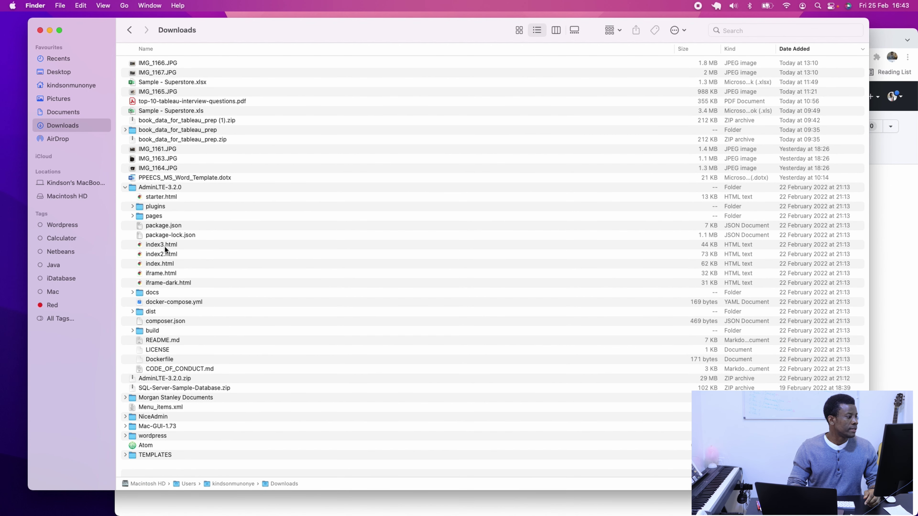
left_click(161, 254)
double_click(160, 255)
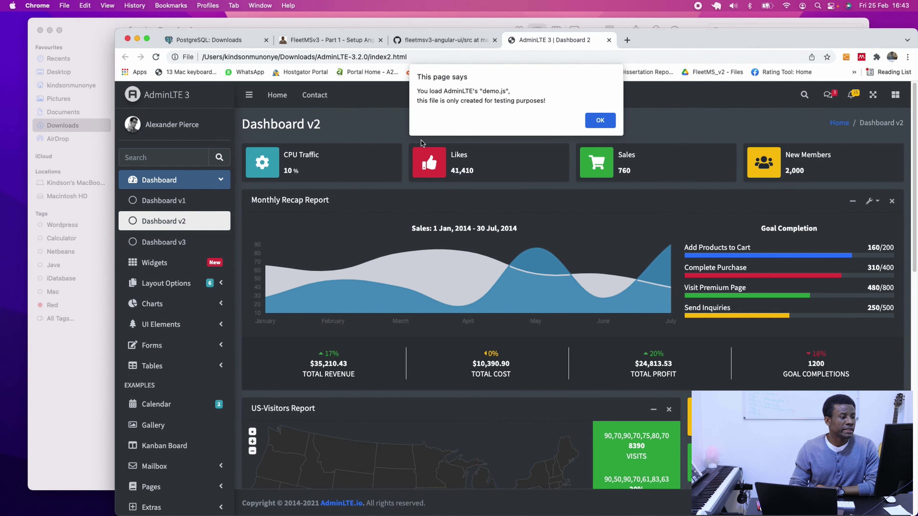
left_click(597, 120)
left_click(179, 205)
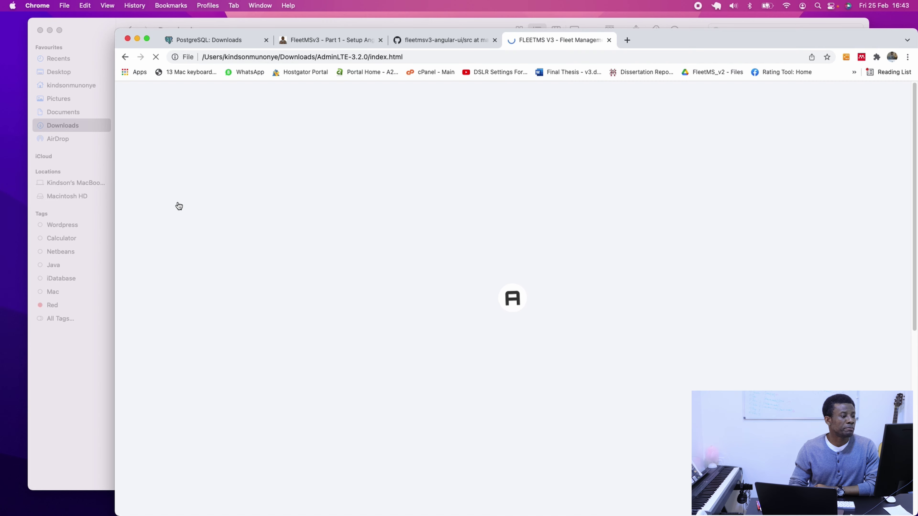